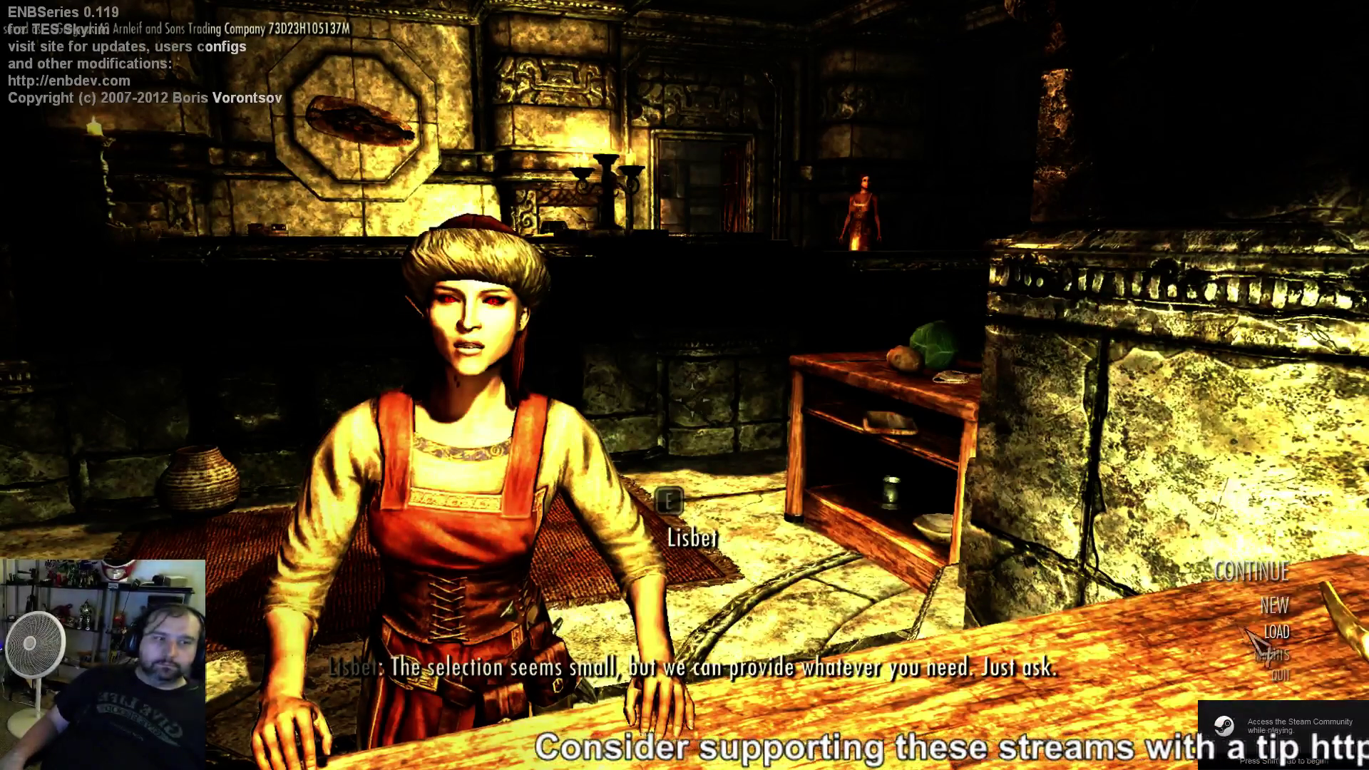
Load the saved game 008 from the main menu
{"action": "left_click", "coordinate": [1274, 632]}
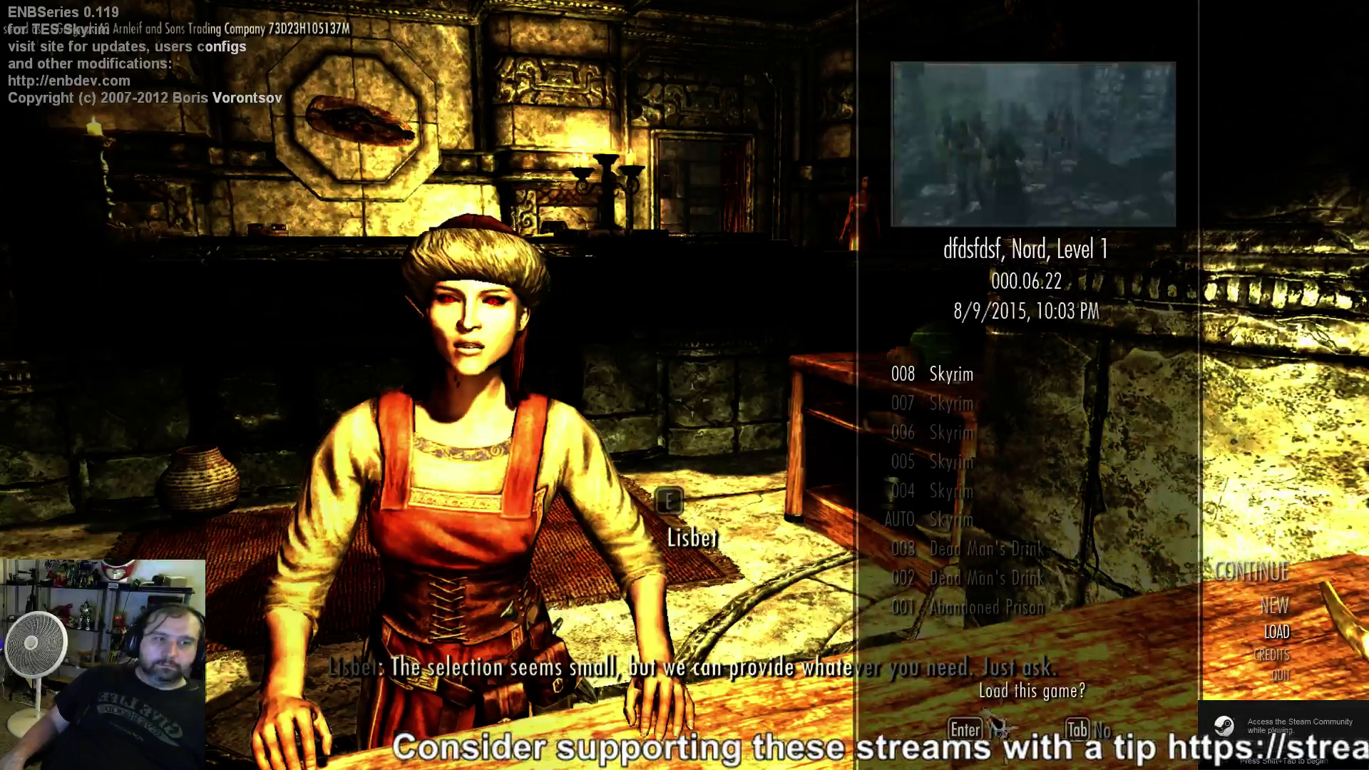
{"action": "key", "text": "Return"}
{"action": "key", "text": "Return"}
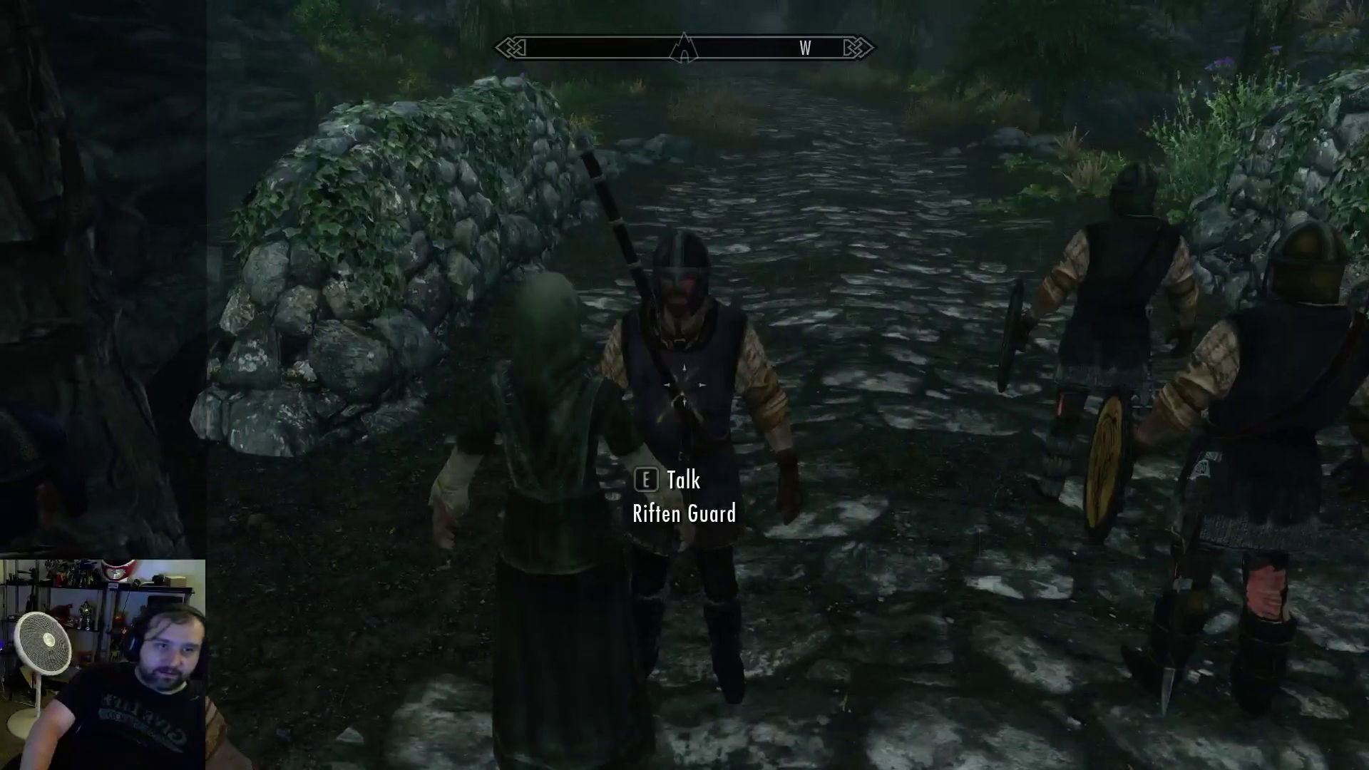
Run the console command sexchange on the targeted Riften Guard and return to the game
{"action": "key", "text": "e"}
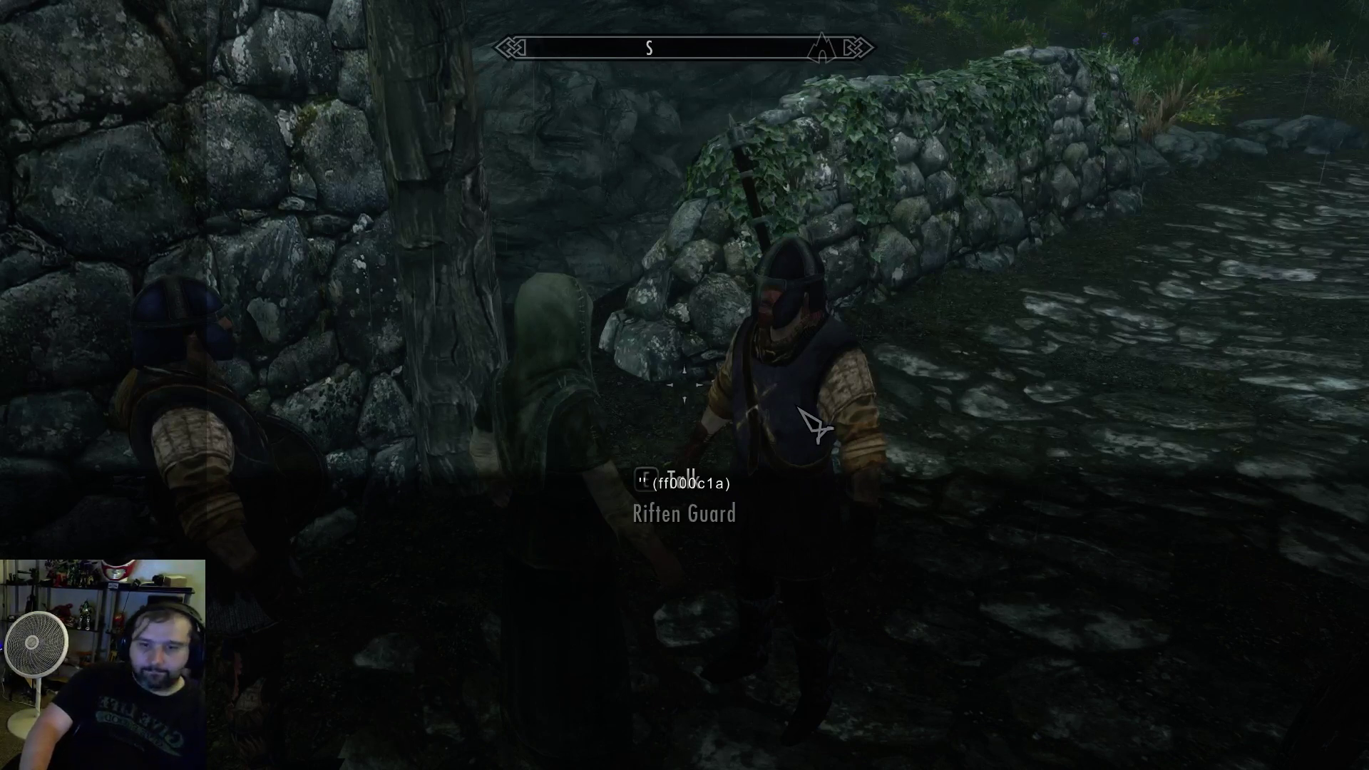
{"action": "type", "text": "sexchange"}
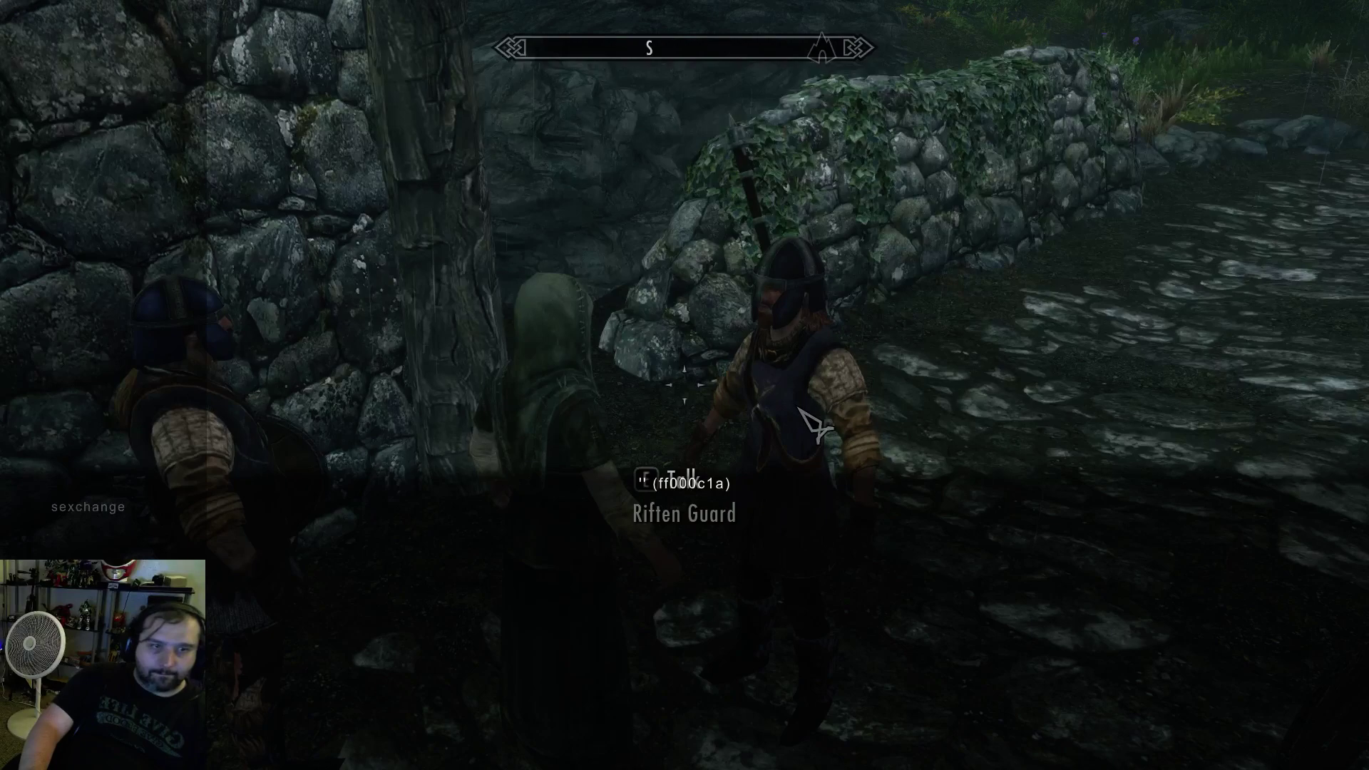
{"action": "key", "text": "Return"}
{"action": "key", "text": "grave"}
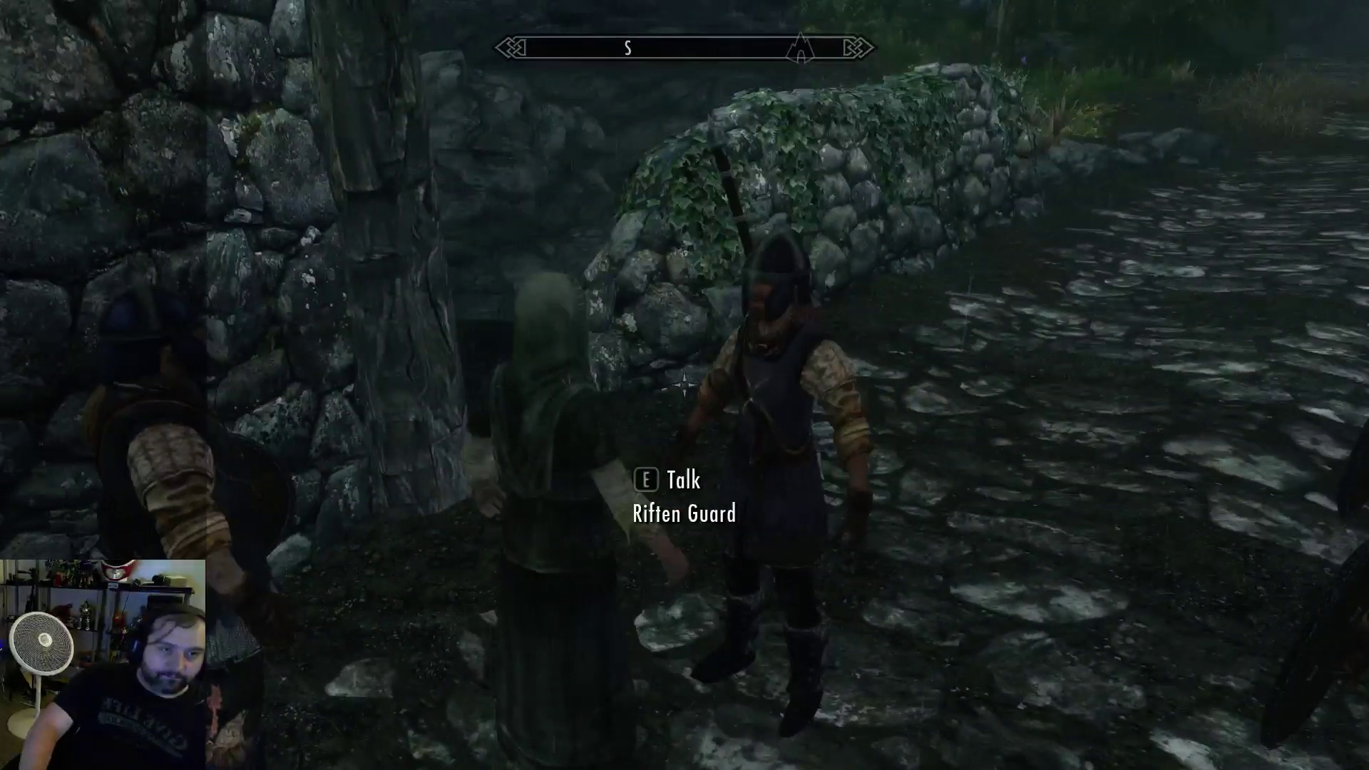
Quit the game to the desktop without saving
{"action": "key", "text": "Escape"}
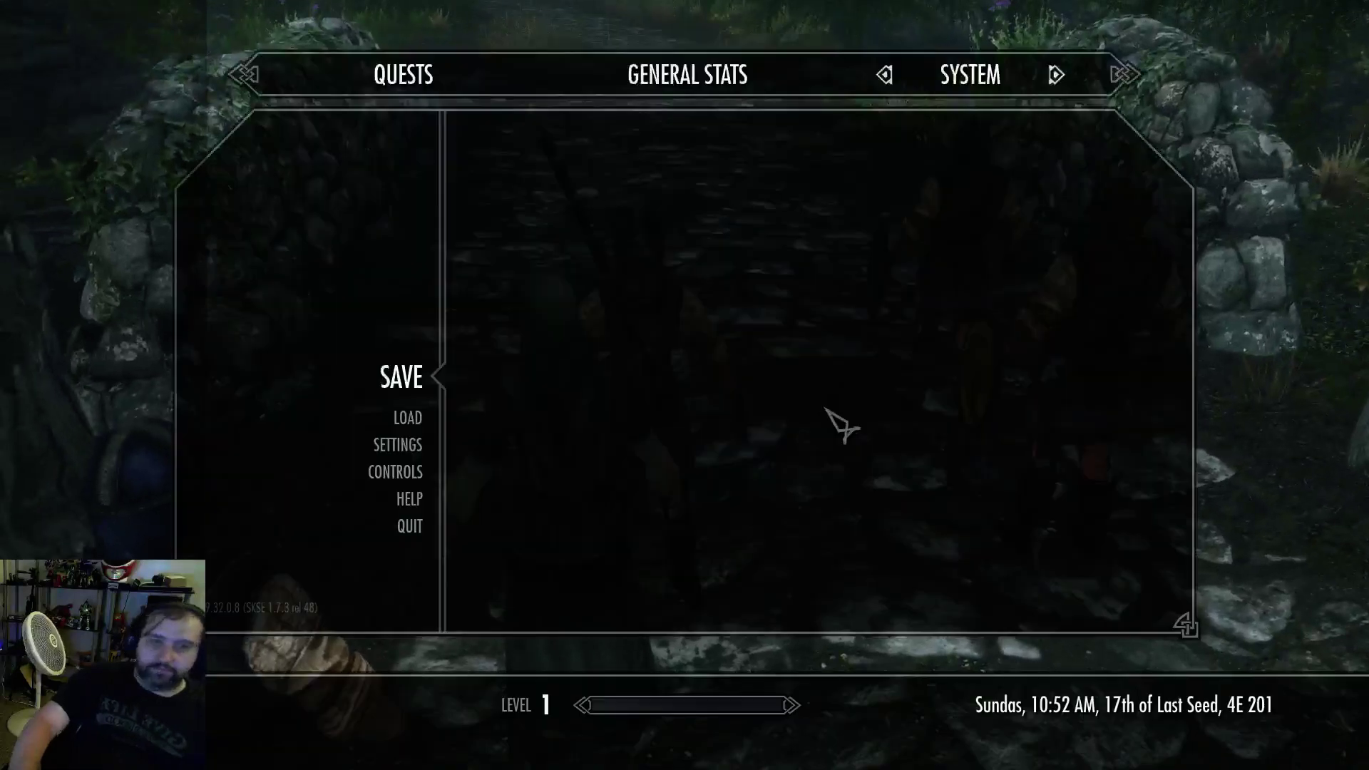
{"action": "left_click", "coordinate": [412, 529]}
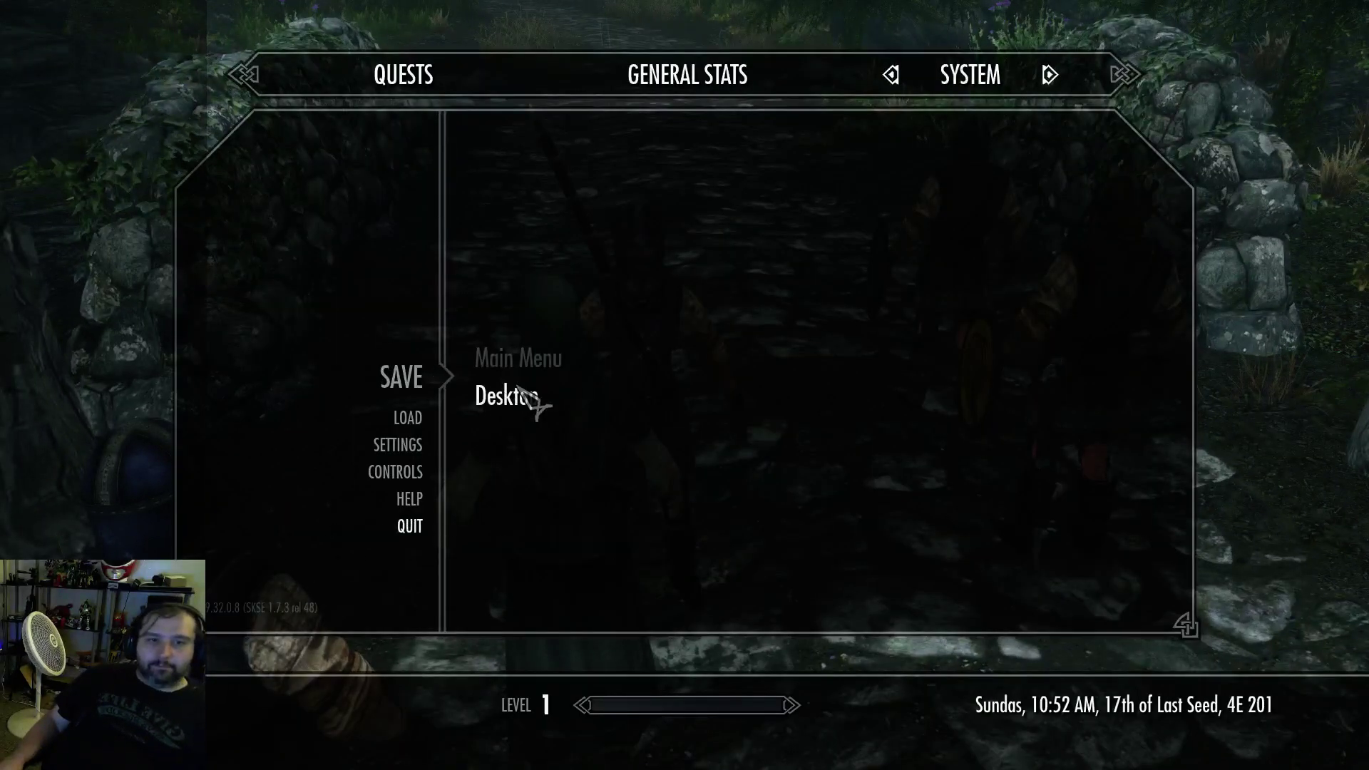
{"action": "left_click", "coordinate": [517, 394]}
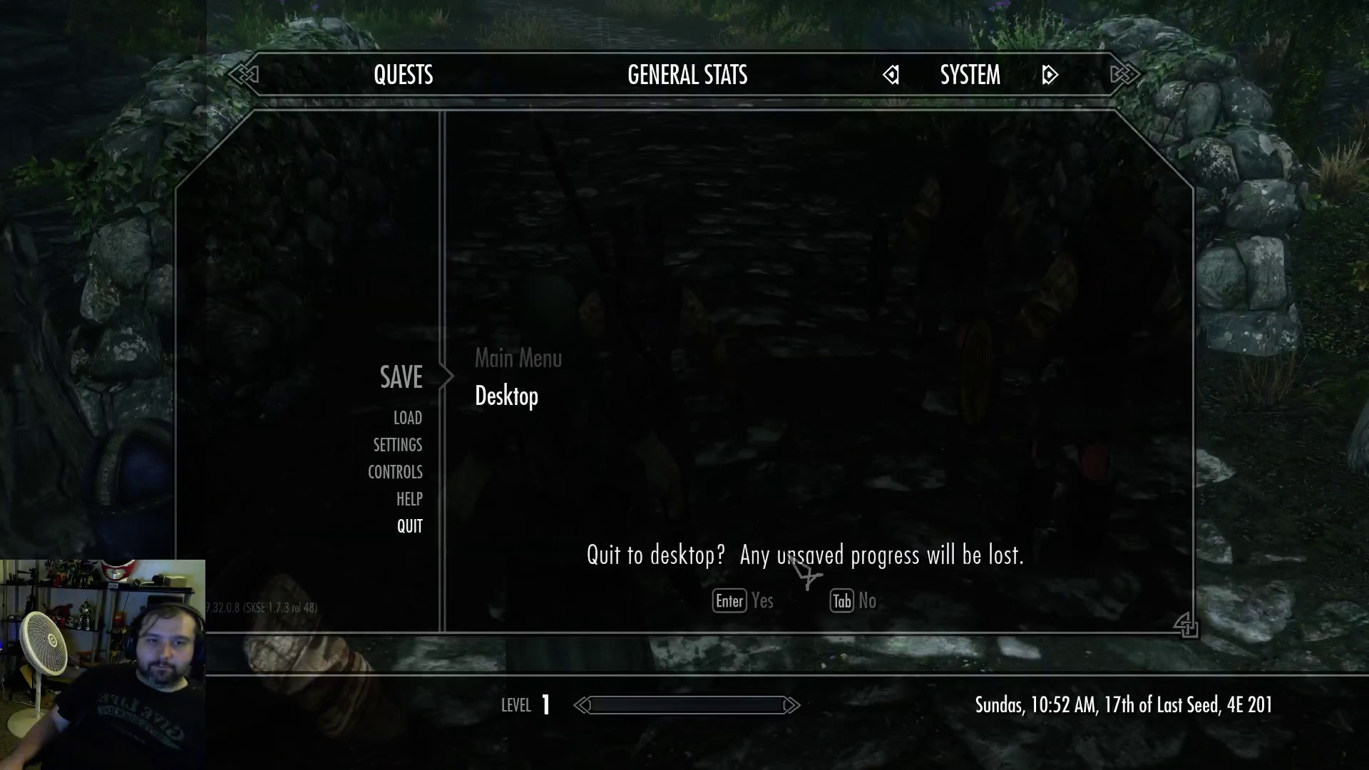
{"action": "left_click", "coordinate": [763, 603]}
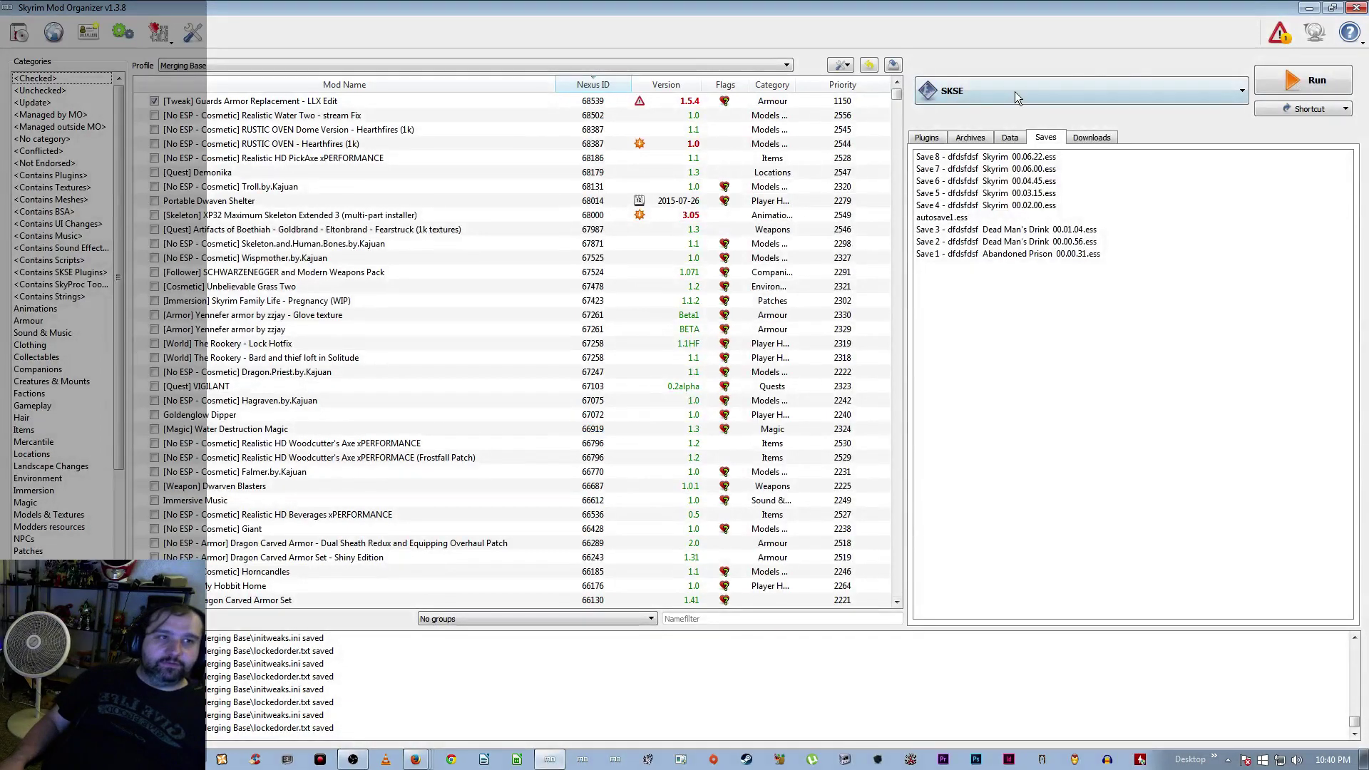
Launch XEdit with Mod Merge from Mod Organizer and load the preselected plugins
{"action": "left_click", "coordinate": [1015, 91]}
{"action": "left_click", "coordinate": [1000, 294]}
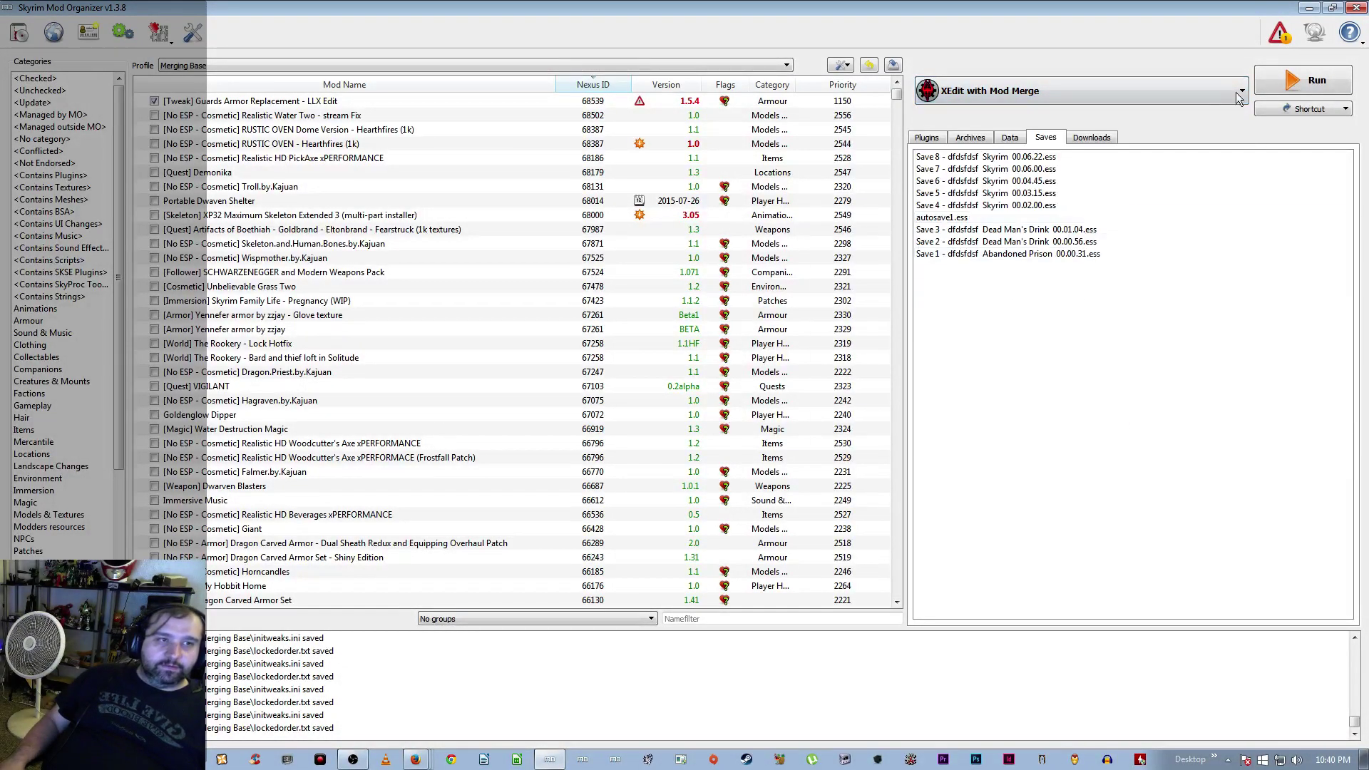
{"action": "left_click", "coordinate": [1307, 85]}
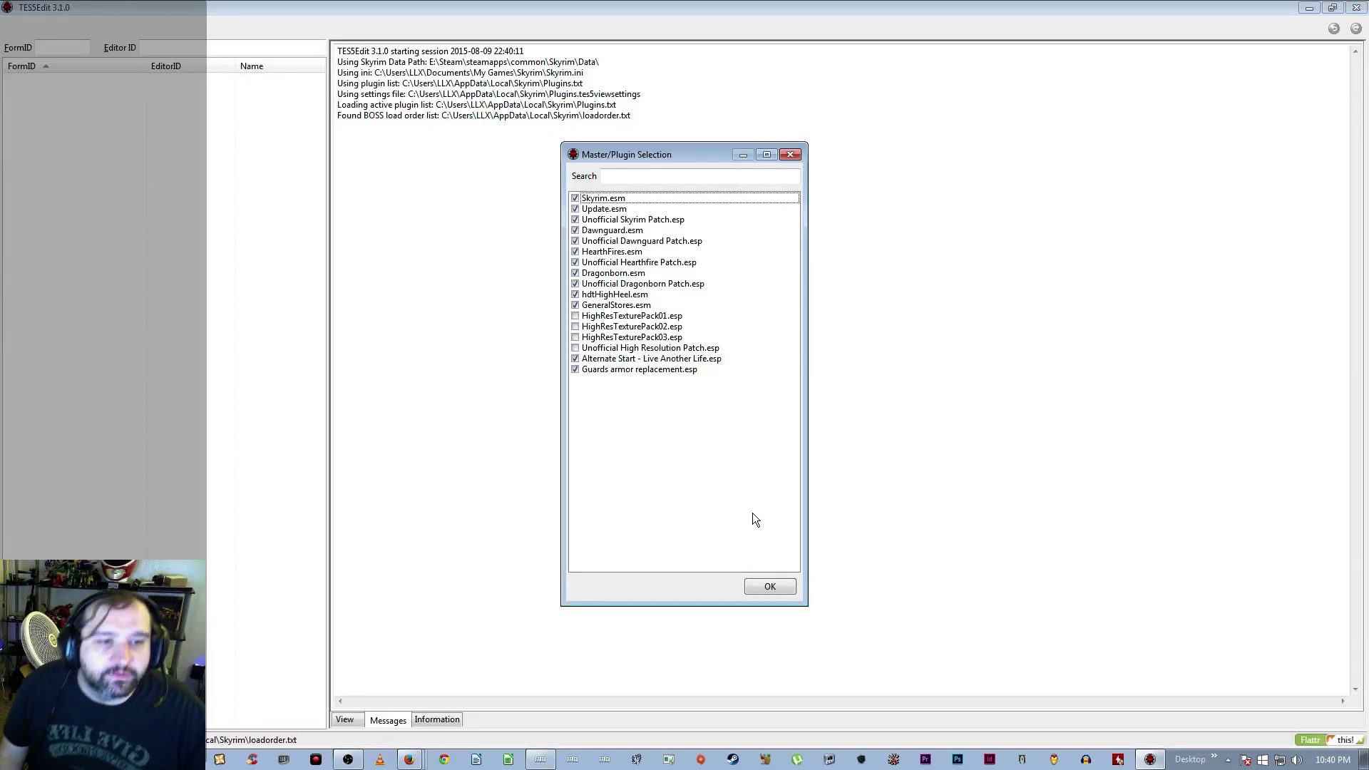
{"action": "left_click", "coordinate": [757, 586]}
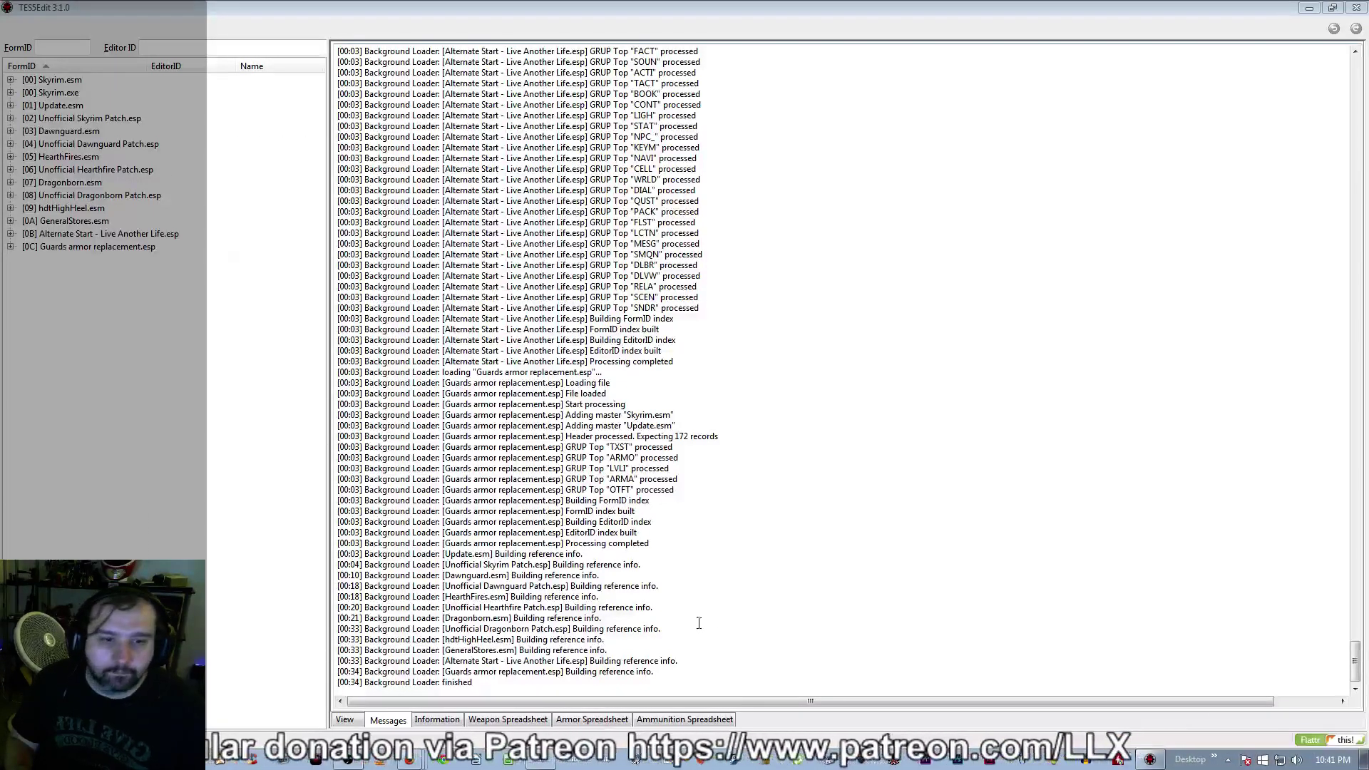
Examine the StormcloakCuirassRiftenAA armor addon record in Guards armor replacement.esp, widening the plugin's column to read its full values
{"action": "left_click", "coordinate": [11, 246]}
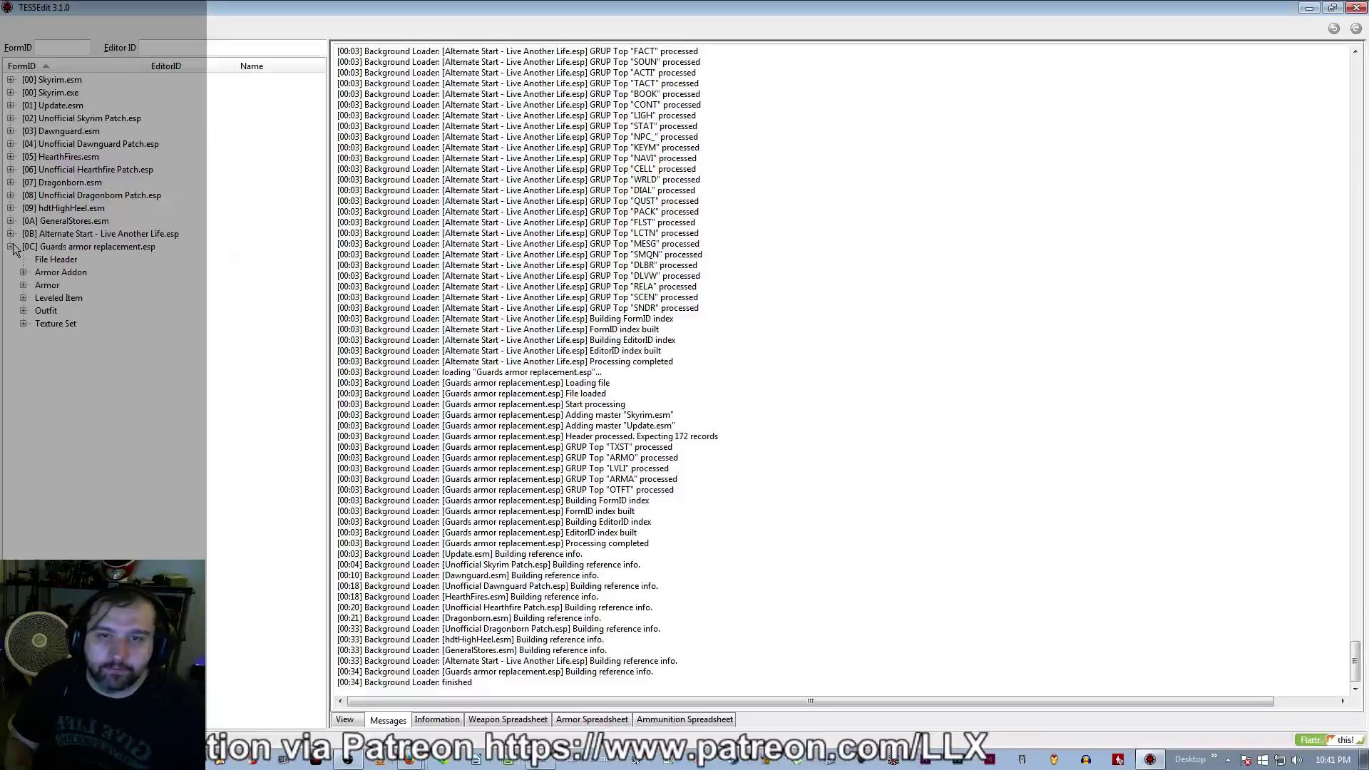
{"action": "left_click", "coordinate": [23, 274]}
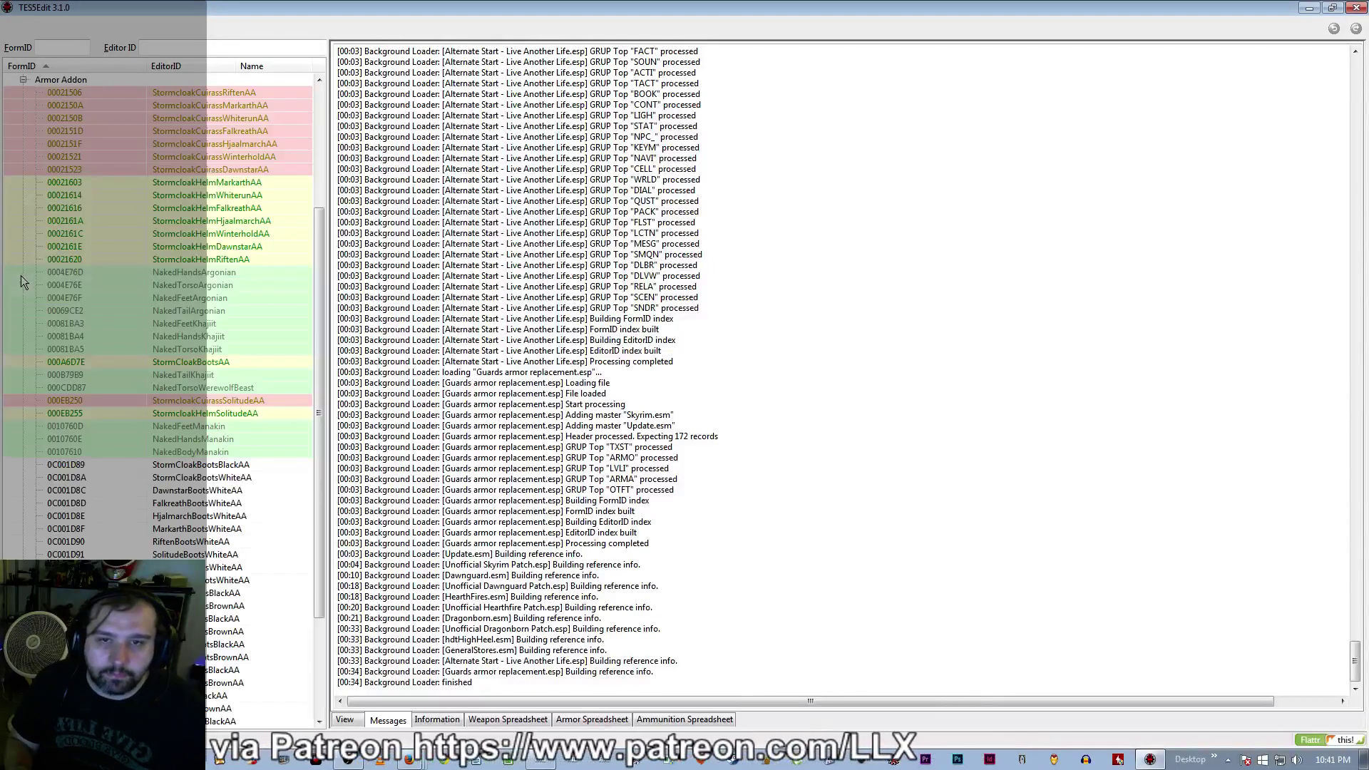
{"action": "left_click", "coordinate": [234, 90]}
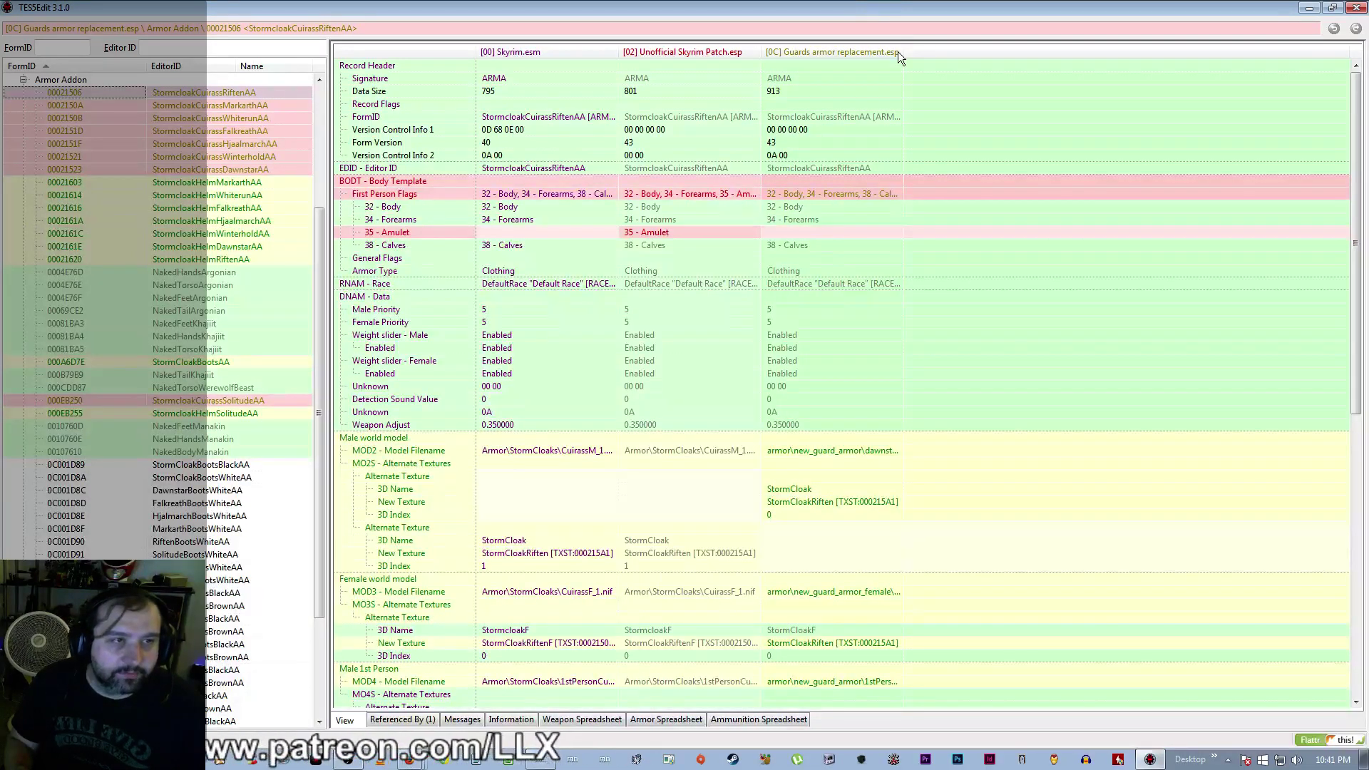
{"action": "left_click_drag", "start_coordinate": [902, 51], "coordinate": [1063, 57]}
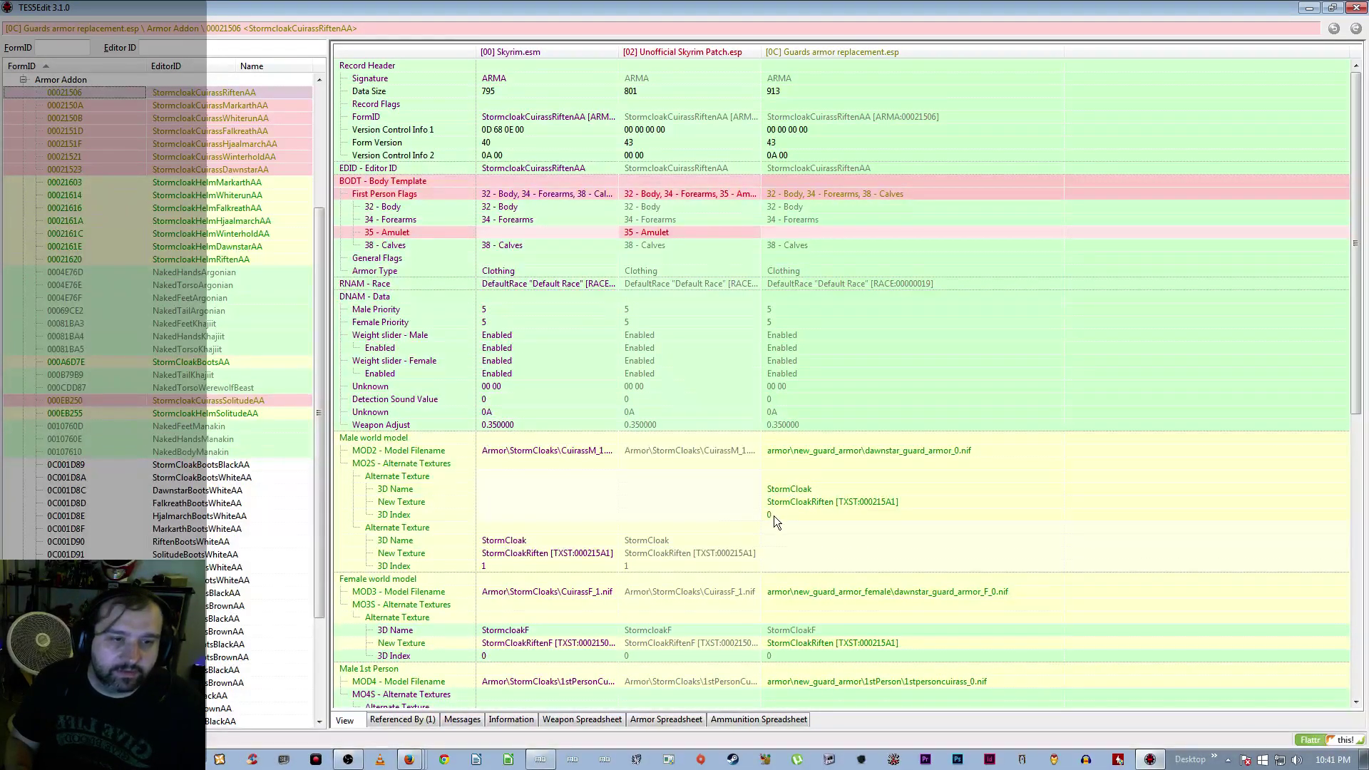
Set the male world model's alternate texture 3D Index to 0 for StormcloakCuirassMarkarthAA in Guards armor replacement.esp
{"action": "left_click", "coordinate": [246, 105]}
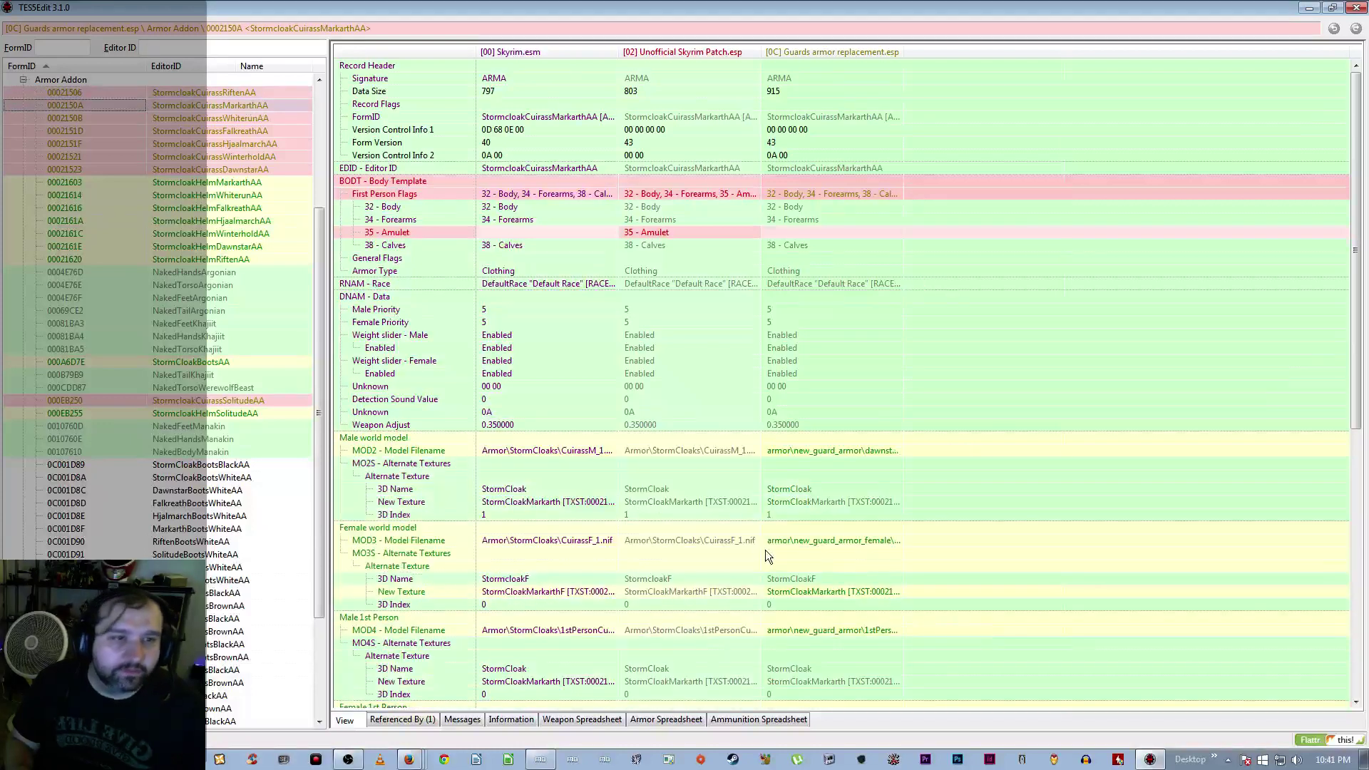
{"action": "left_click", "coordinate": [768, 512]}
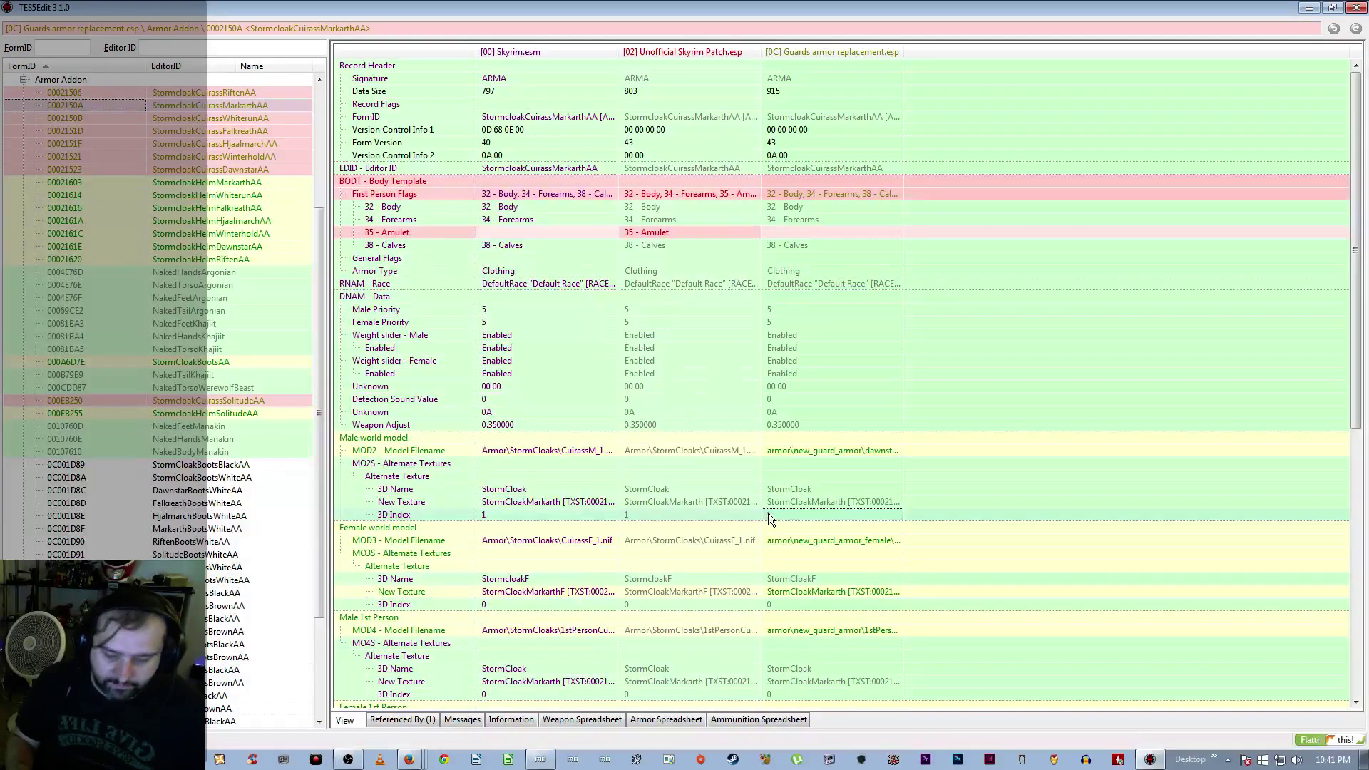
{"action": "left_click", "coordinate": [771, 472]}
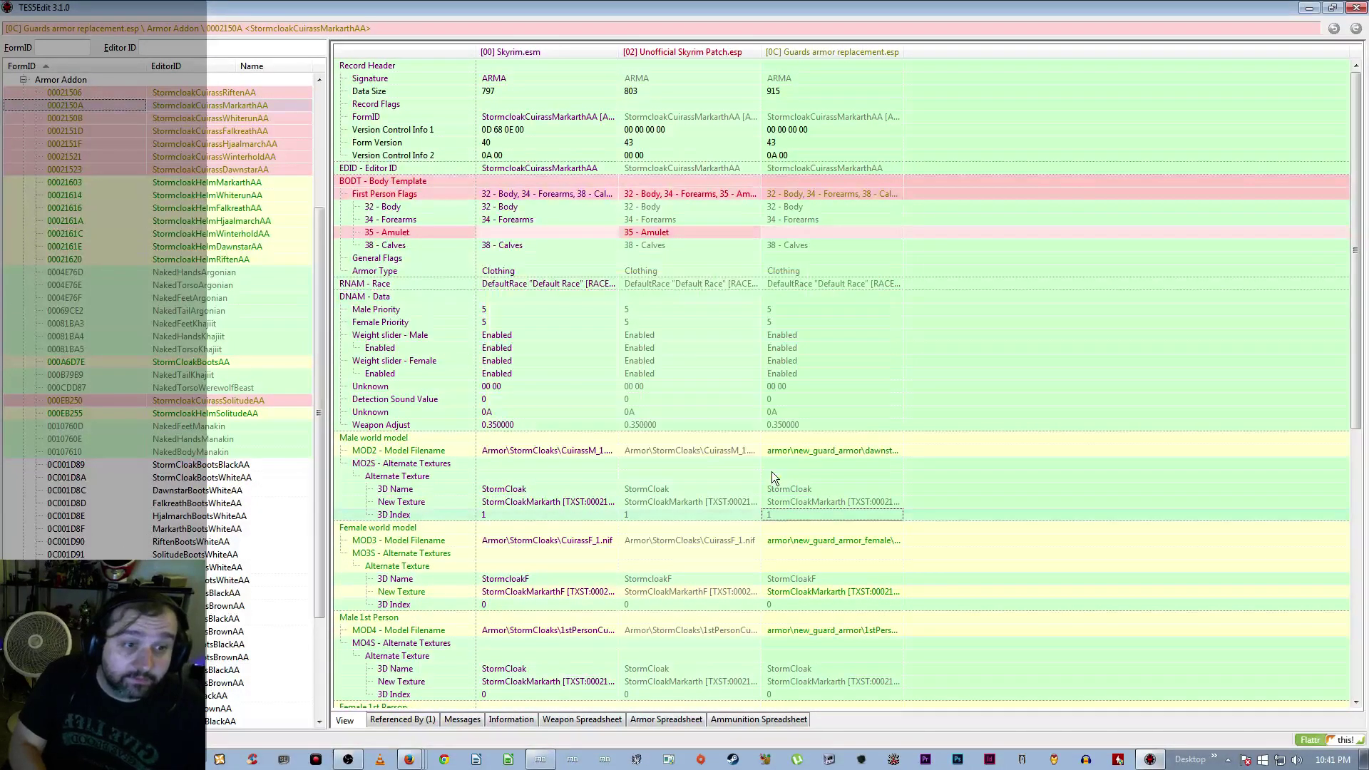
{"action": "left_click", "coordinate": [773, 512]}
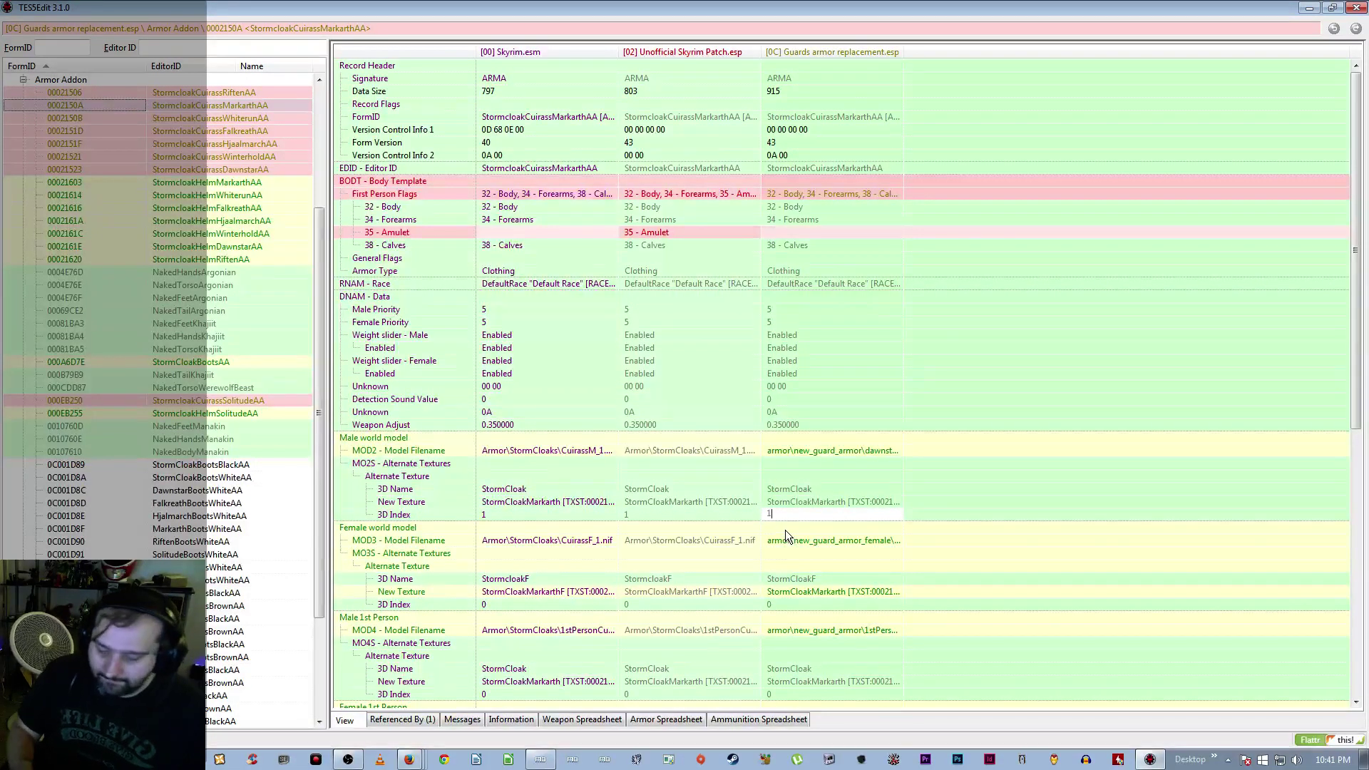
{"action": "type", "text": "0"}
{"action": "key", "text": "Return"}
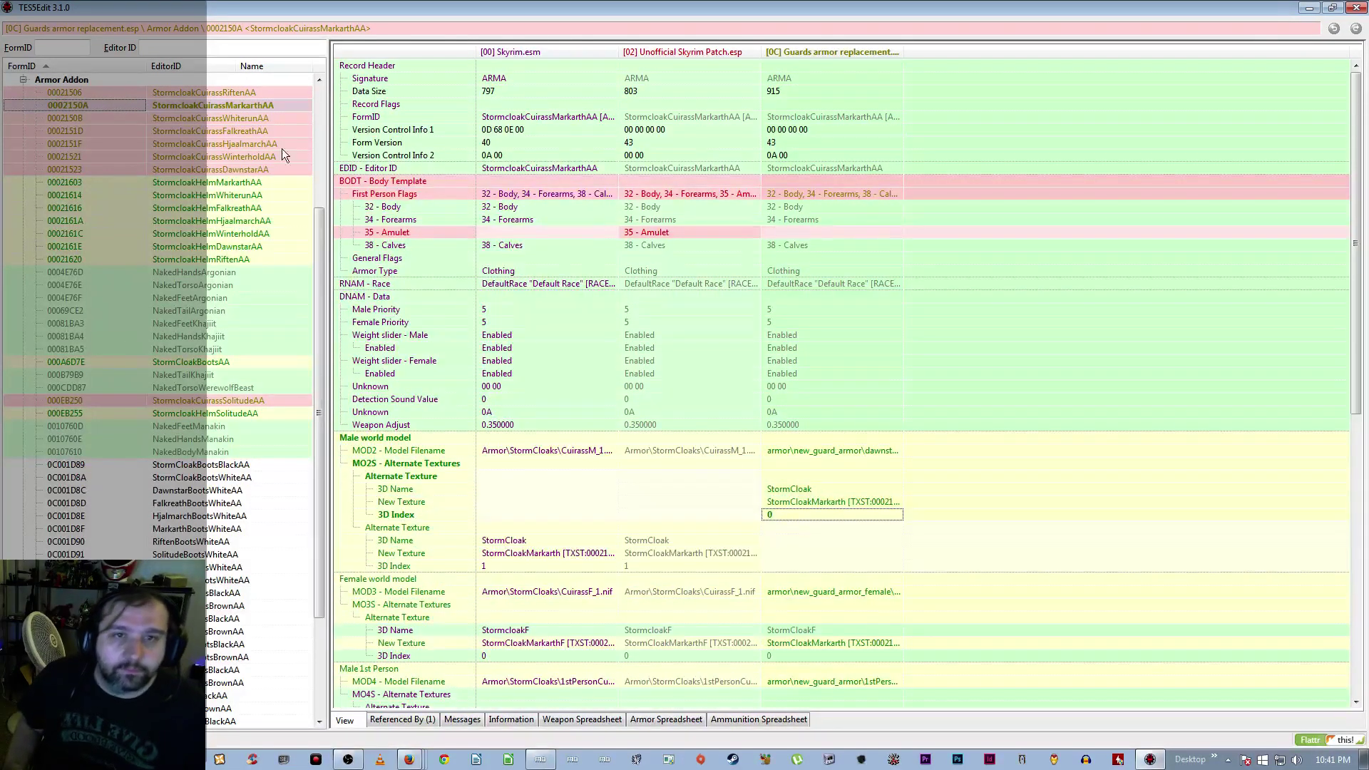
Set the male world model's alternate texture 3D Index to 0 for StormcloakCuirassWhiterunAA in Guards armor replacement.esp
{"action": "left_click", "coordinate": [222, 118]}
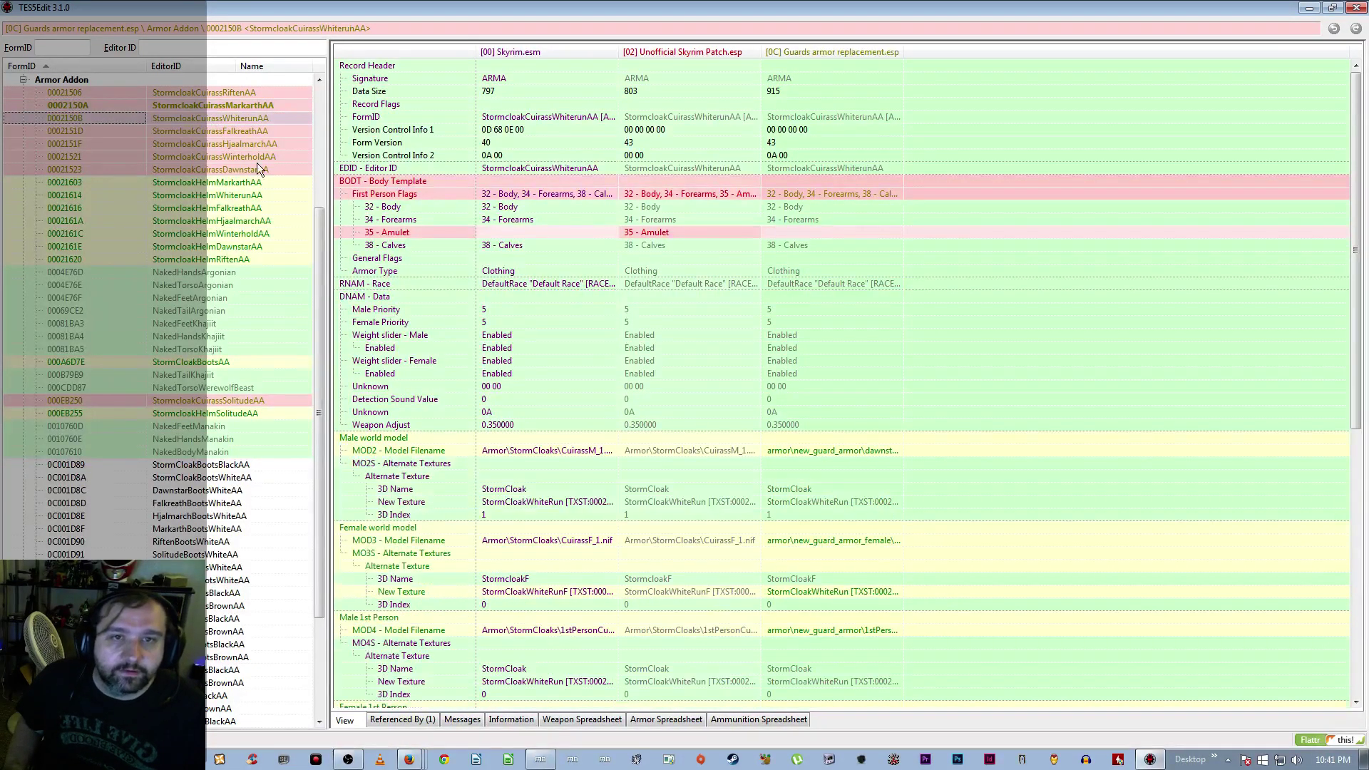
{"action": "left_click", "coordinate": [772, 514]}
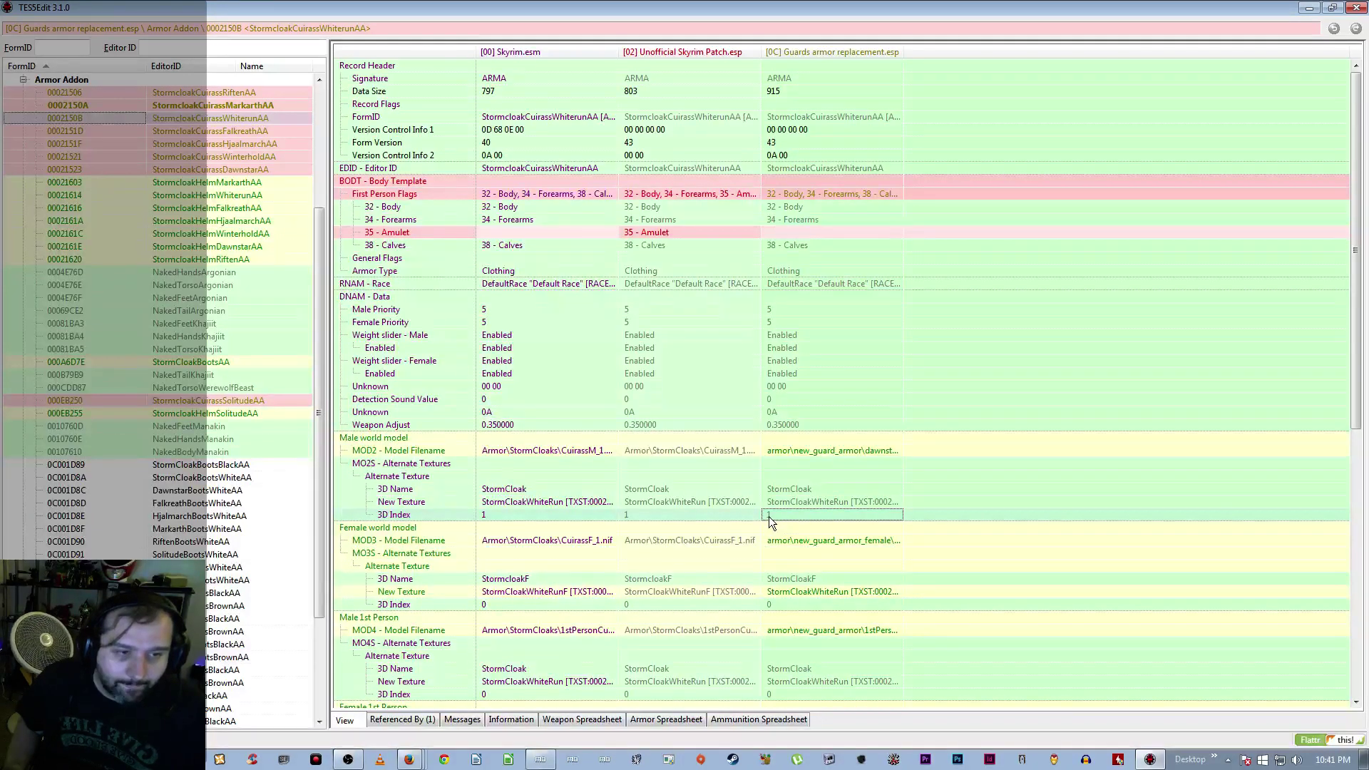
{"action": "double_click", "coordinate": [768, 517]}
{"action": "type", "text": "0"}
{"action": "key", "text": "Return"}
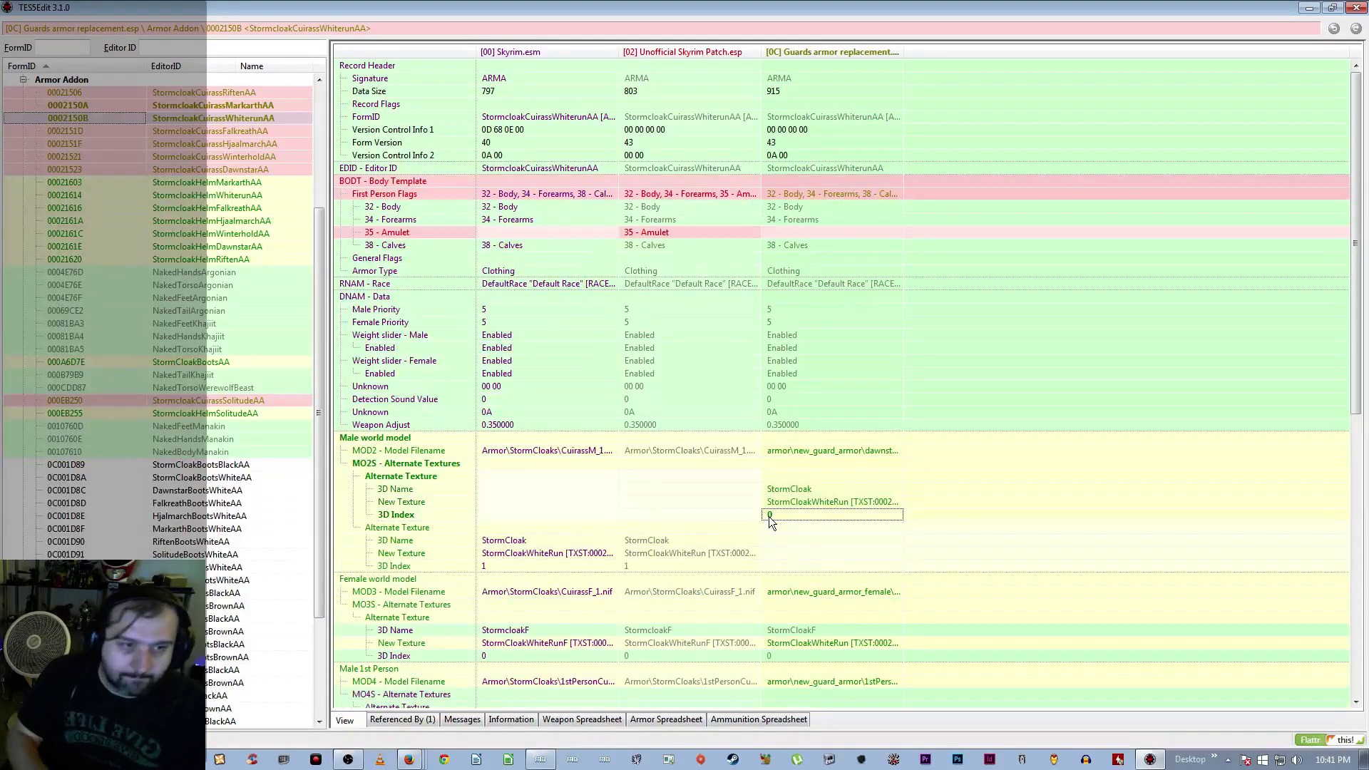
Set the male world model's alternate texture 3D Index to 0 for StormcloakCuirassFalkreathAA in Guards armor replacement.esp
{"action": "left_click", "coordinate": [242, 131]}
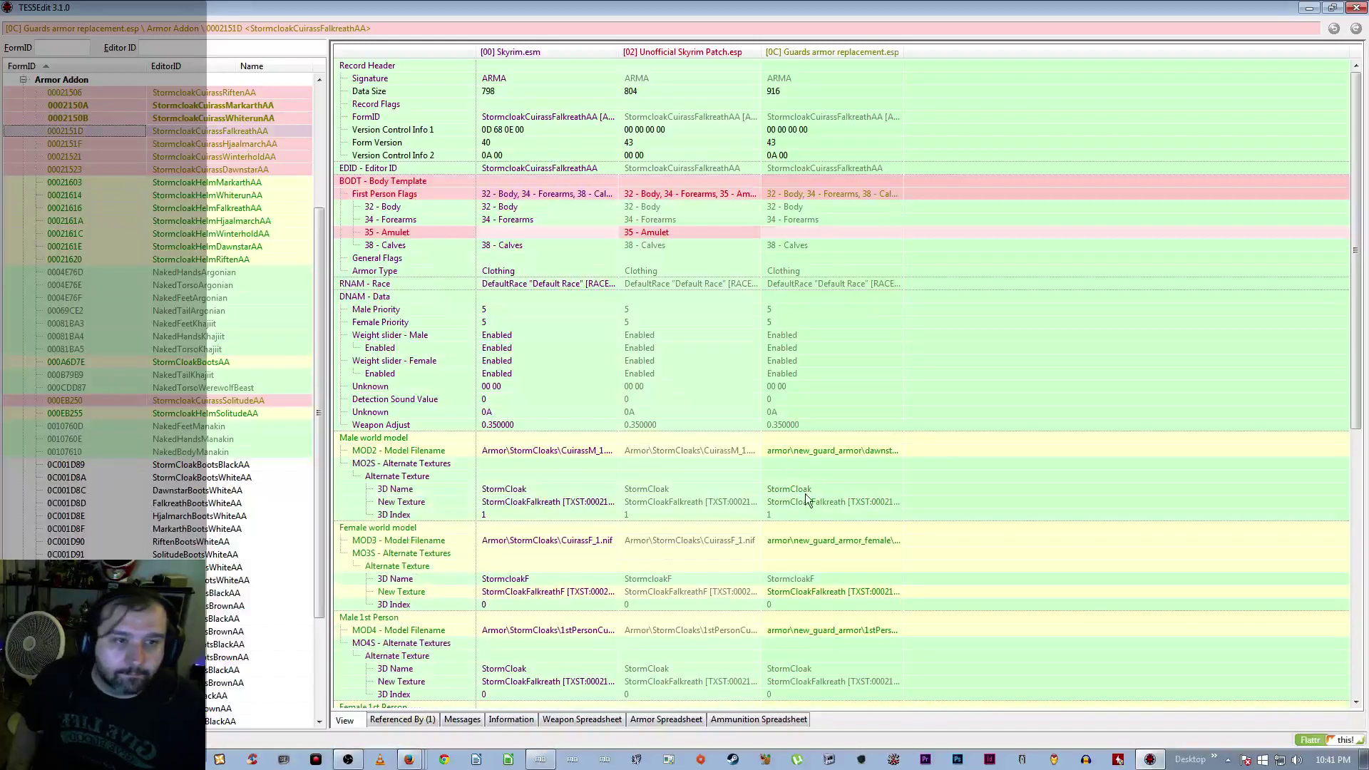
{"action": "right_click", "coordinate": [770, 509]}
{"action": "left_click", "coordinate": [798, 519]}
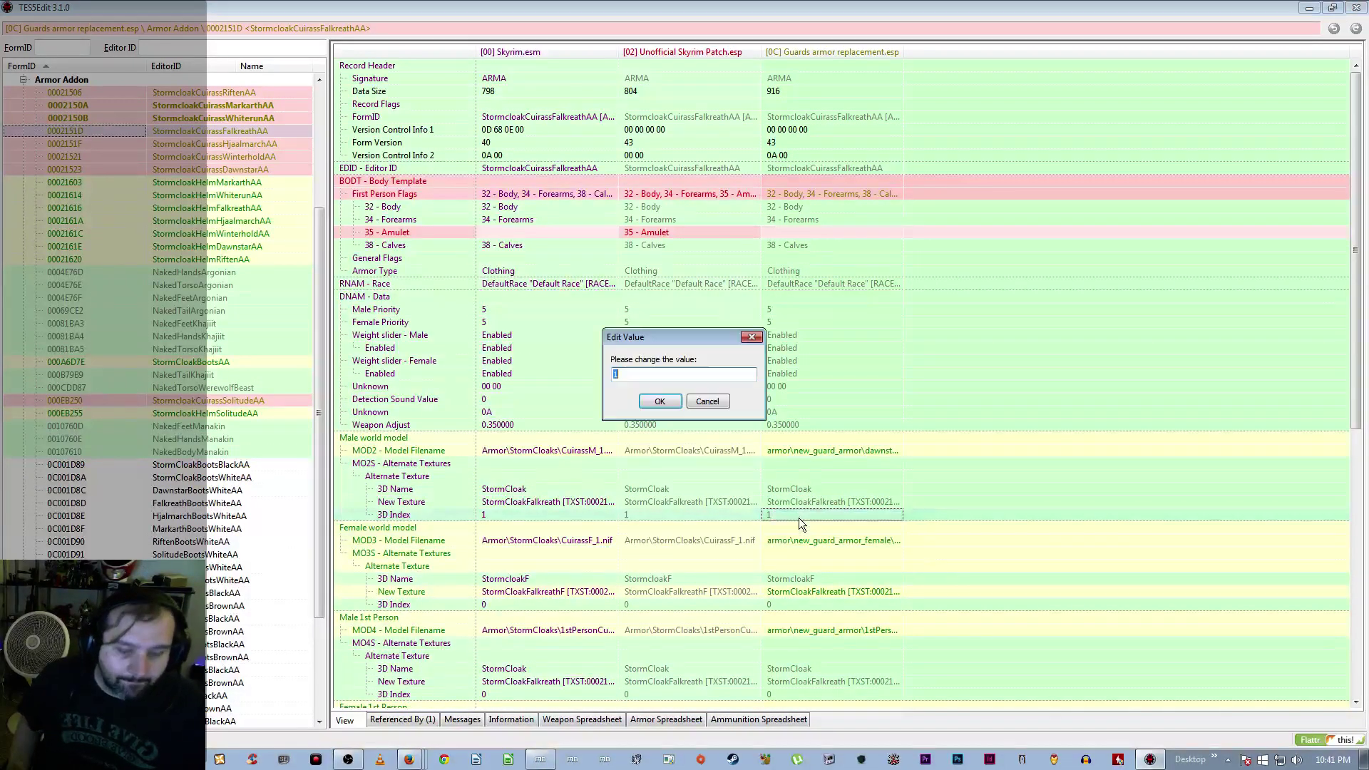
{"action": "type", "text": "0"}
{"action": "key", "text": "Return"}
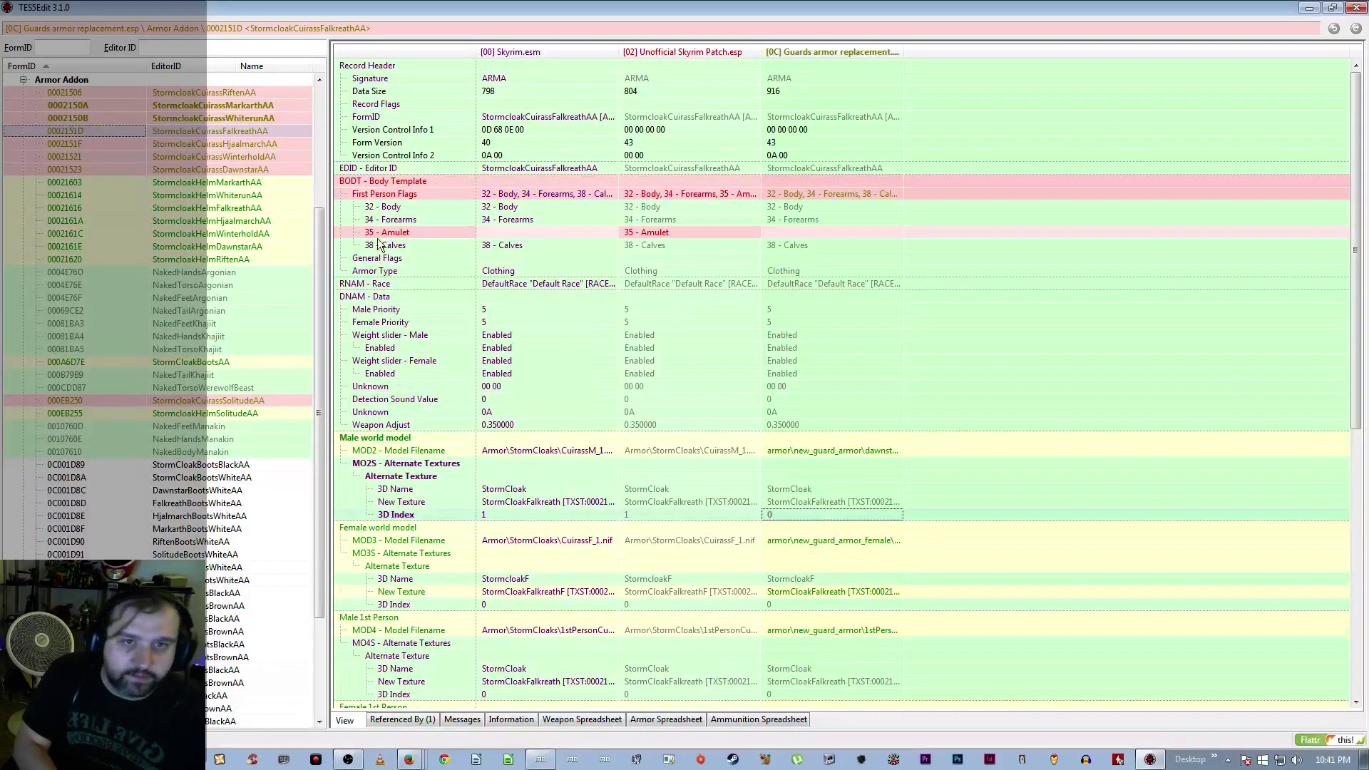
Set the male world model's alternate texture 3D Index to 0 for StormcloakCuirassHjaalmarchAA in Guards armor replacement.esp
{"action": "left_click", "coordinate": [268, 148]}
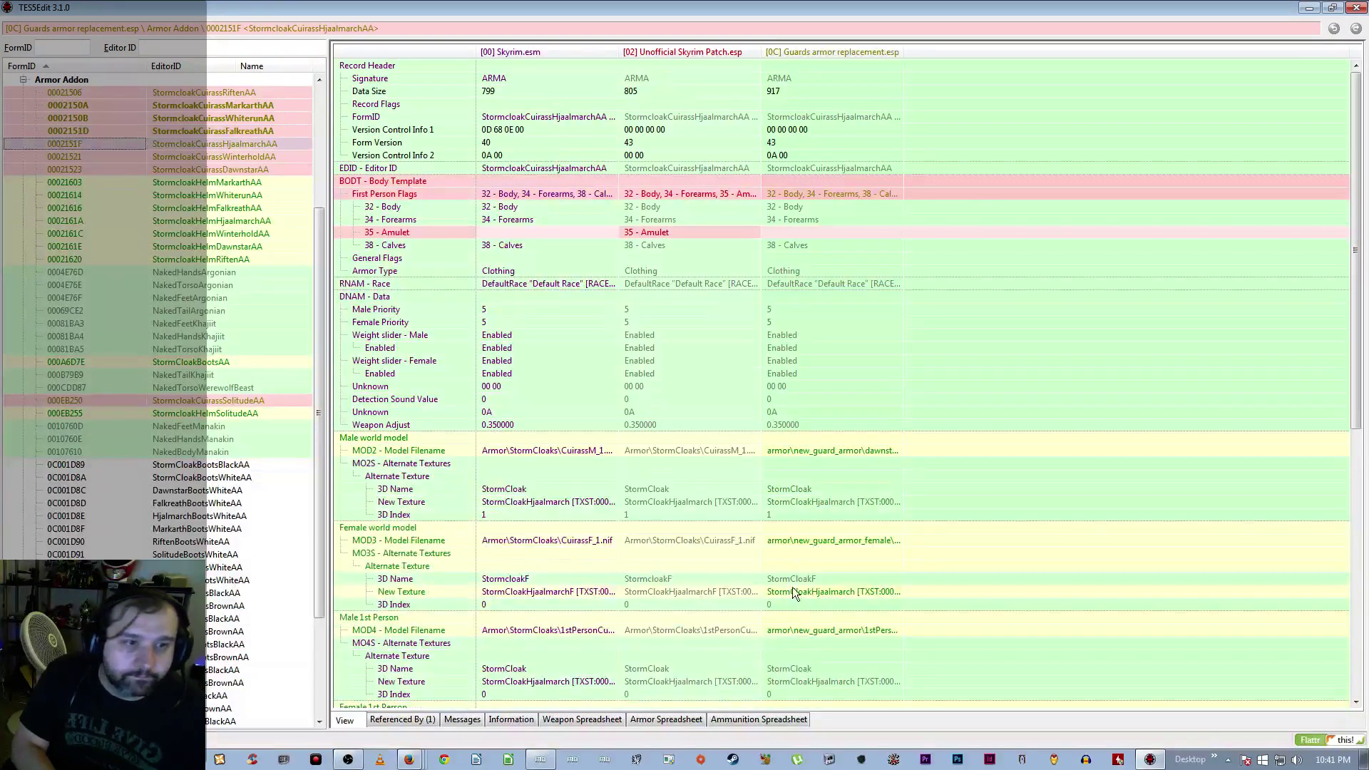
{"action": "right_click", "coordinate": [771, 512]}
{"action": "left_click", "coordinate": [800, 526]}
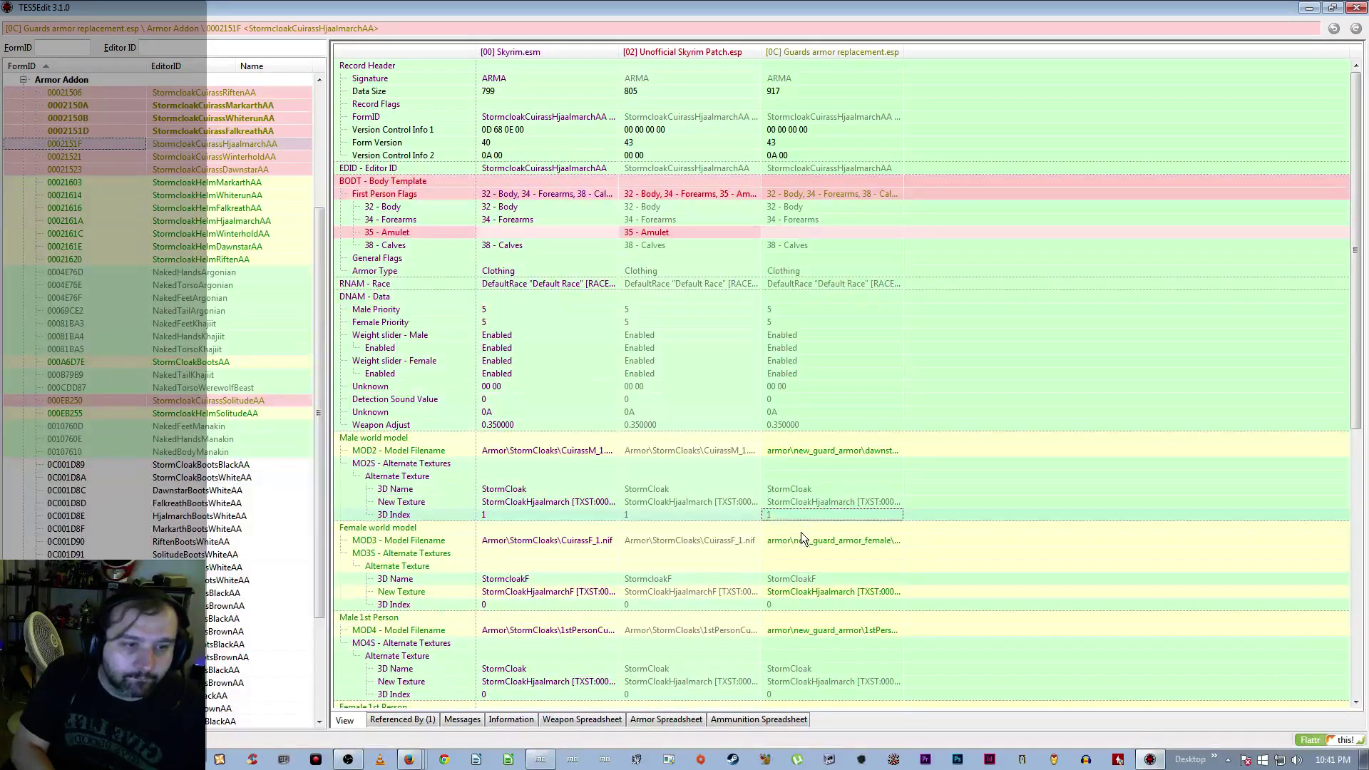
{"action": "type", "text": "0"}
{"action": "key", "text": "Return"}
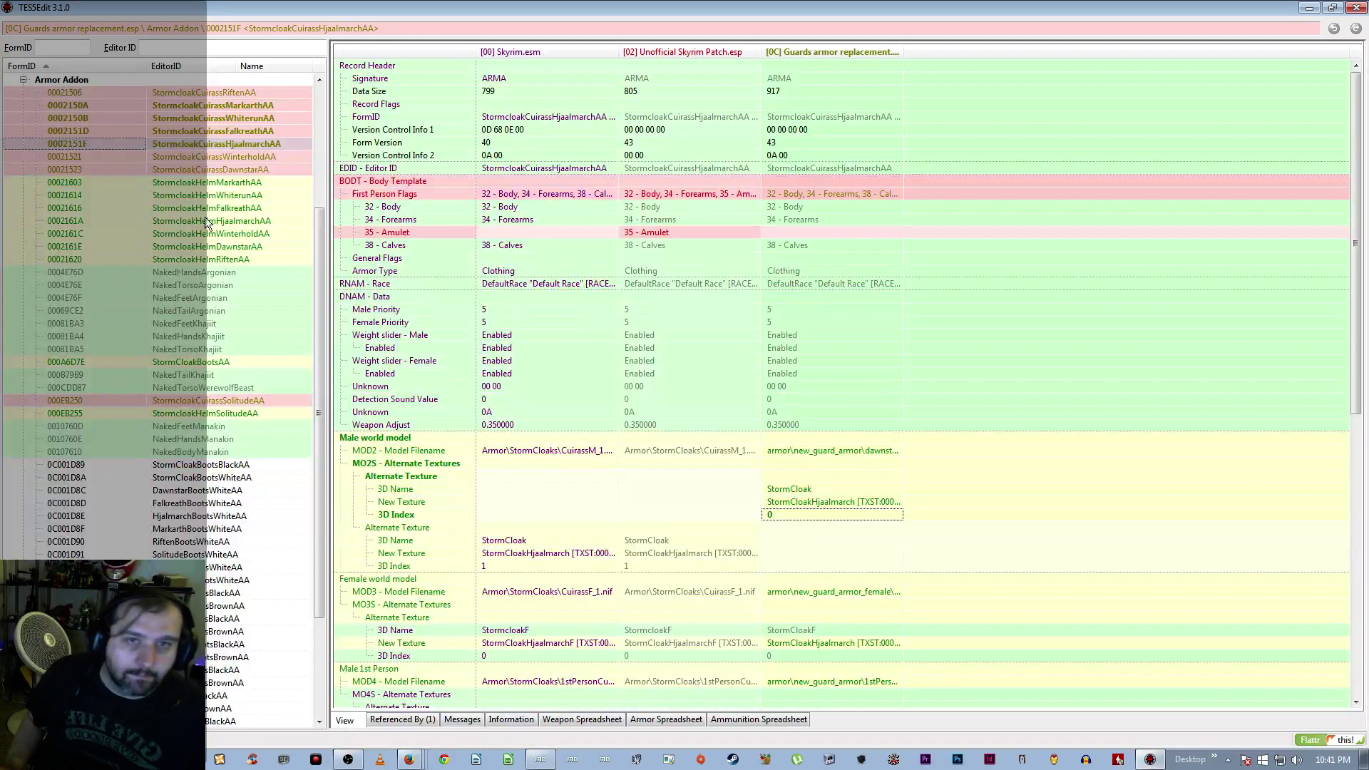
Set the male world model's alternate texture 3D Index to 0 for StormcloakCuirassWinterholdAA in Guards armor replacement.esp
{"action": "left_click", "coordinate": [244, 158]}
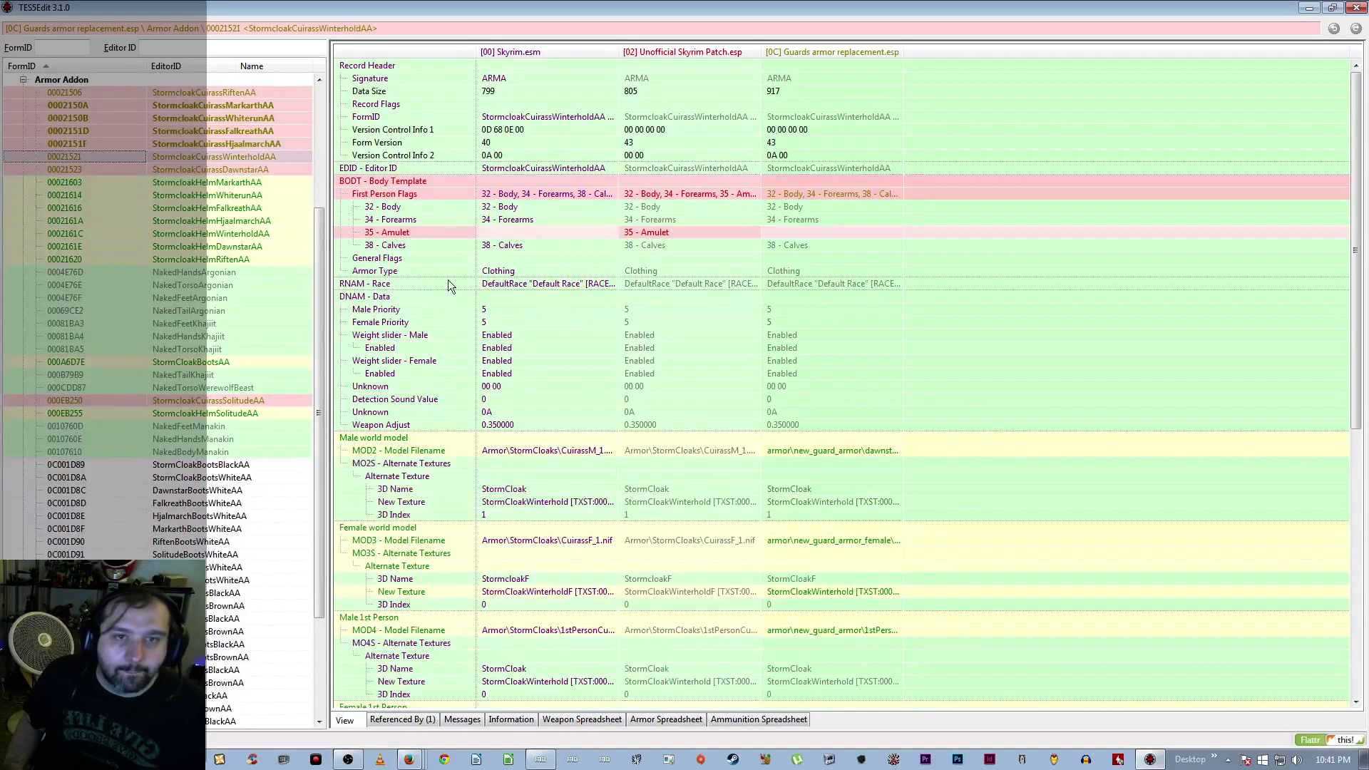
{"action": "right_click", "coordinate": [772, 514]}
{"action": "left_click", "coordinate": [782, 526]}
{"action": "type", "text": "0"}
{"action": "key", "text": "Return"}
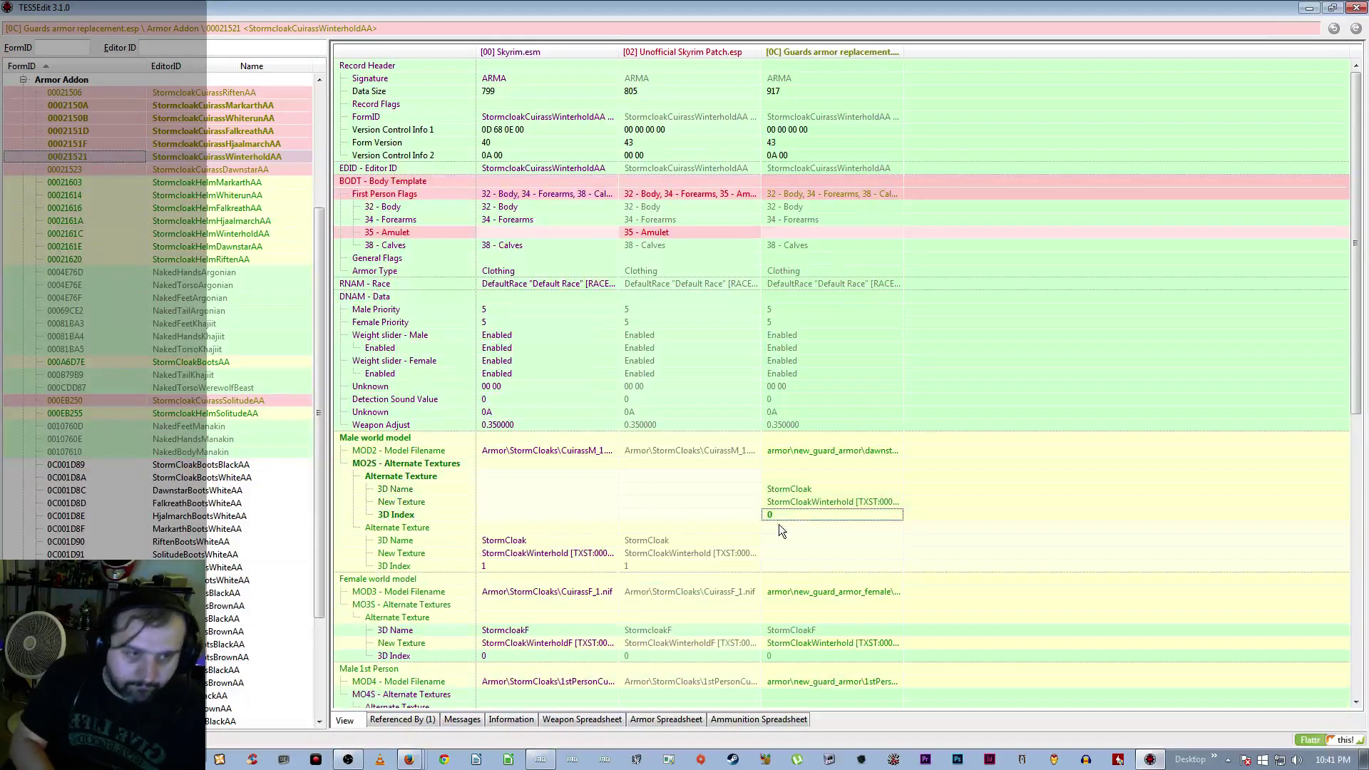
Set the male world model's alternate texture 3D Index to 0 for StormcloakCuirassDawnstarAA in Guards armor replacement.esp
{"action": "left_click", "coordinate": [264, 171]}
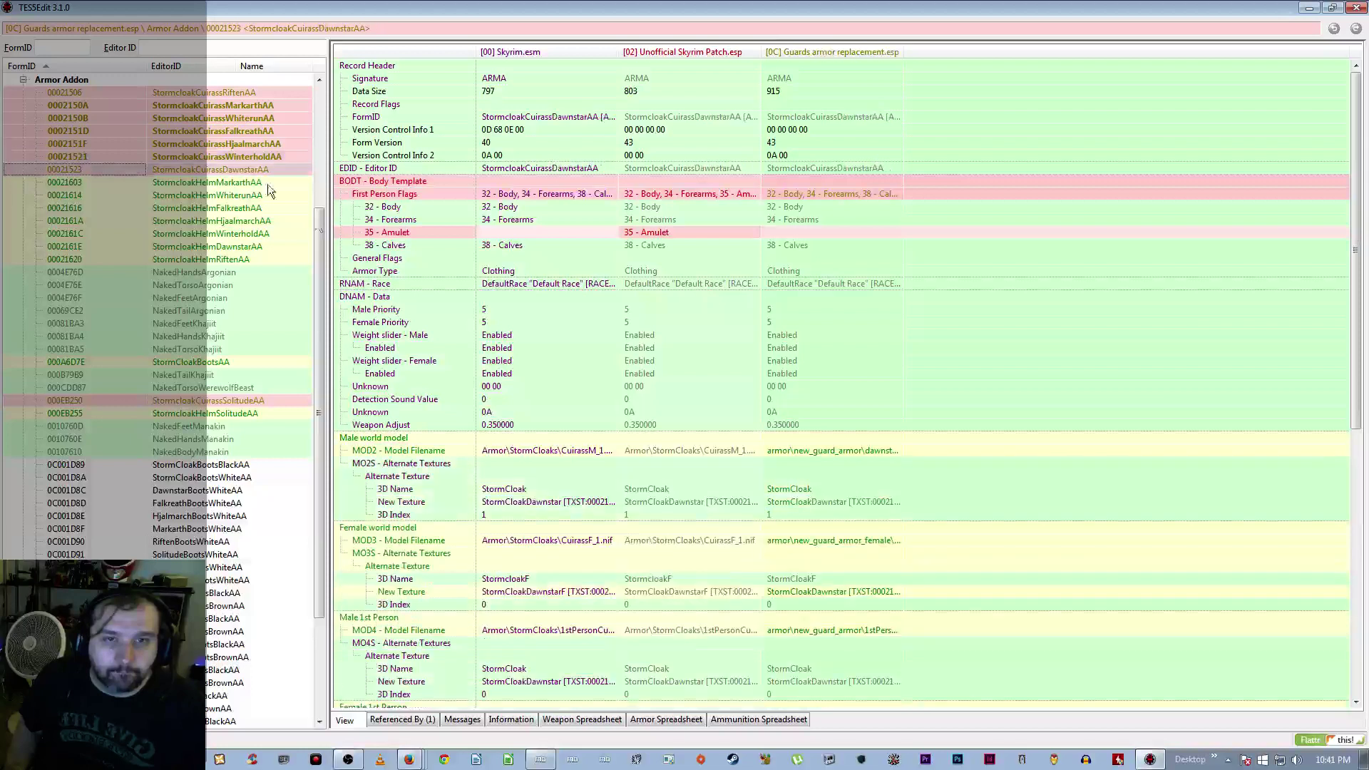
{"action": "right_click", "coordinate": [767, 514]}
{"action": "left_click", "coordinate": [767, 521]}
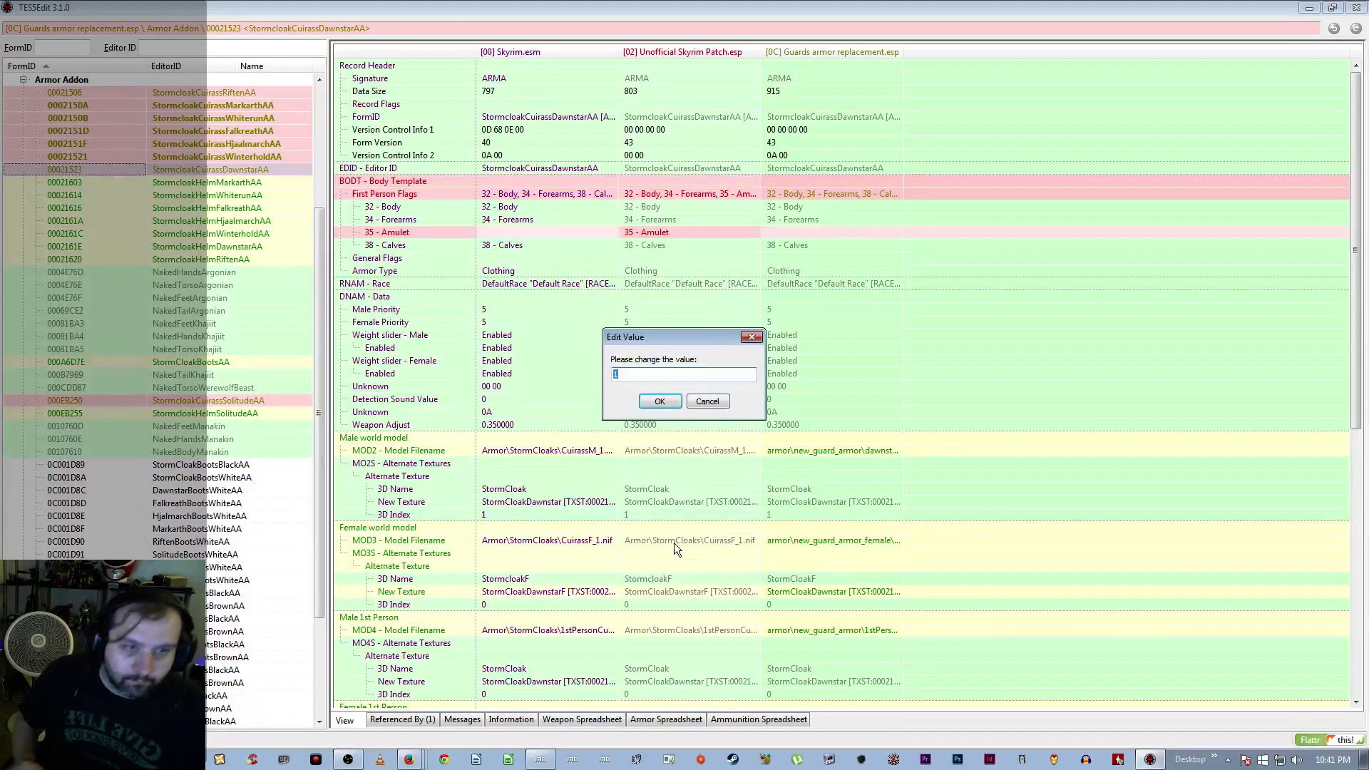
{"action": "type", "text": "0"}
{"action": "key", "text": "Return"}
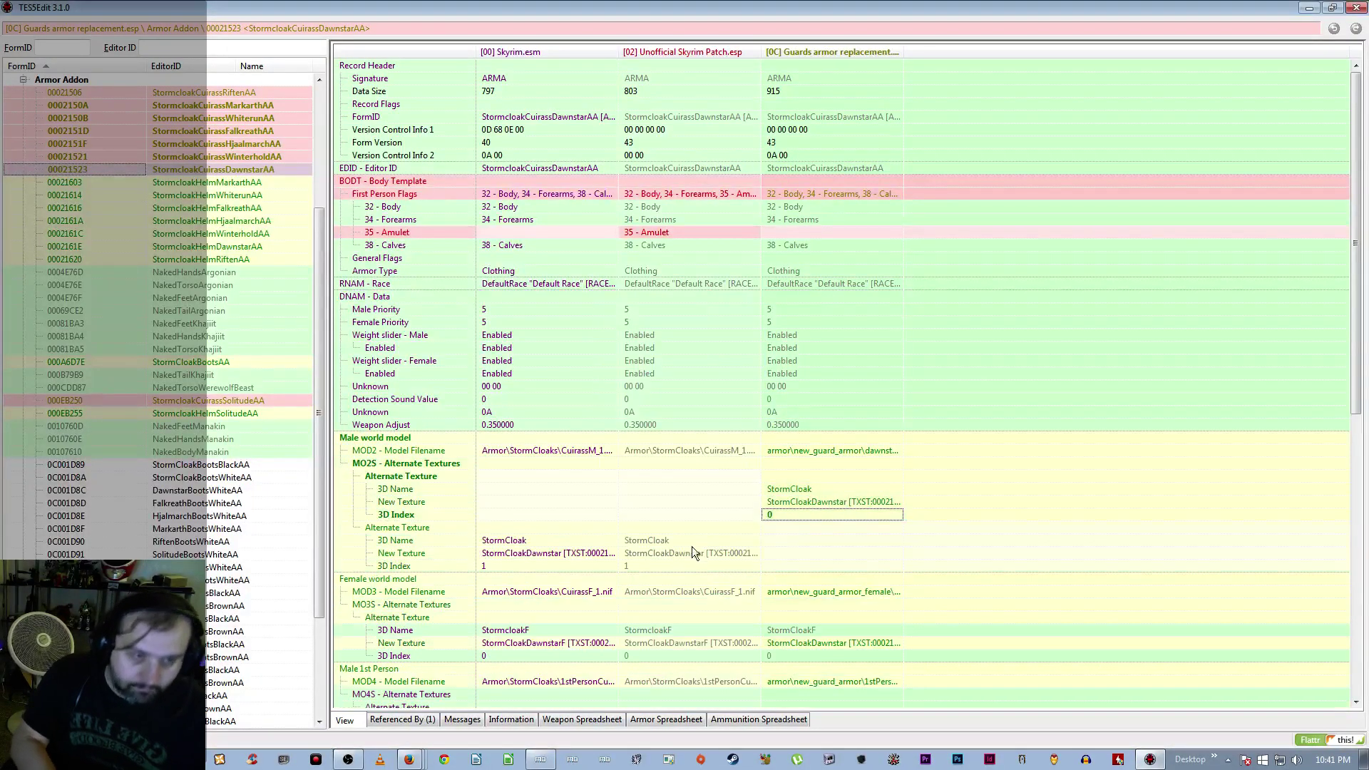
Set the male world model's alternate texture 3D Index to 0 for StormcloakCuirassSolitudeAA in Guards armor replacement.esp
{"action": "left_click", "coordinate": [260, 402]}
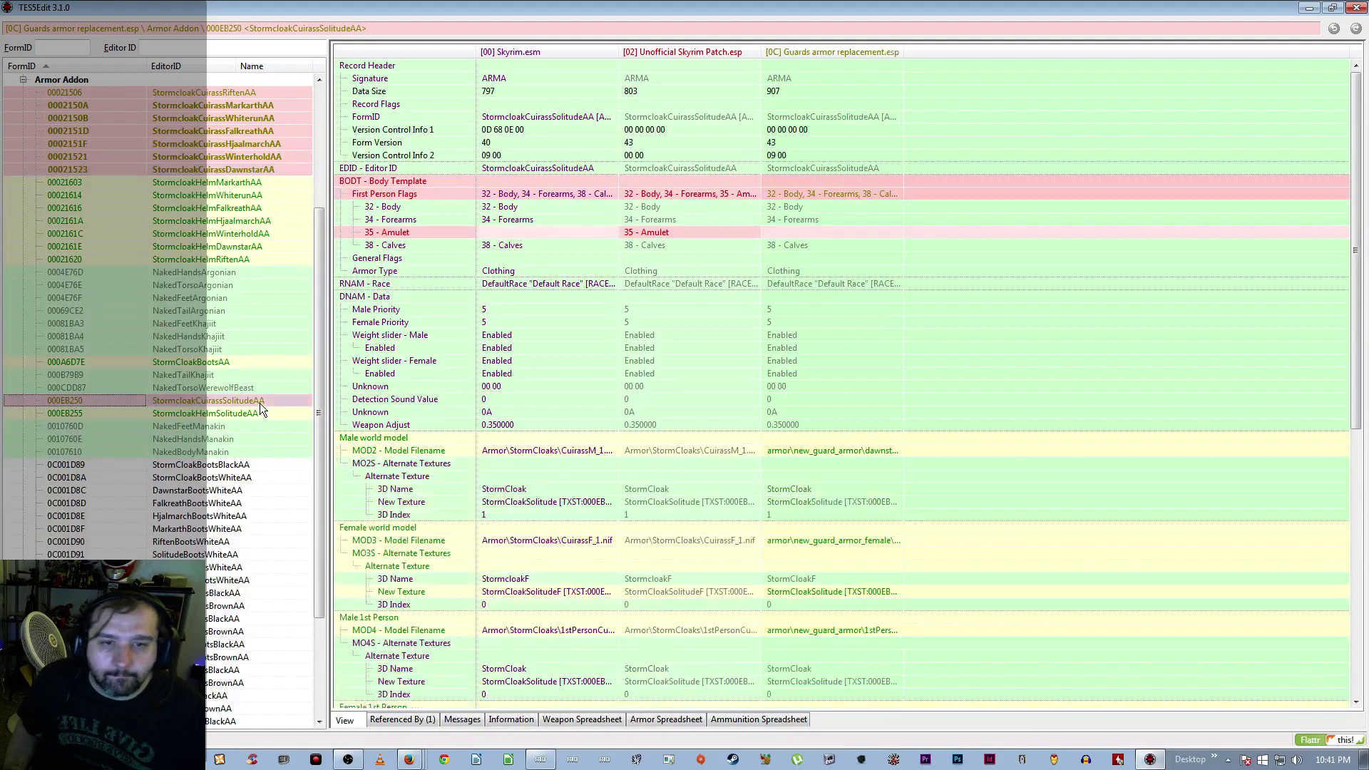
{"action": "right_click", "coordinate": [773, 516]}
{"action": "left_click", "coordinate": [804, 528]}
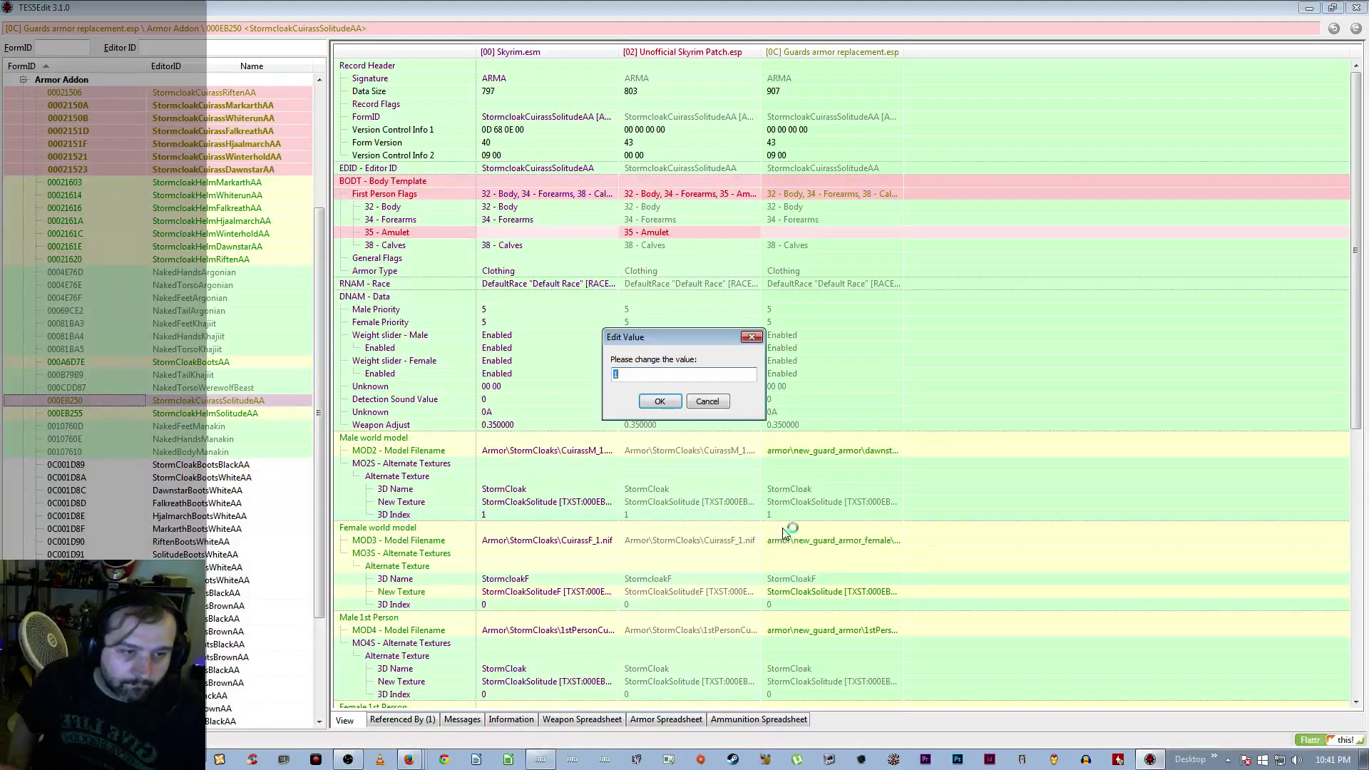
{"action": "type", "text": "0"}
{"action": "key", "text": "Return"}
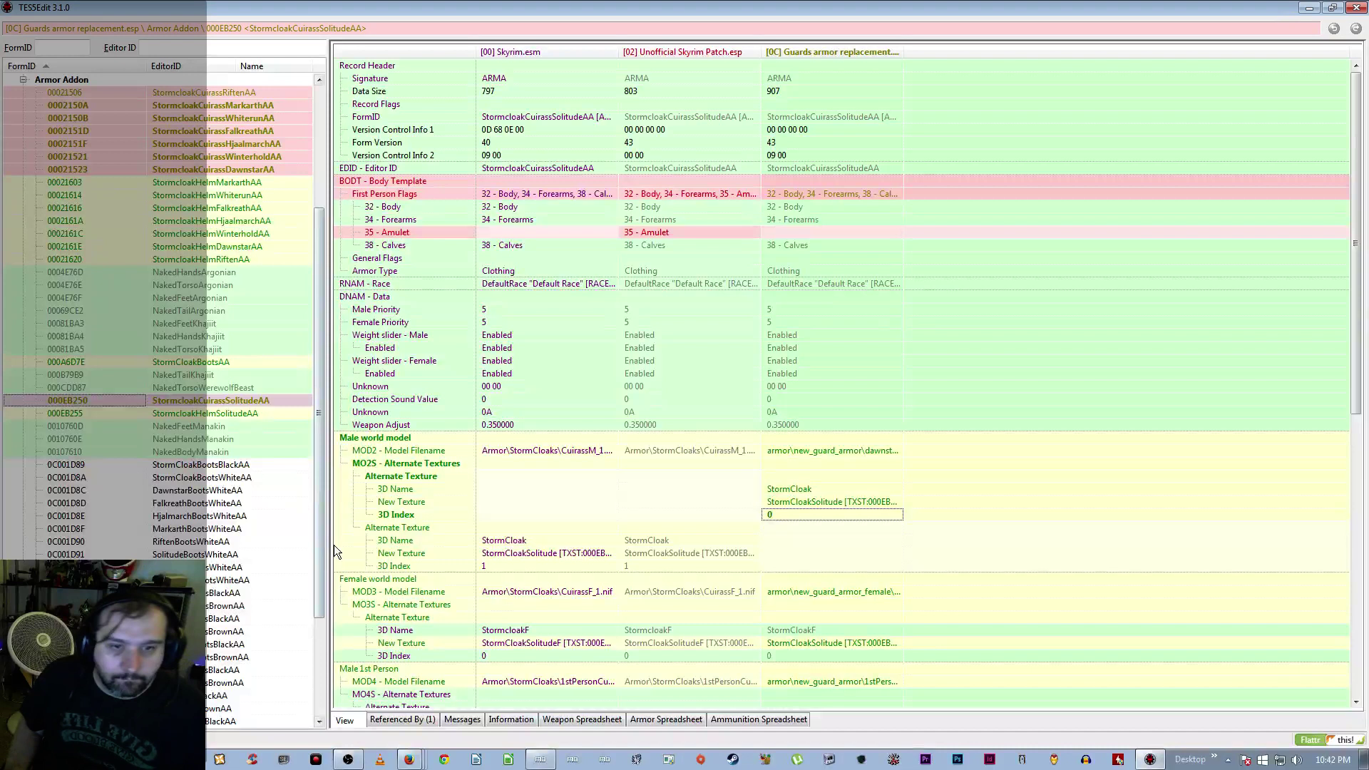
Set the male world model's alternate texture 3D Index to 0 for StormcloakCuirassEastmarchAA in Guards armor replacement.esp
{"action": "scroll", "coordinate": [323, 546], "scroll_direction": "down", "scroll_amount": 4}
{"action": "left_click", "coordinate": [263, 644]}
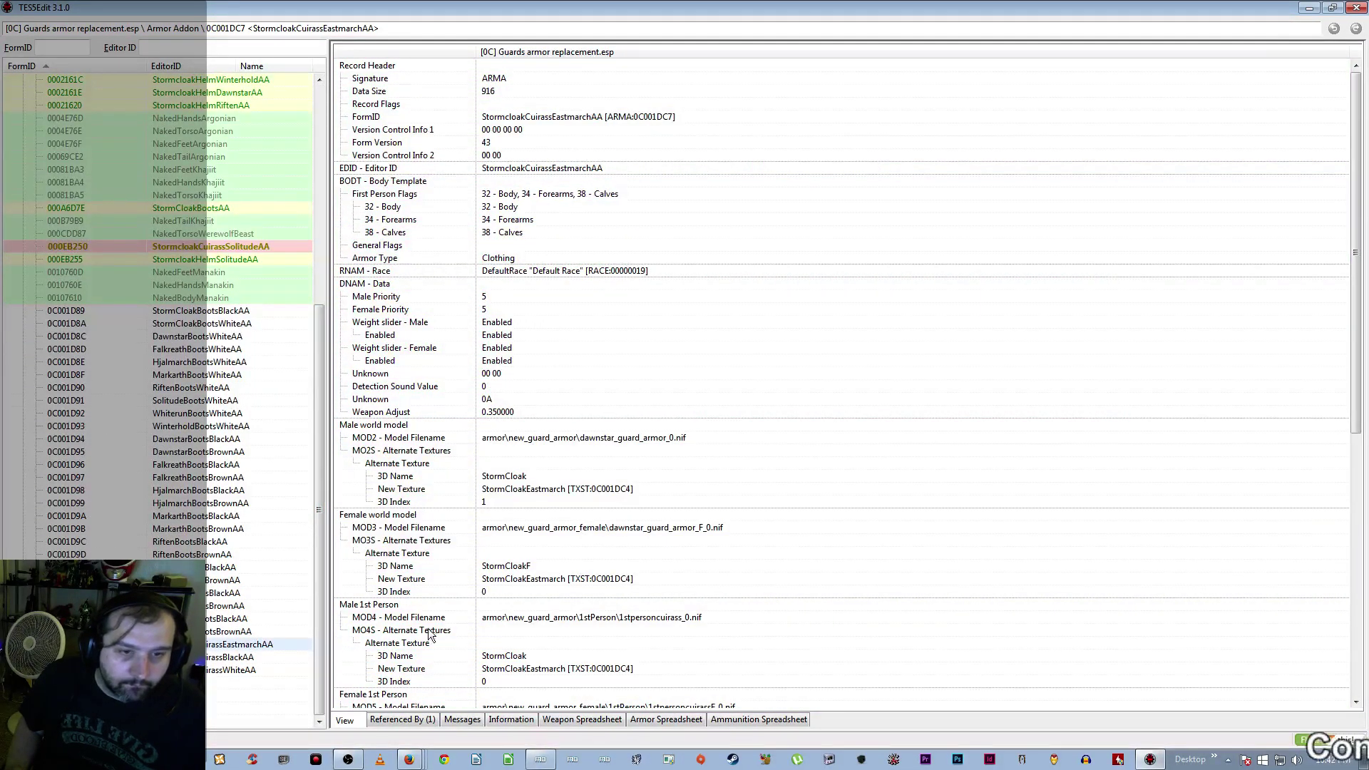
{"action": "left_click", "coordinate": [221, 249]}
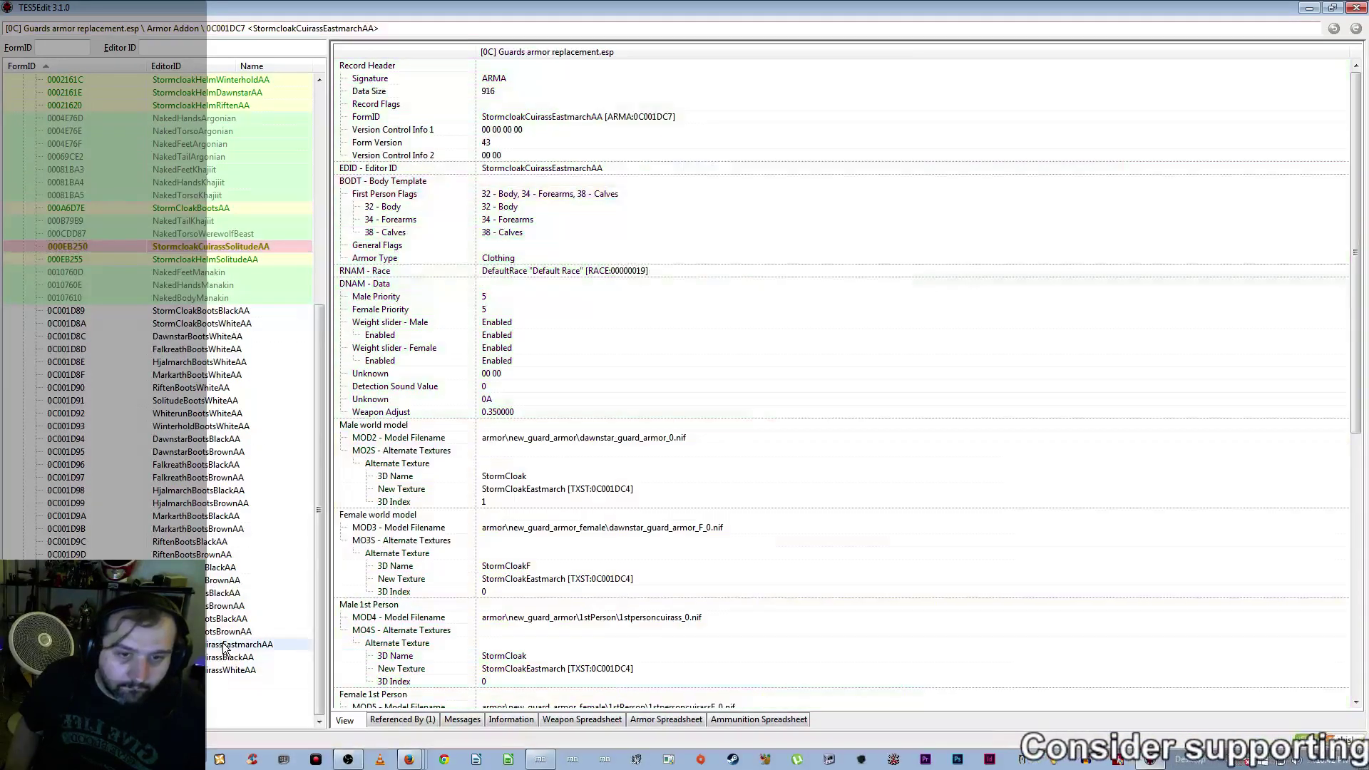
{"action": "right_click", "coordinate": [485, 505]}
{"action": "left_click", "coordinate": [500, 515]}
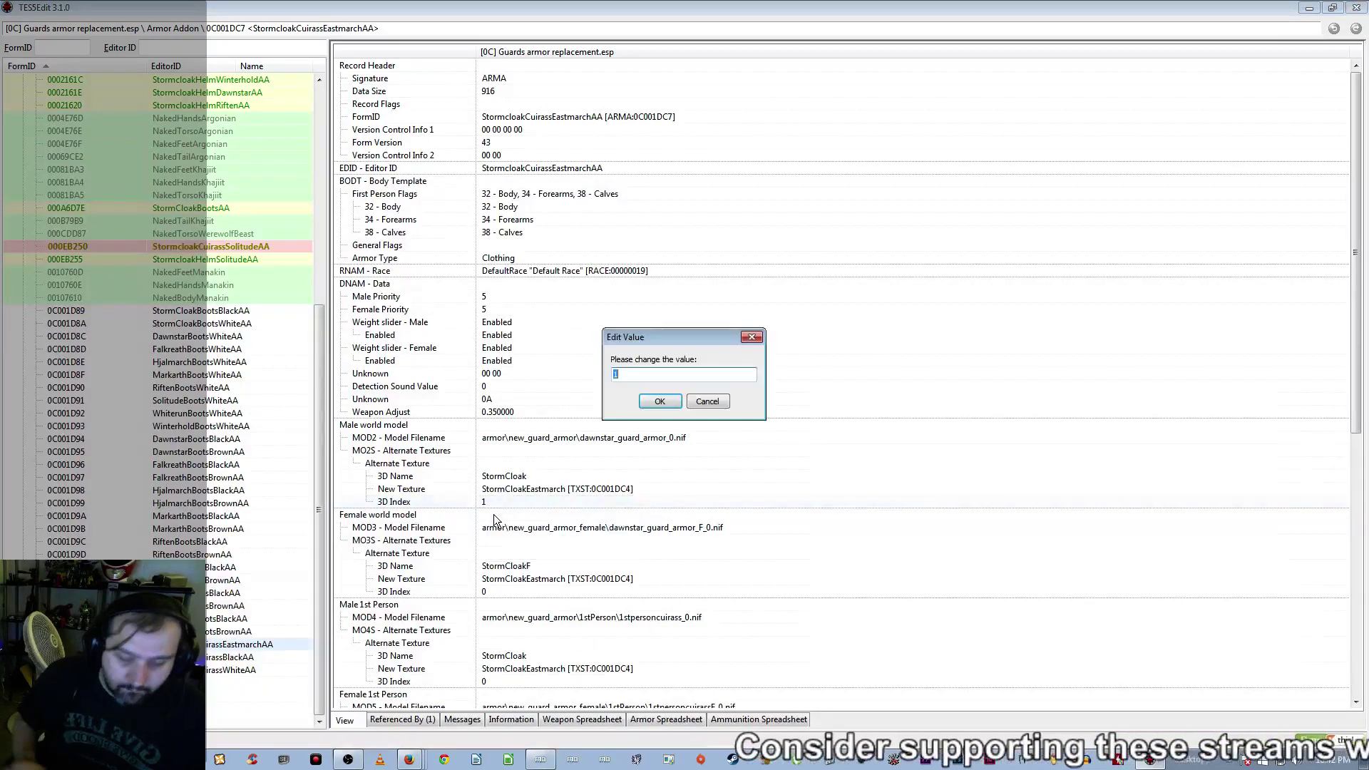
{"action": "type", "text": "0"}
{"action": "key", "text": "Return"}
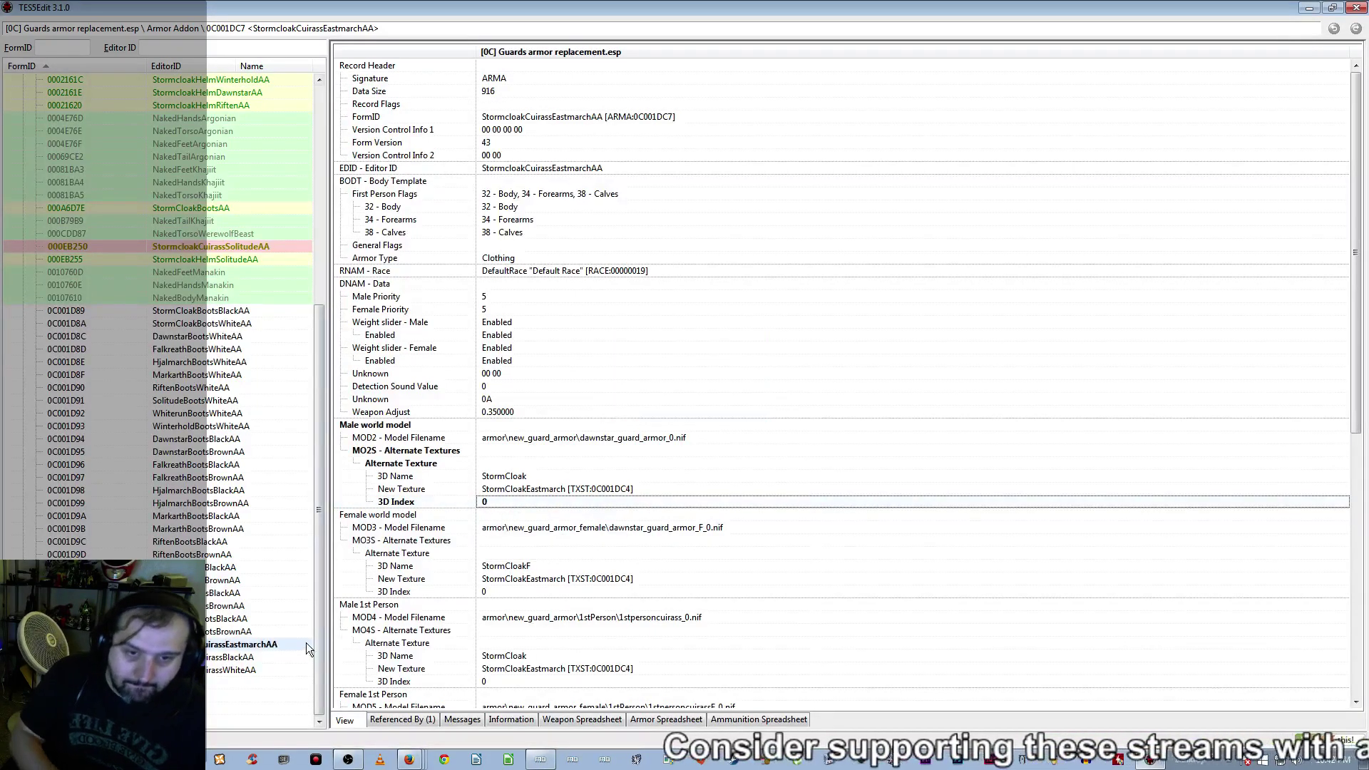
Set the male world model's alternate texture 3D Index to 0 for StormcloakCuirassBlackAA in Guards armor replacement.esp
{"action": "left_click", "coordinate": [234, 656]}
{"action": "right_click", "coordinate": [485, 503]}
{"action": "left_click", "coordinate": [502, 515]}
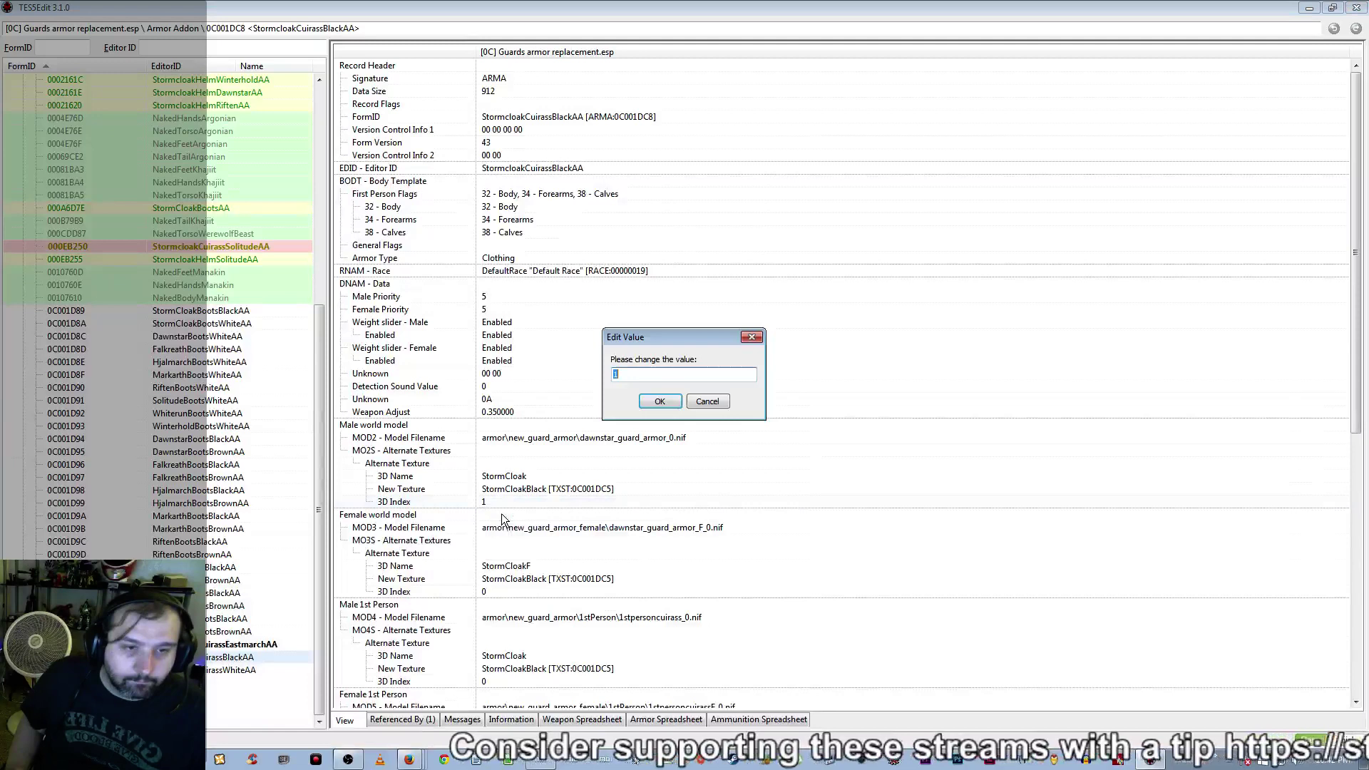
{"action": "type", "text": "0"}
{"action": "key", "text": "Return"}
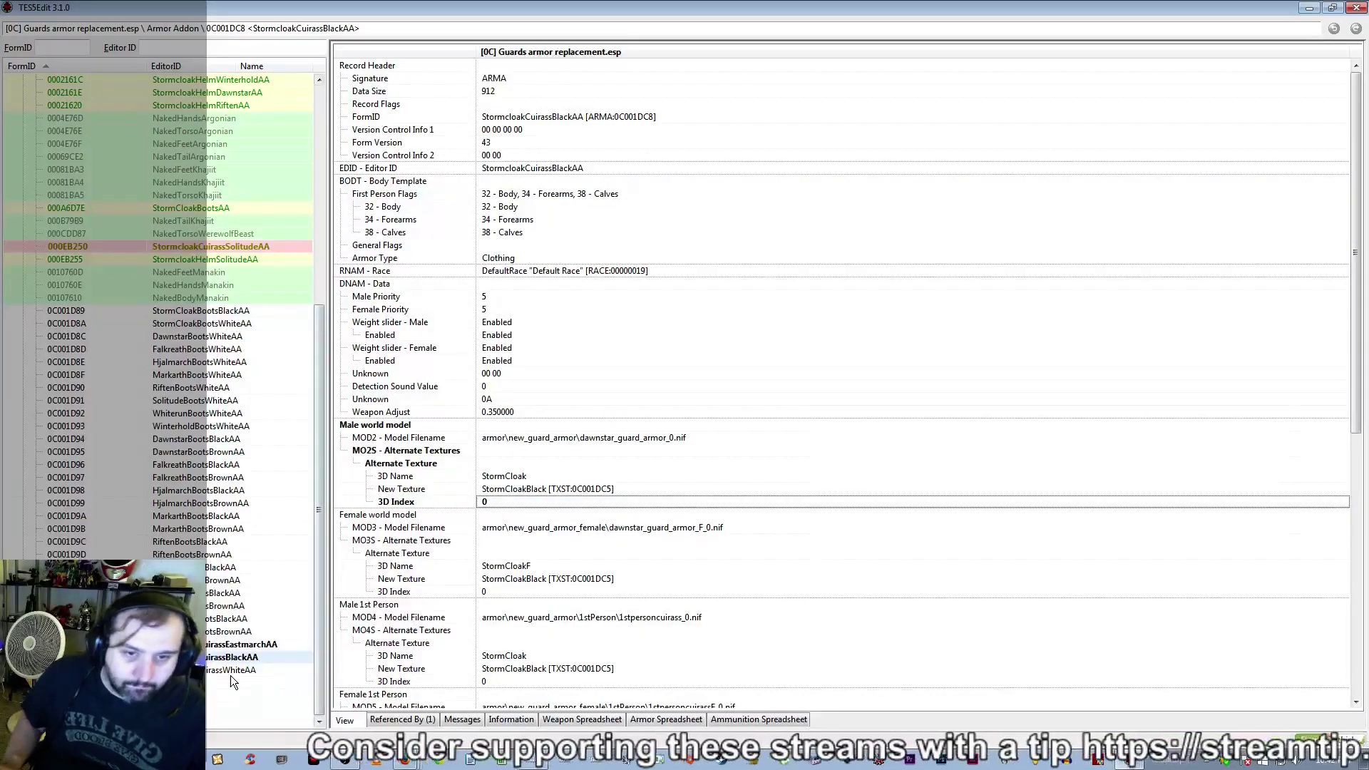
Set the male world model's alternate texture 3D Index to 0 for StormcloakCuirassWhiteAA in Guards armor replacement.esp
{"action": "left_click", "coordinate": [230, 673]}
{"action": "right_click", "coordinate": [489, 502]}
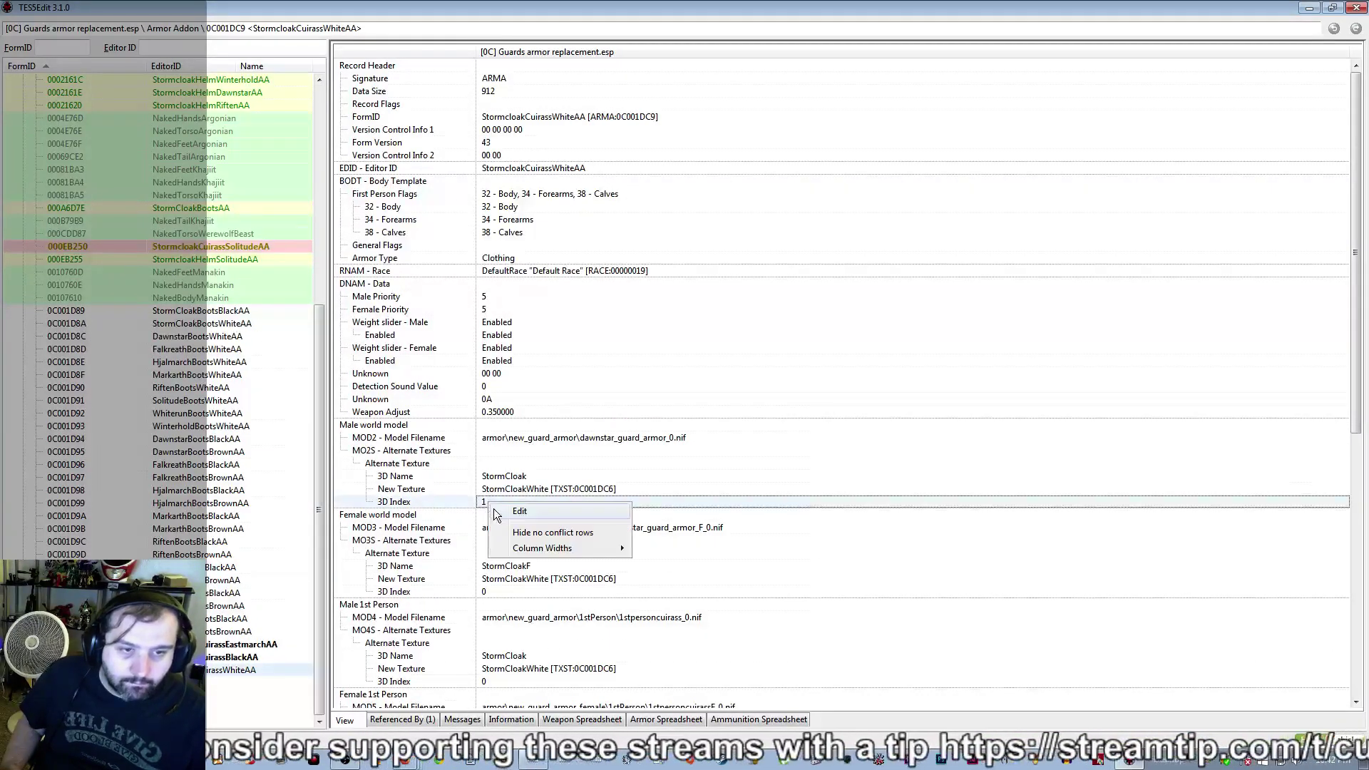
{"action": "left_click", "coordinate": [495, 509]}
{"action": "type", "text": "0"}
{"action": "key", "text": "Return"}
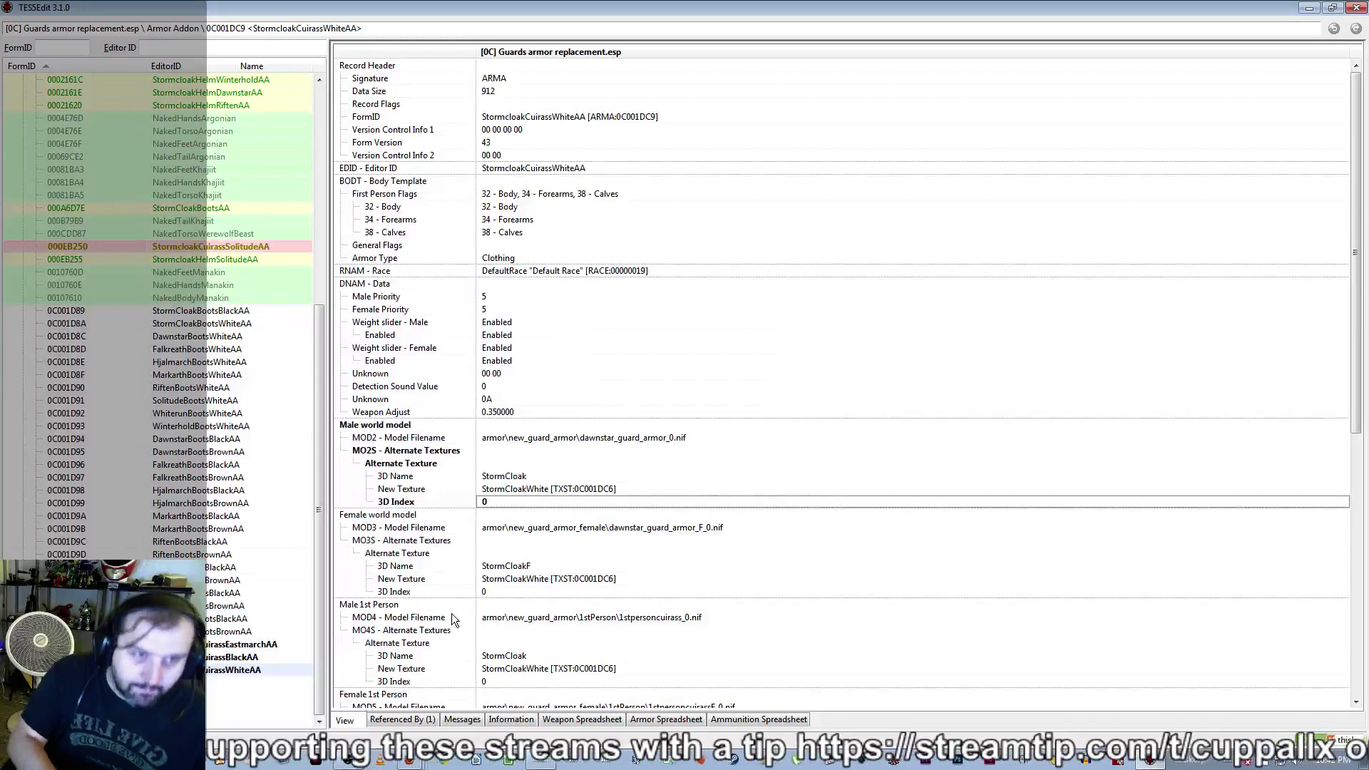
Save the changes to Guards armor replacement.esp
{"action": "left_click", "coordinate": [285, 631]}
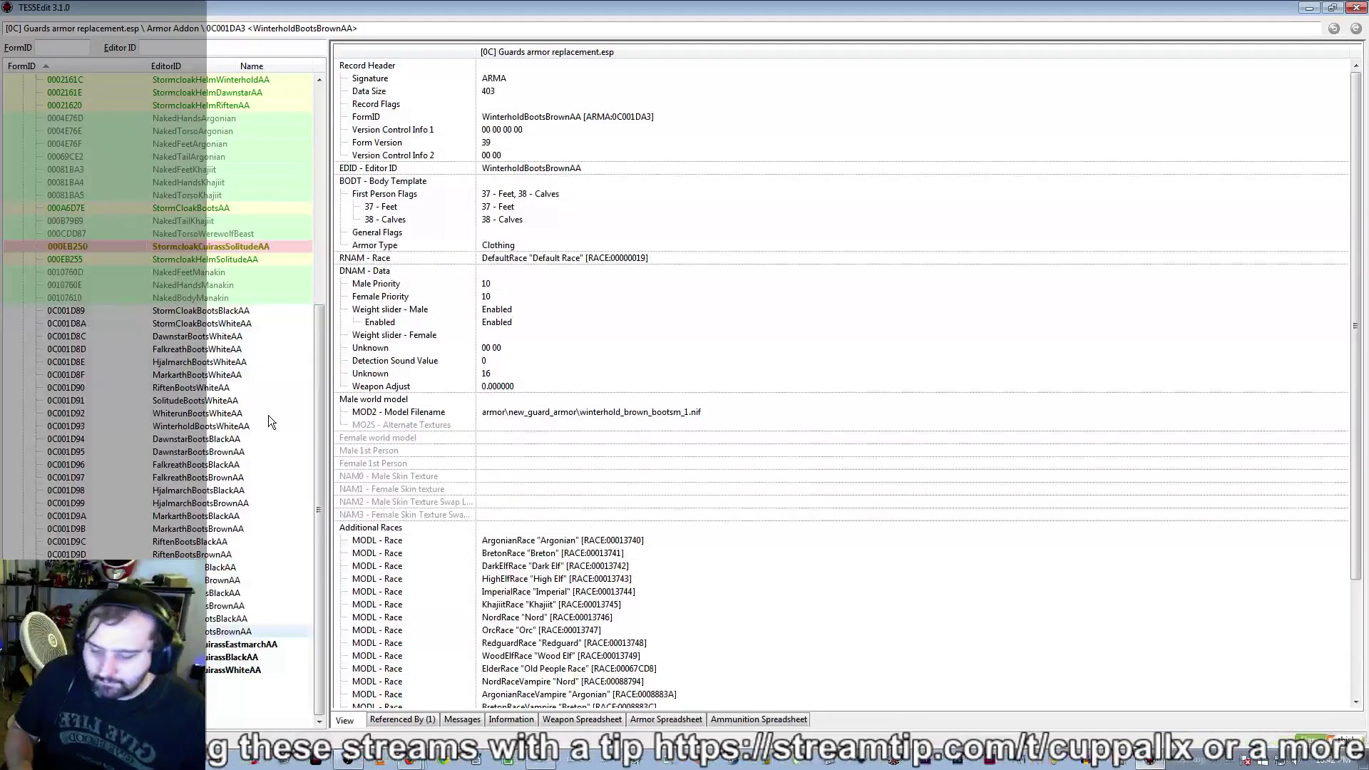
{"action": "key", "text": "ctrl+s"}
{"action": "left_click", "coordinate": [781, 584]}
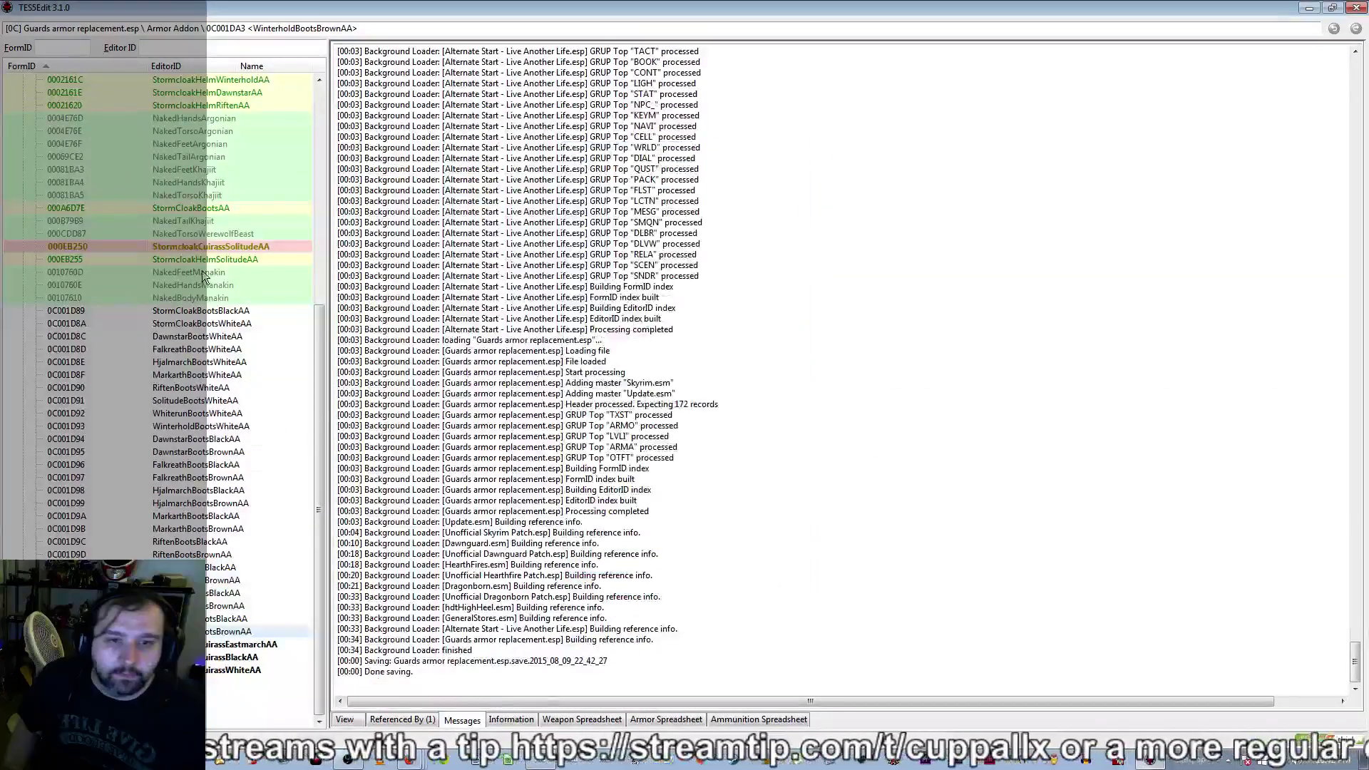
Expand Skyrim.esm and look through its record groups for the one containing the actors
{"action": "scroll", "coordinate": [203, 276], "scroll_direction": "up", "scroll_amount": 10}
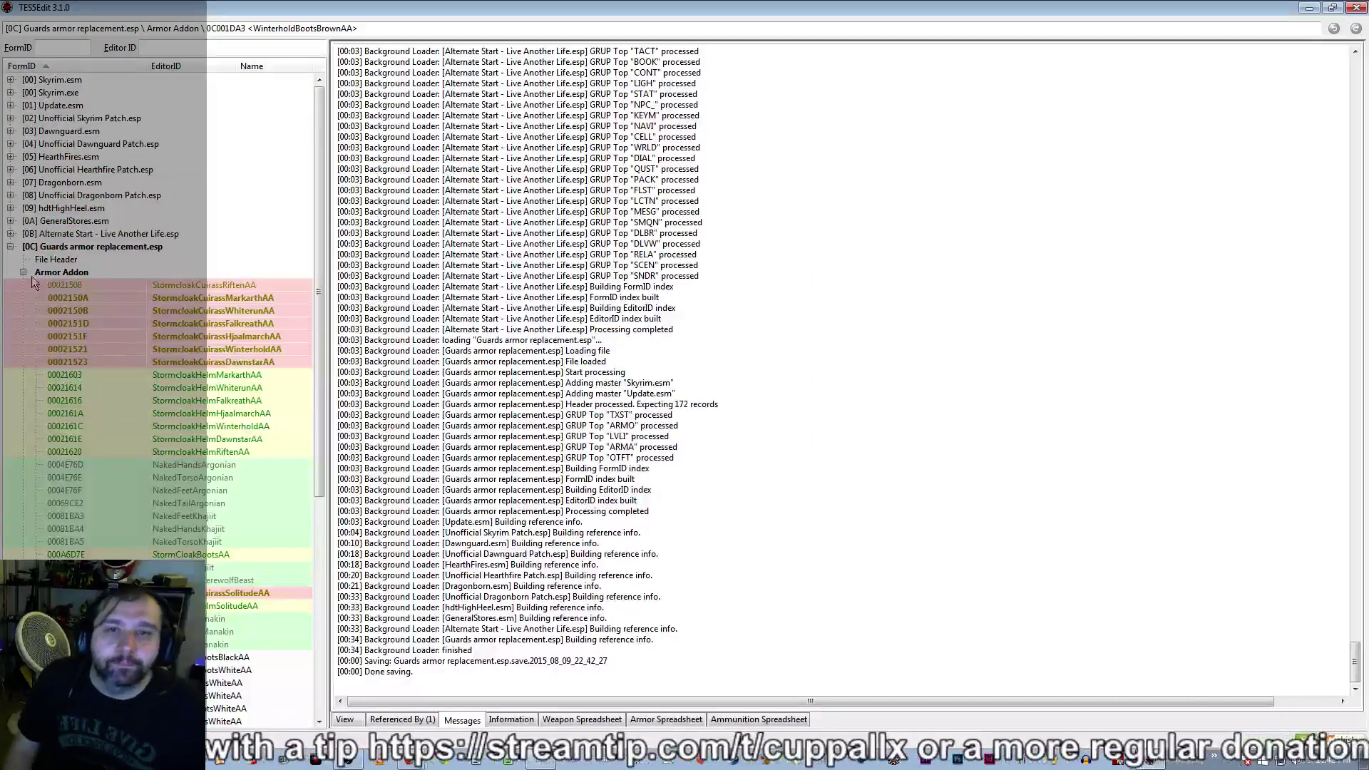
{"action": "left_click", "coordinate": [11, 79]}
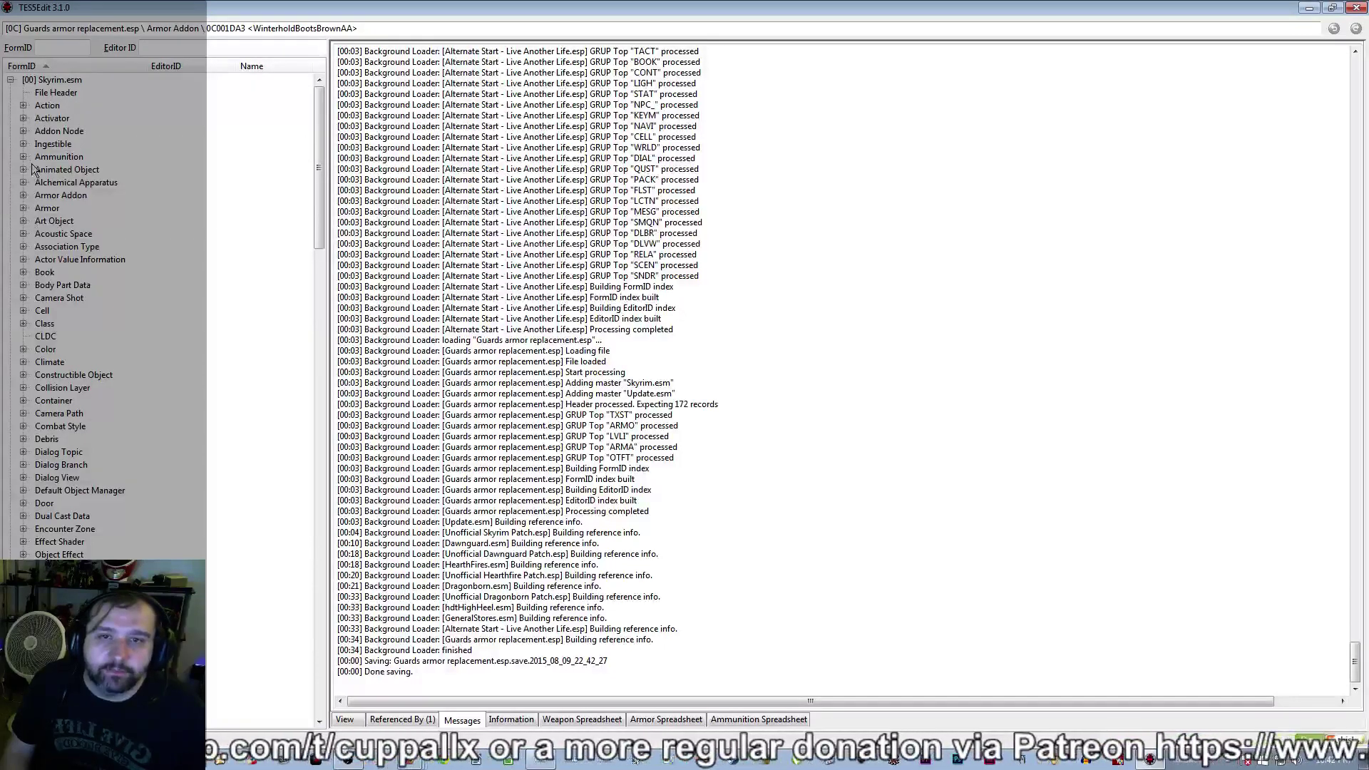
{"action": "scroll", "coordinate": [55, 329], "scroll_direction": "down", "scroll_amount": 4}
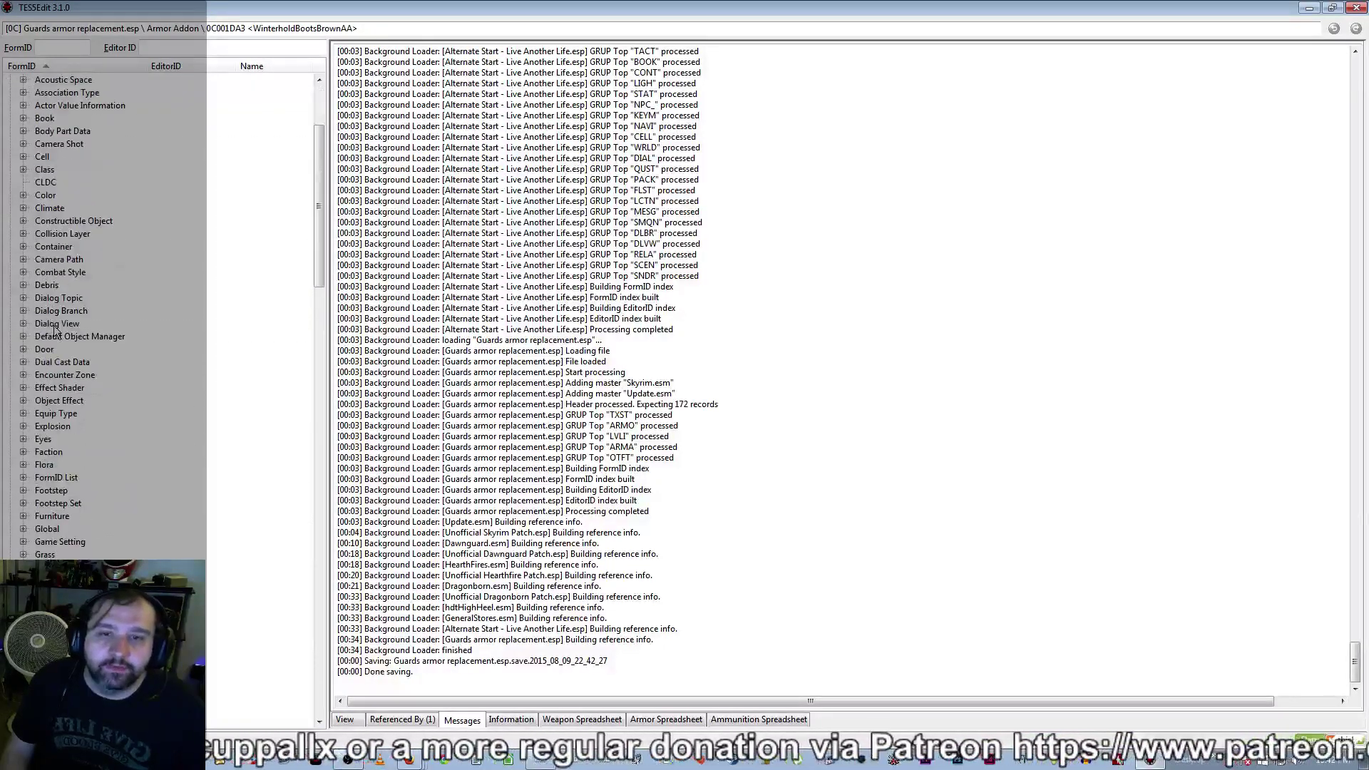
{"action": "scroll", "coordinate": [51, 332], "scroll_direction": "up", "scroll_amount": 4}
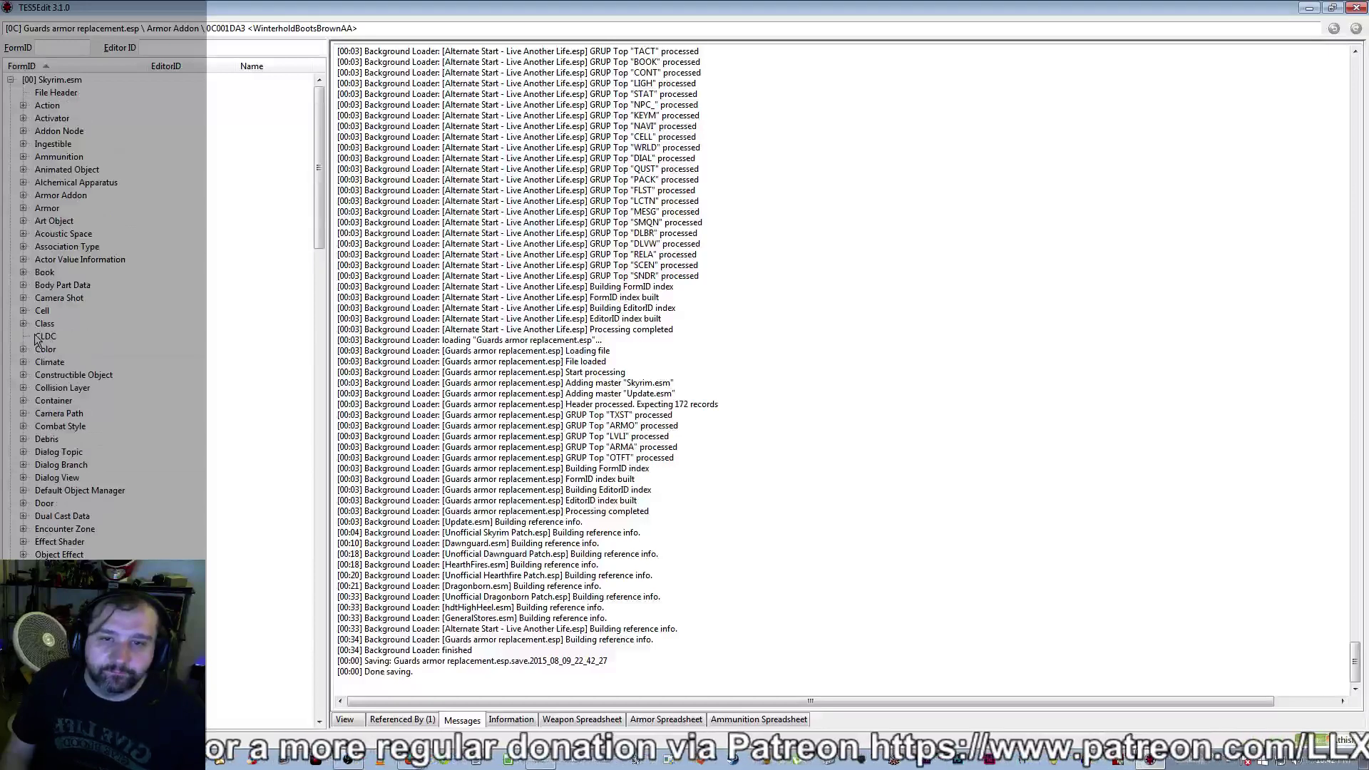
{"action": "scroll", "coordinate": [37, 340], "scroll_direction": "down", "scroll_amount": 10}
{"action": "scroll", "coordinate": [70, 433], "scroll_direction": "down", "scroll_amount": 9}
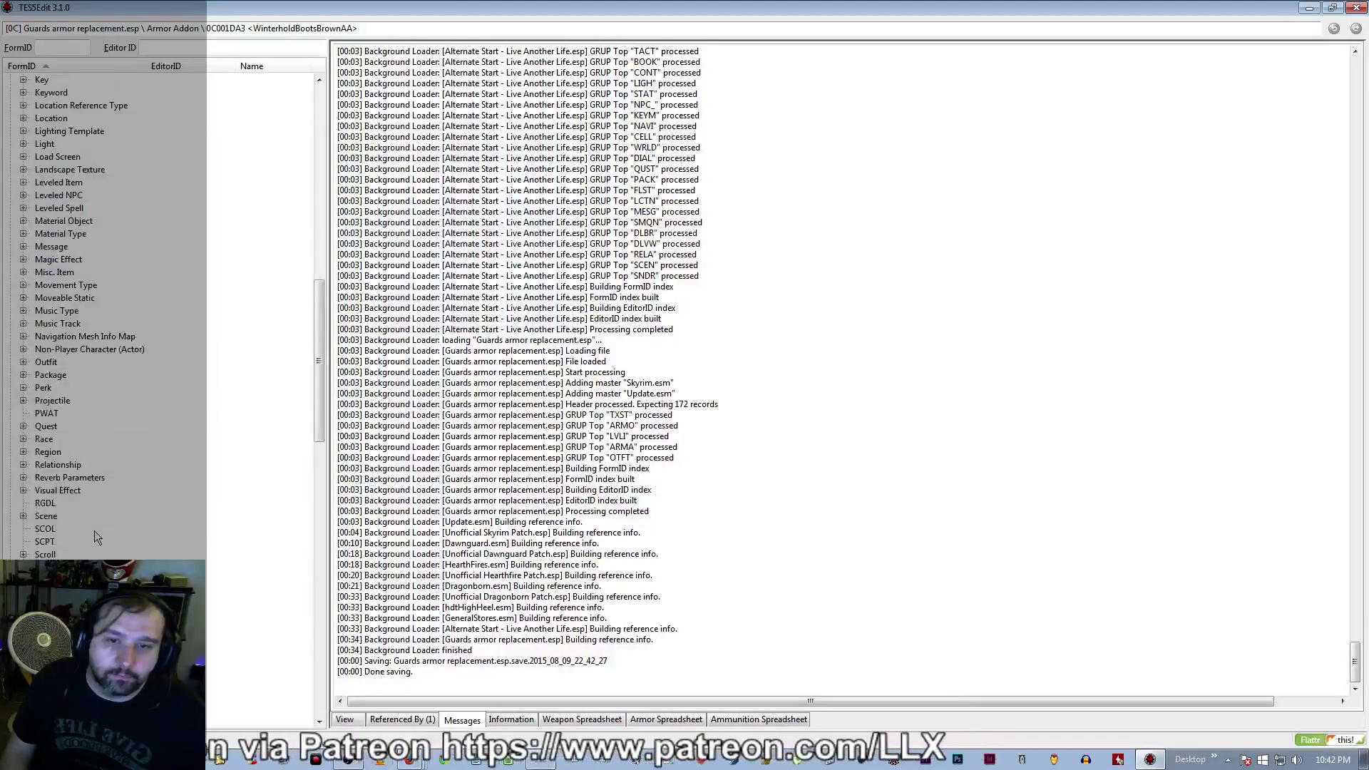
{"action": "scroll", "coordinate": [91, 527], "scroll_direction": "down", "scroll_amount": 5}
{"action": "scroll", "coordinate": [84, 519], "scroll_direction": "up", "scroll_amount": 20}
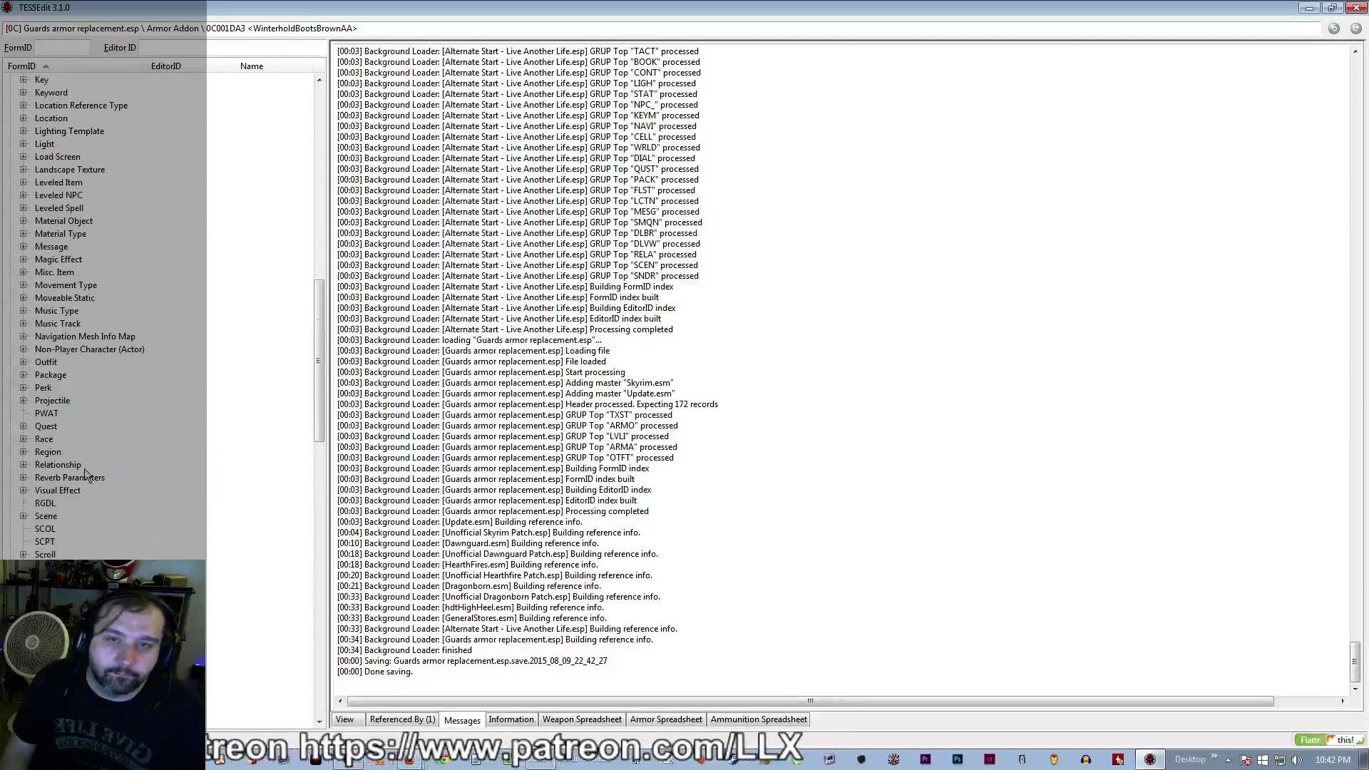
{"action": "scroll", "coordinate": [86, 458], "scroll_direction": "up", "scroll_amount": 3}
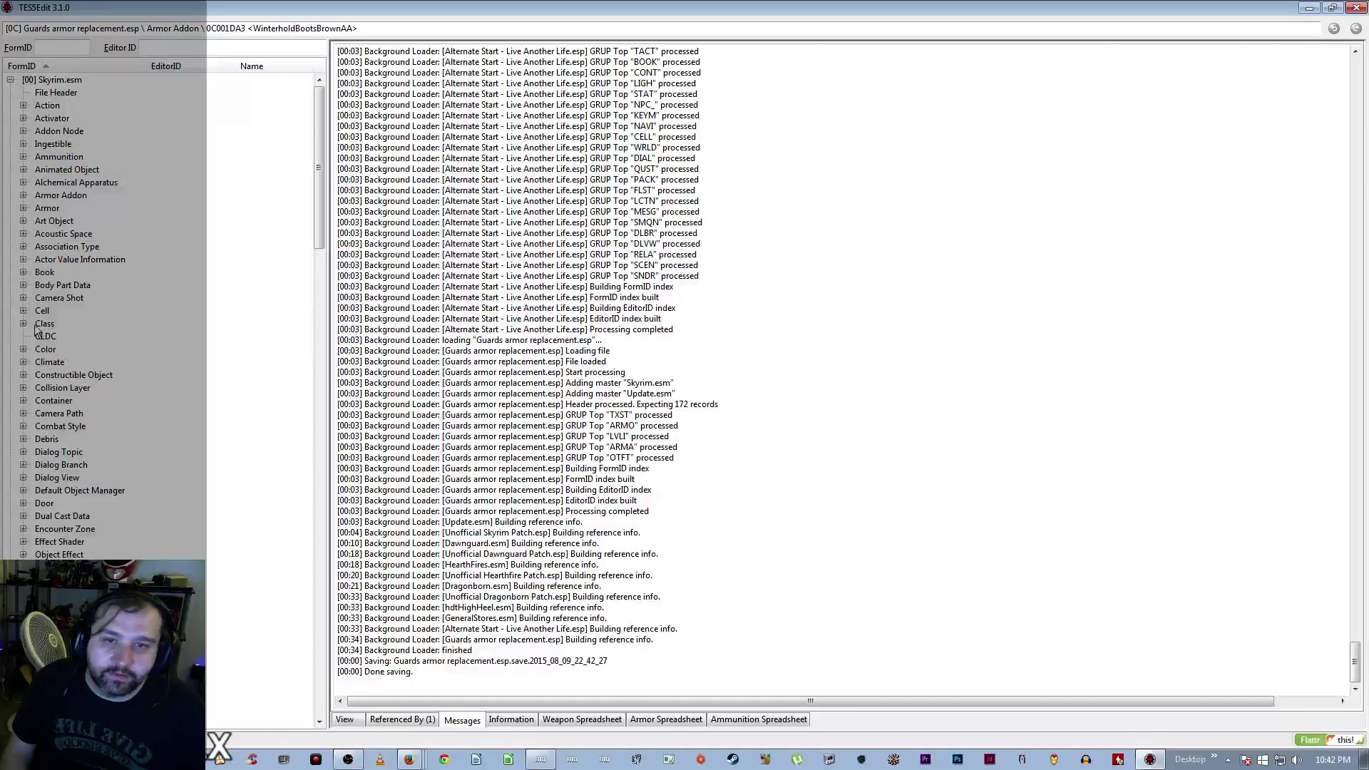
{"action": "left_click", "coordinate": [23, 259]}
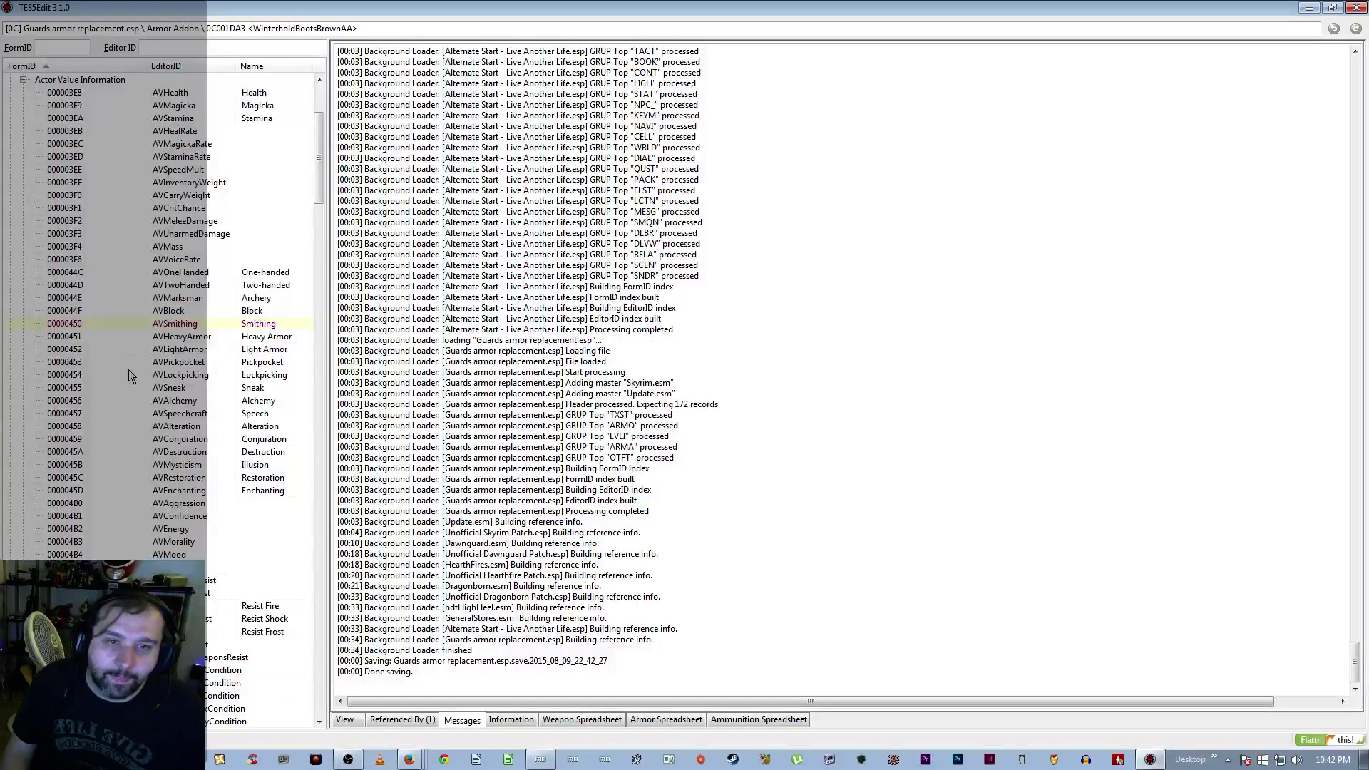
{"action": "scroll", "coordinate": [97, 298], "scroll_direction": "up", "scroll_amount": 5}
{"action": "left_click", "coordinate": [23, 259]}
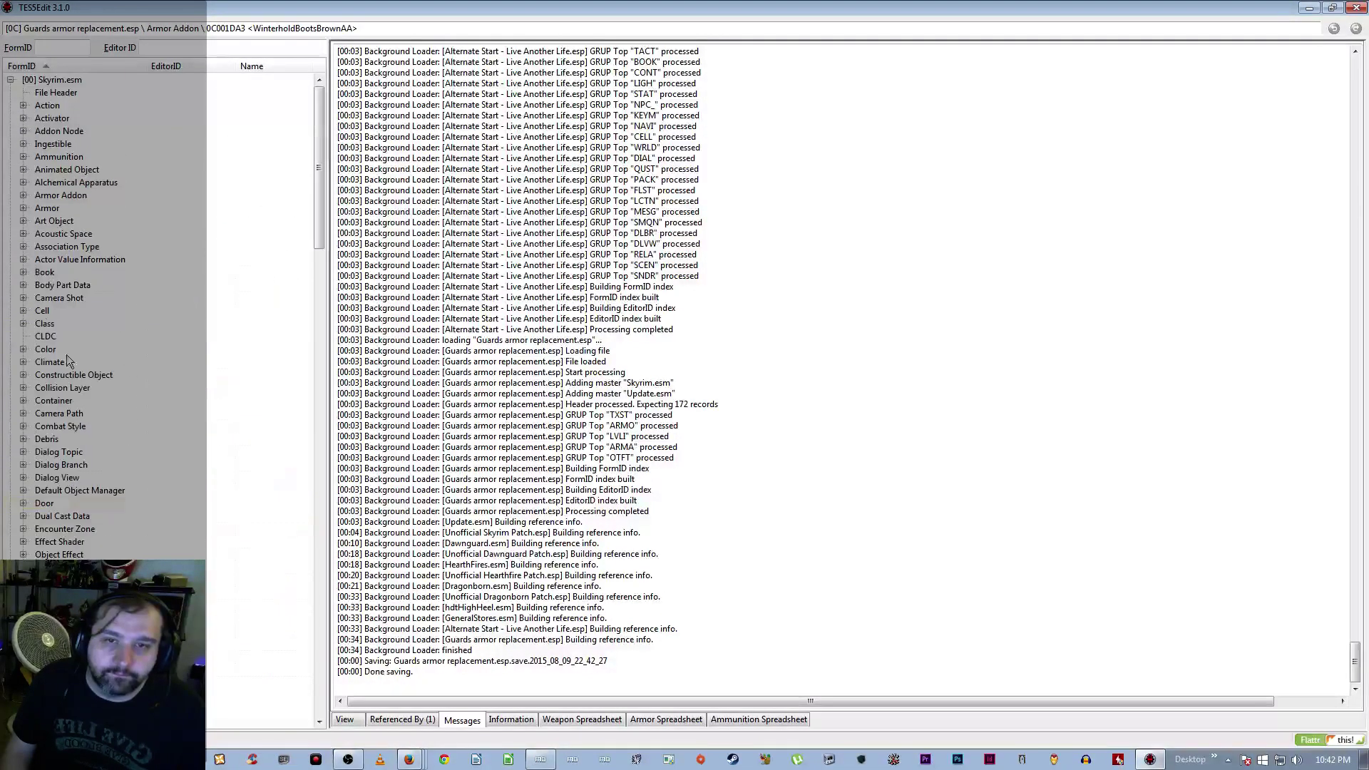
Expand the Non-Player Character (Actor) group of Skyrim.esm and sort the records by EditorID
{"action": "scroll", "coordinate": [117, 438], "scroll_direction": "down", "scroll_amount": 3}
{"action": "scroll", "coordinate": [108, 426], "scroll_direction": "down", "scroll_amount": 10}
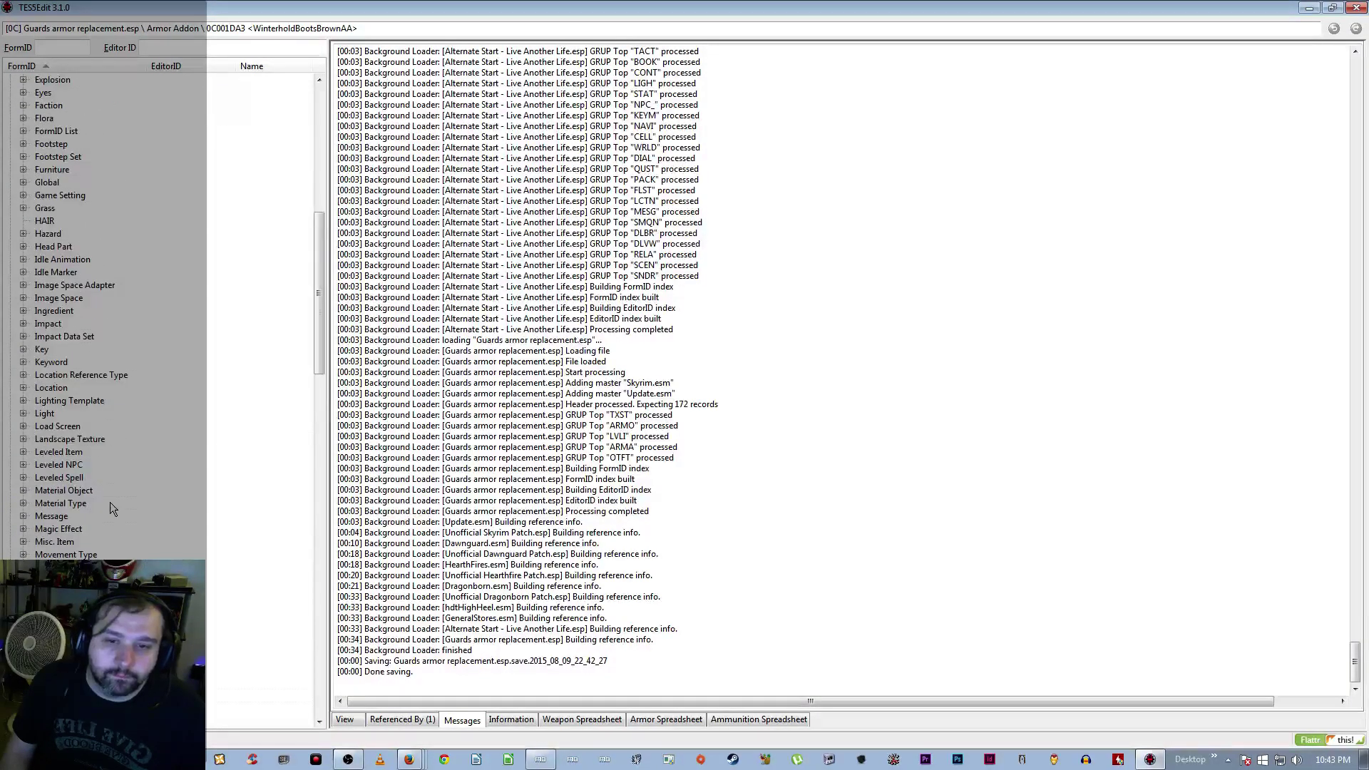
{"action": "scroll", "coordinate": [109, 464], "scroll_direction": "down", "scroll_amount": 4}
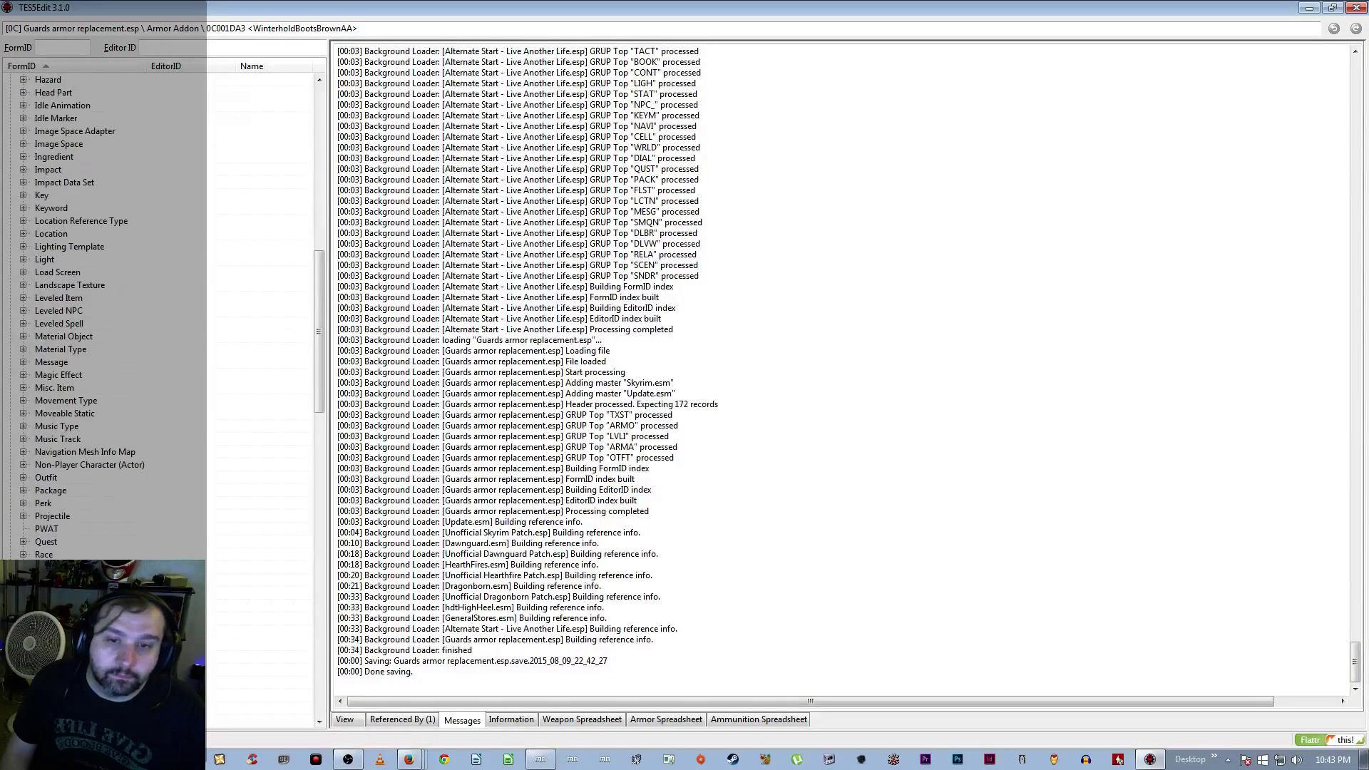
{"action": "left_click", "coordinate": [23, 465]}
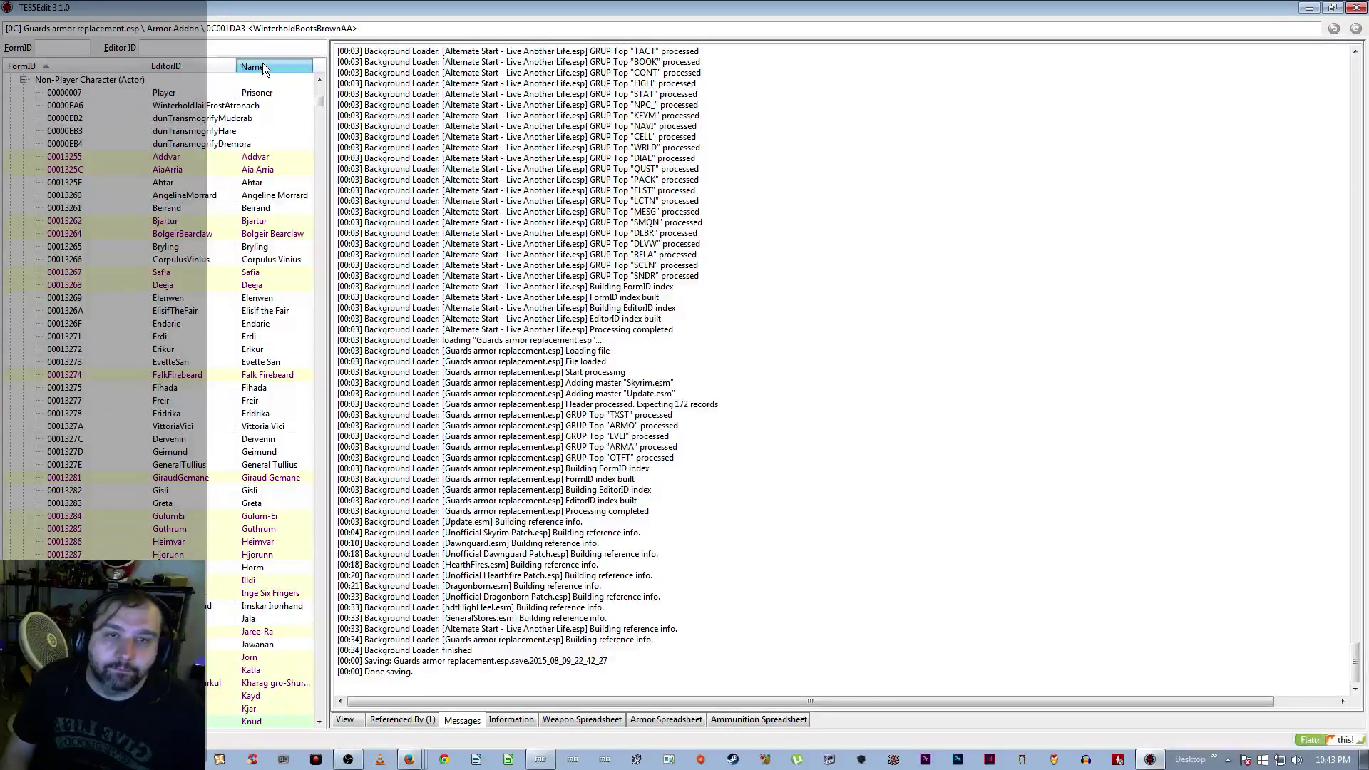
{"action": "left_click", "coordinate": [203, 65]}
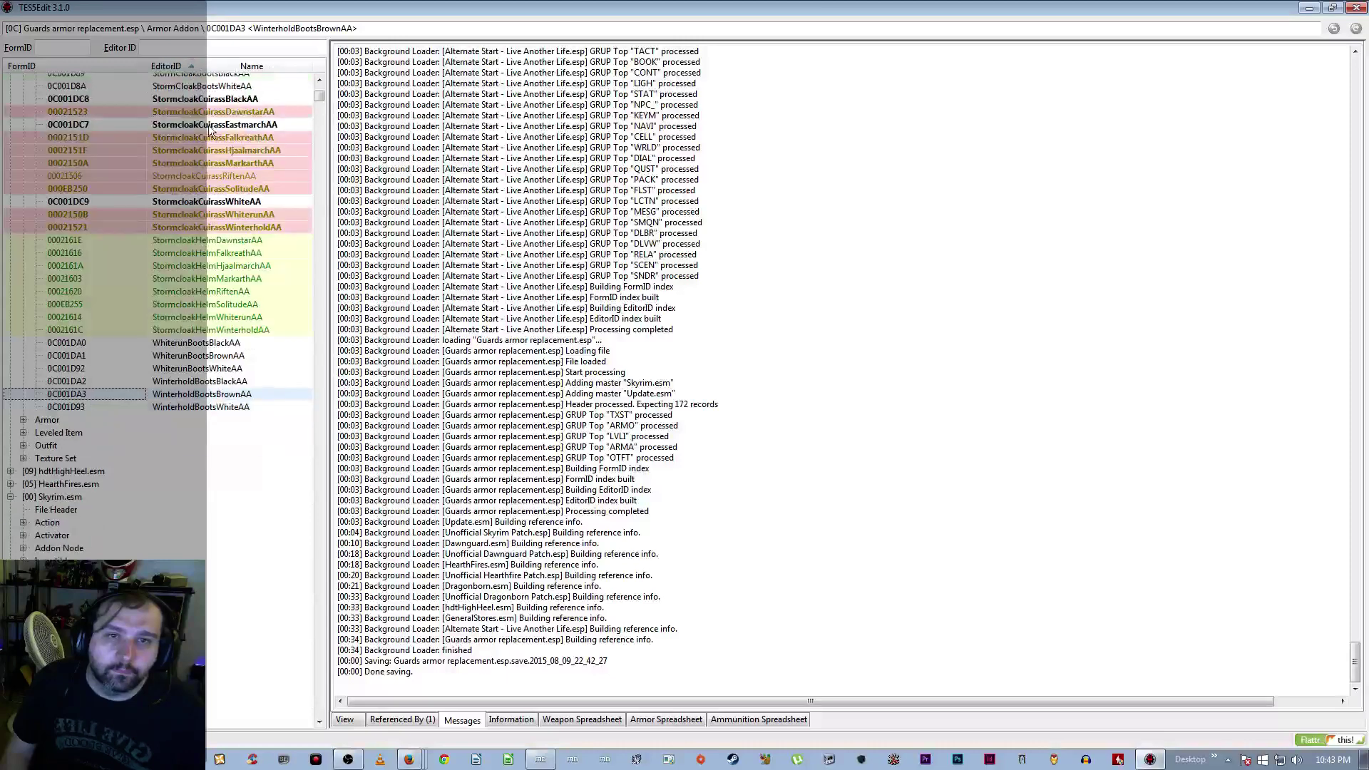
Collapse the Guards armor replacement.esp plugin in the record tree
{"action": "scroll", "coordinate": [211, 265], "scroll_direction": "up", "scroll_amount": 12}
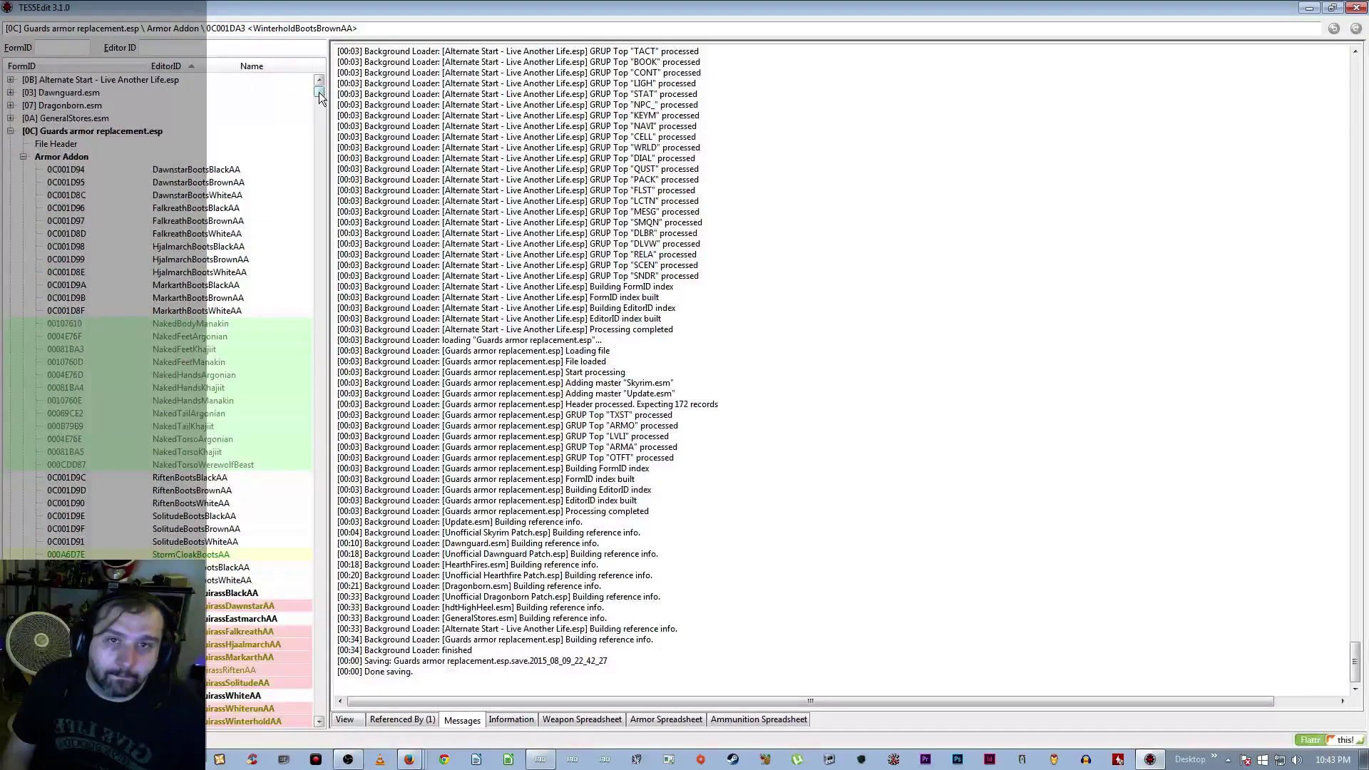
{"action": "mouse_move", "coordinate": [319, 92]}
{"action": "left_mouse_down"}
{"action": "mouse_move", "coordinate": [319, 299]}
{"action": "mouse_move", "coordinate": [319, 92]}
{"action": "left_mouse_up"}
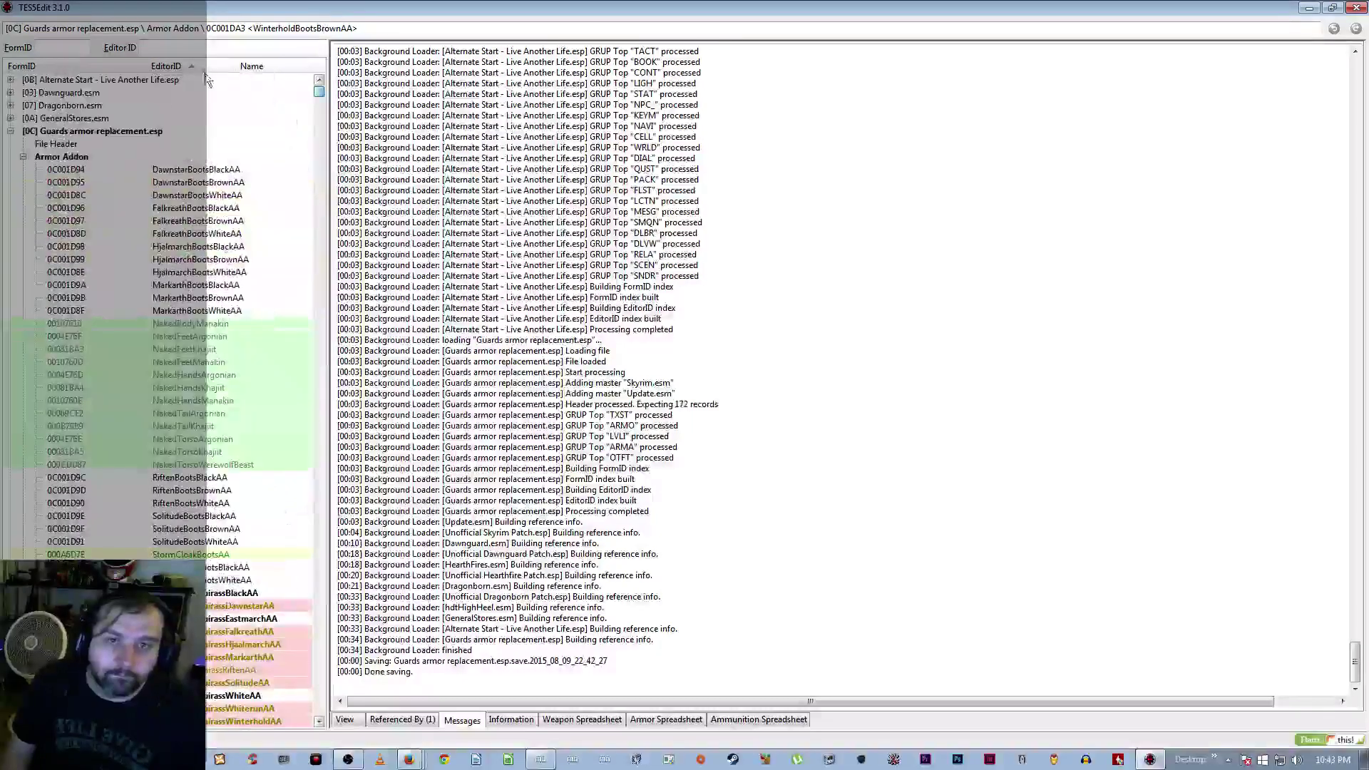
{"action": "left_click", "coordinate": [10, 131]}
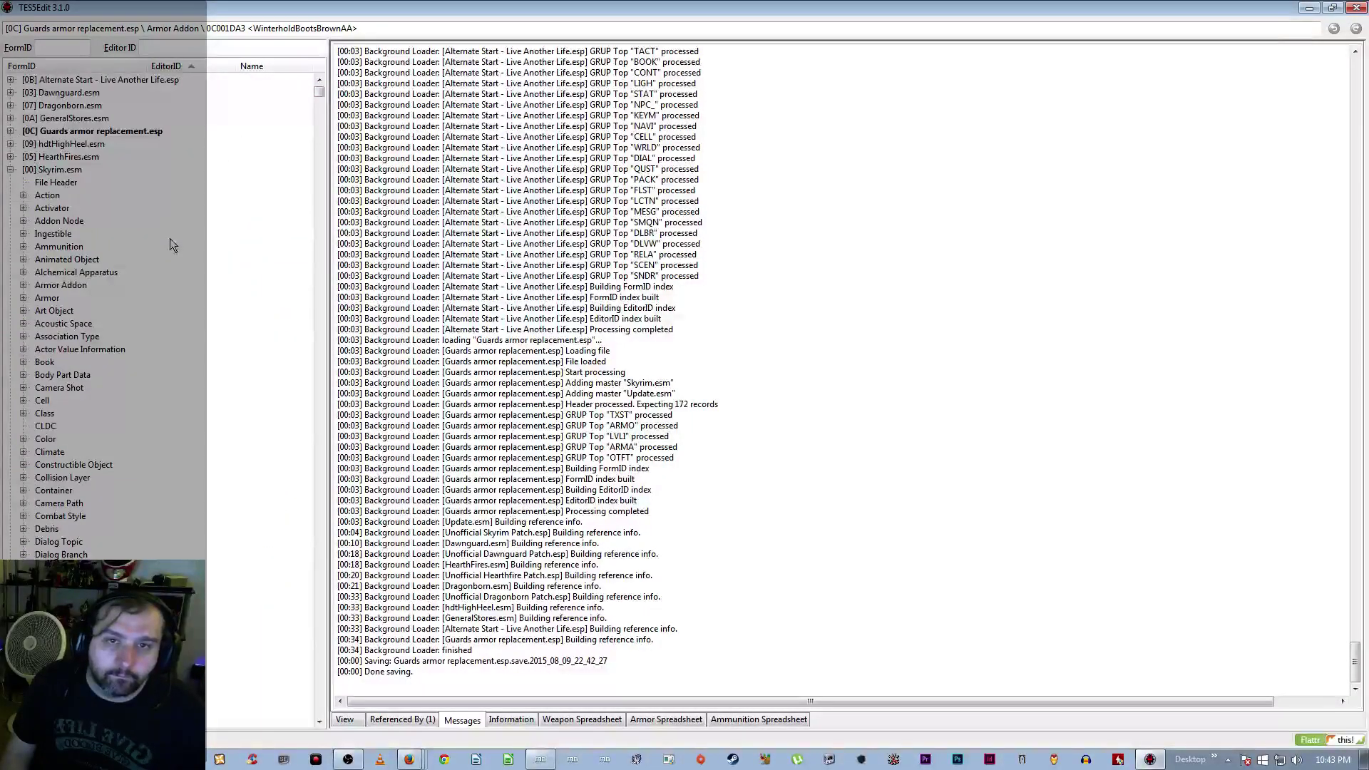
Find the Guard records among Skyrim.esm's non-player characters and widen the record tree to make their names readable
{"action": "scroll", "coordinate": [230, 328], "scroll_direction": "down", "scroll_amount": 20}
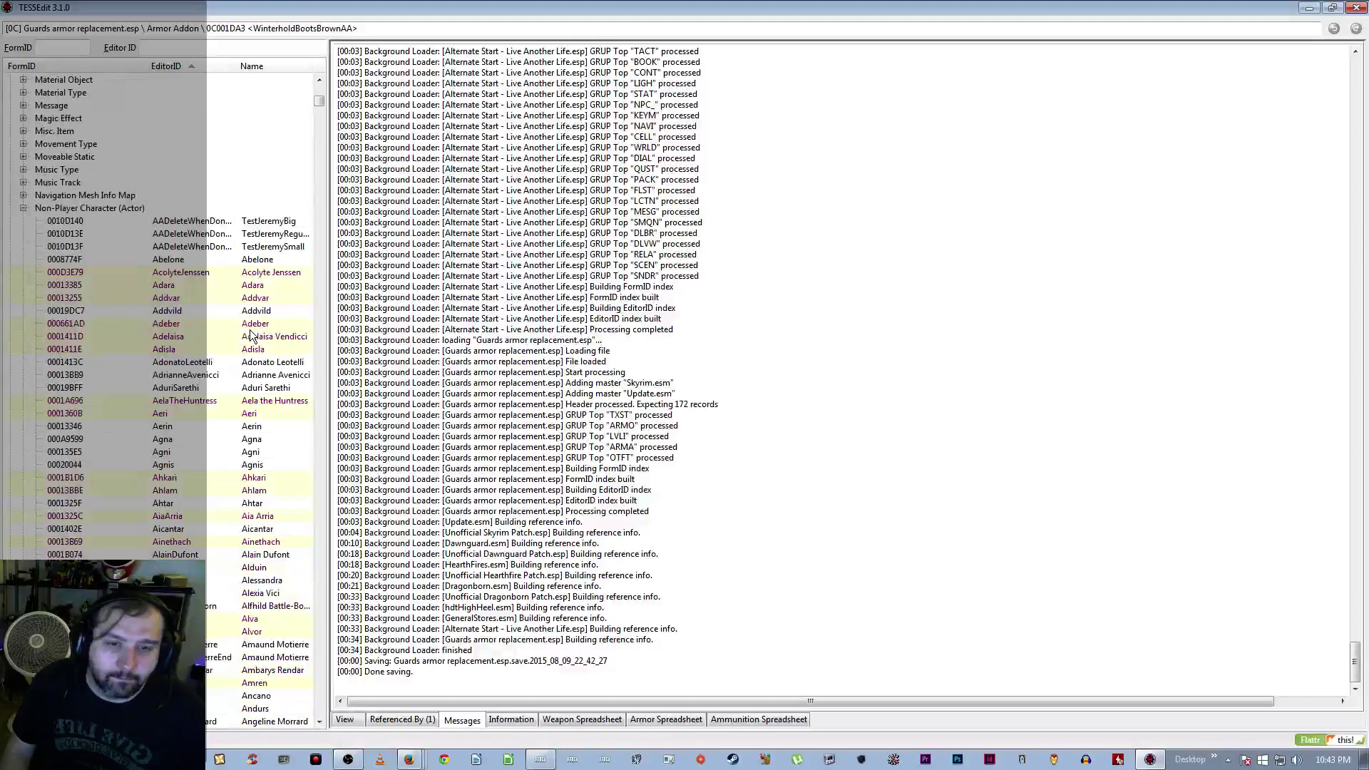
{"action": "scroll", "coordinate": [250, 332], "scroll_direction": "down", "scroll_amount": 20}
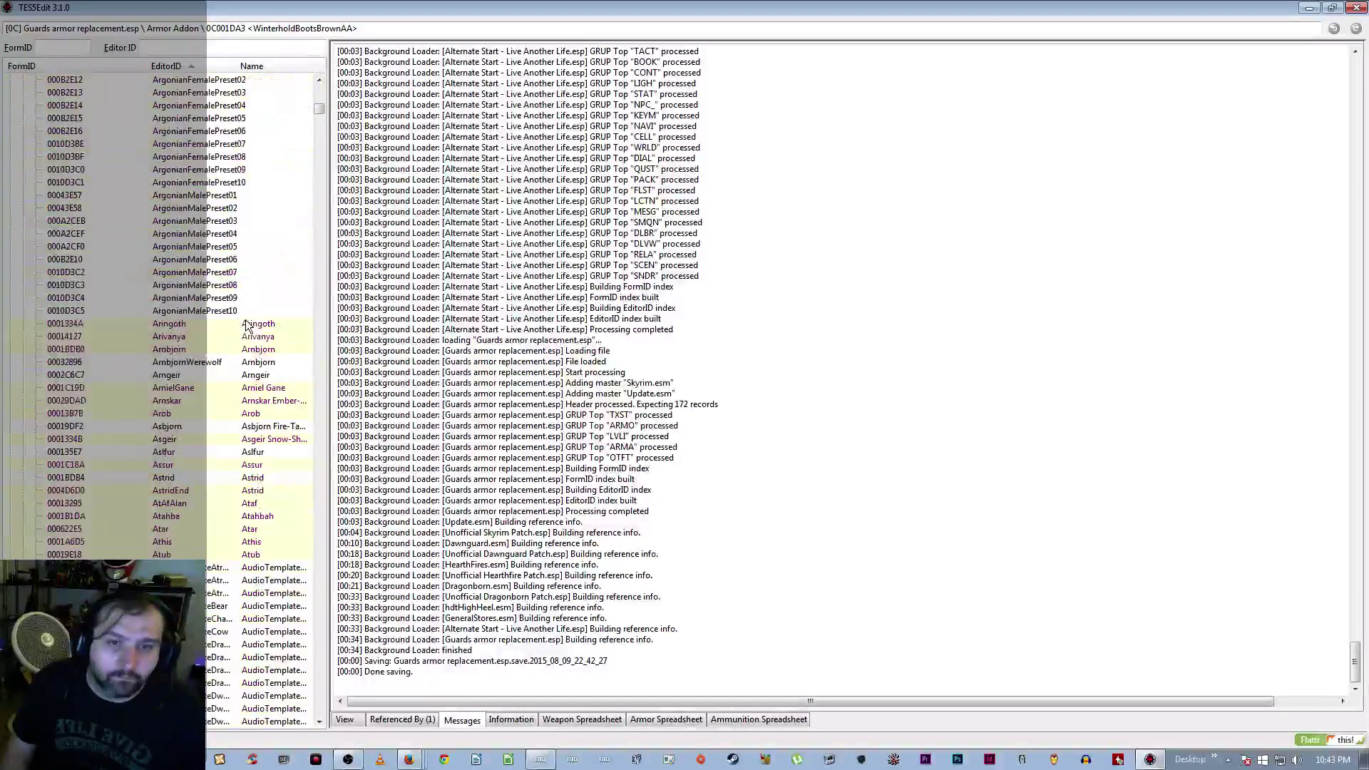
{"action": "scroll", "coordinate": [247, 317], "scroll_direction": "down", "scroll_amount": 8}
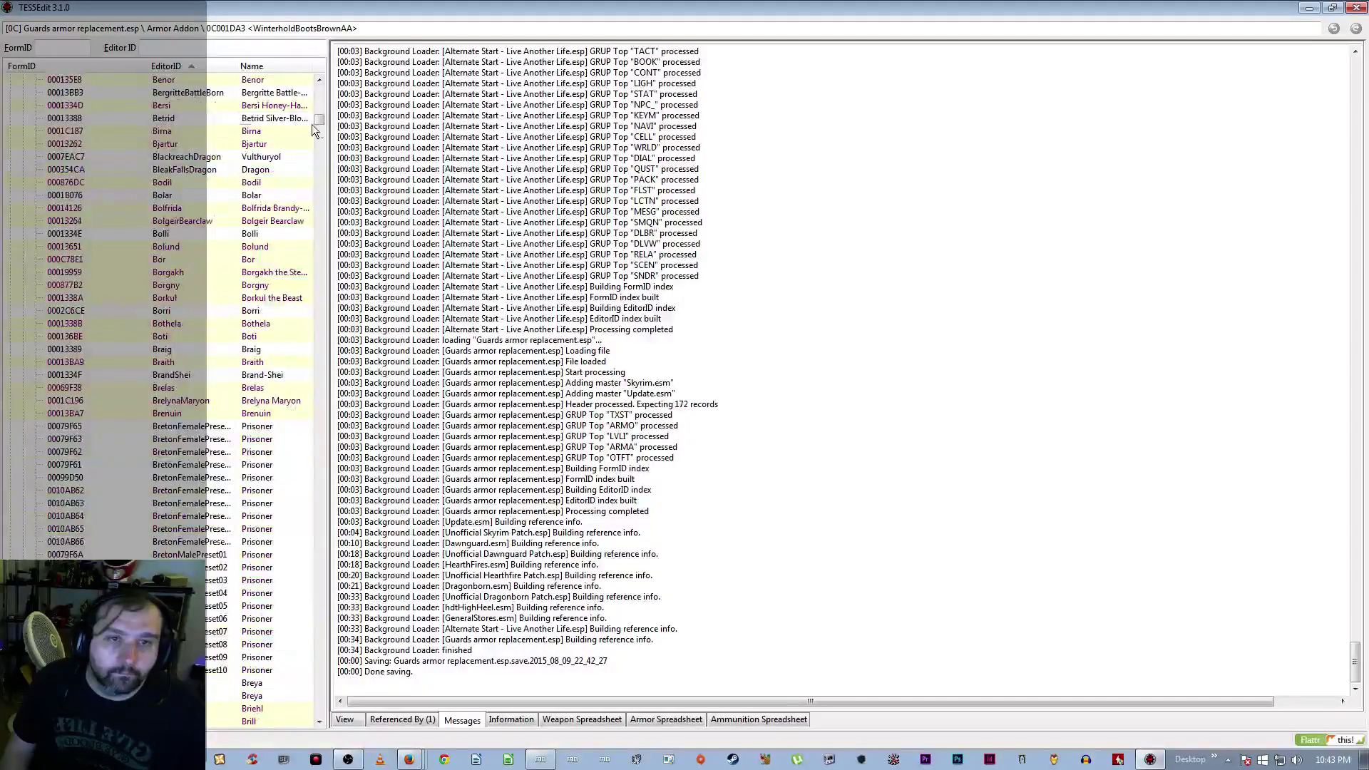
{"action": "left_click_drag", "start_coordinate": [318, 121], "coordinate": [323, 482]}
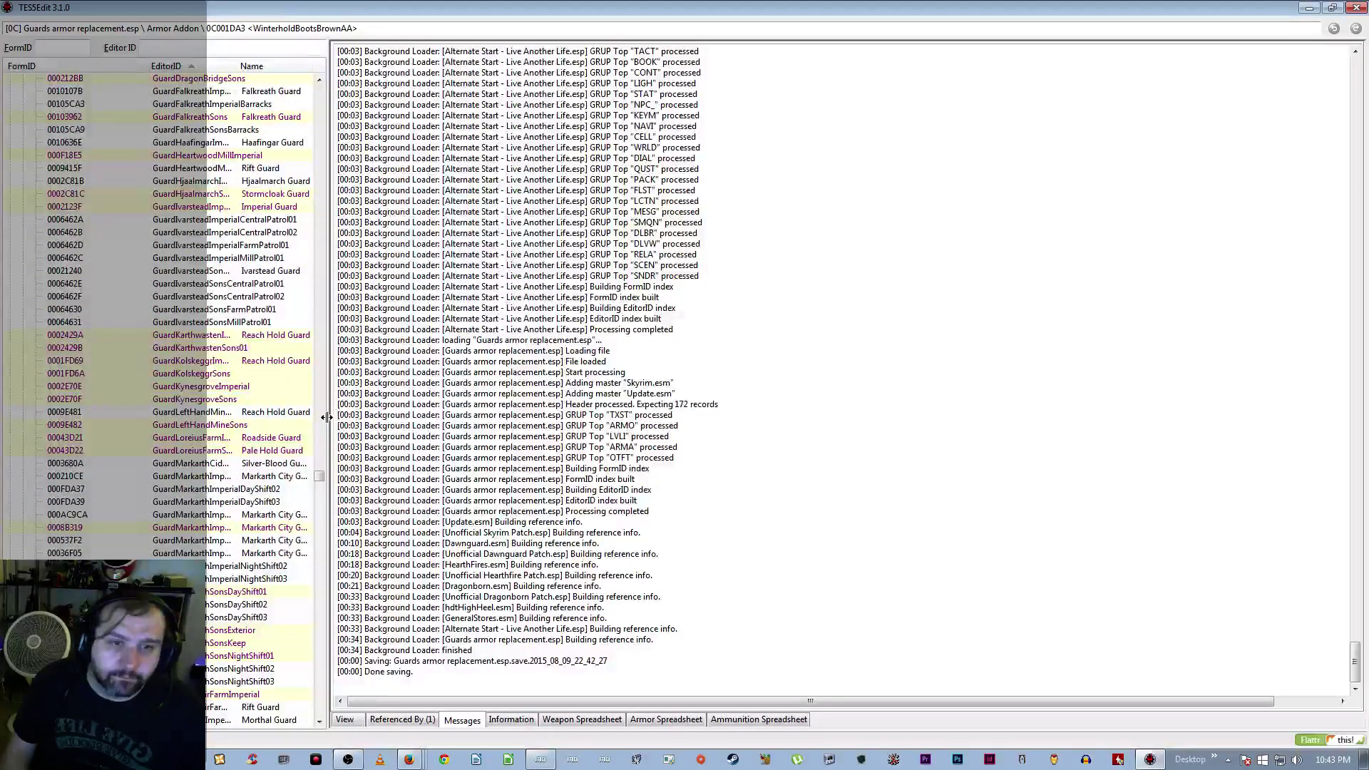
{"action": "left_click_drag", "start_coordinate": [326, 418], "coordinate": [518, 417]}
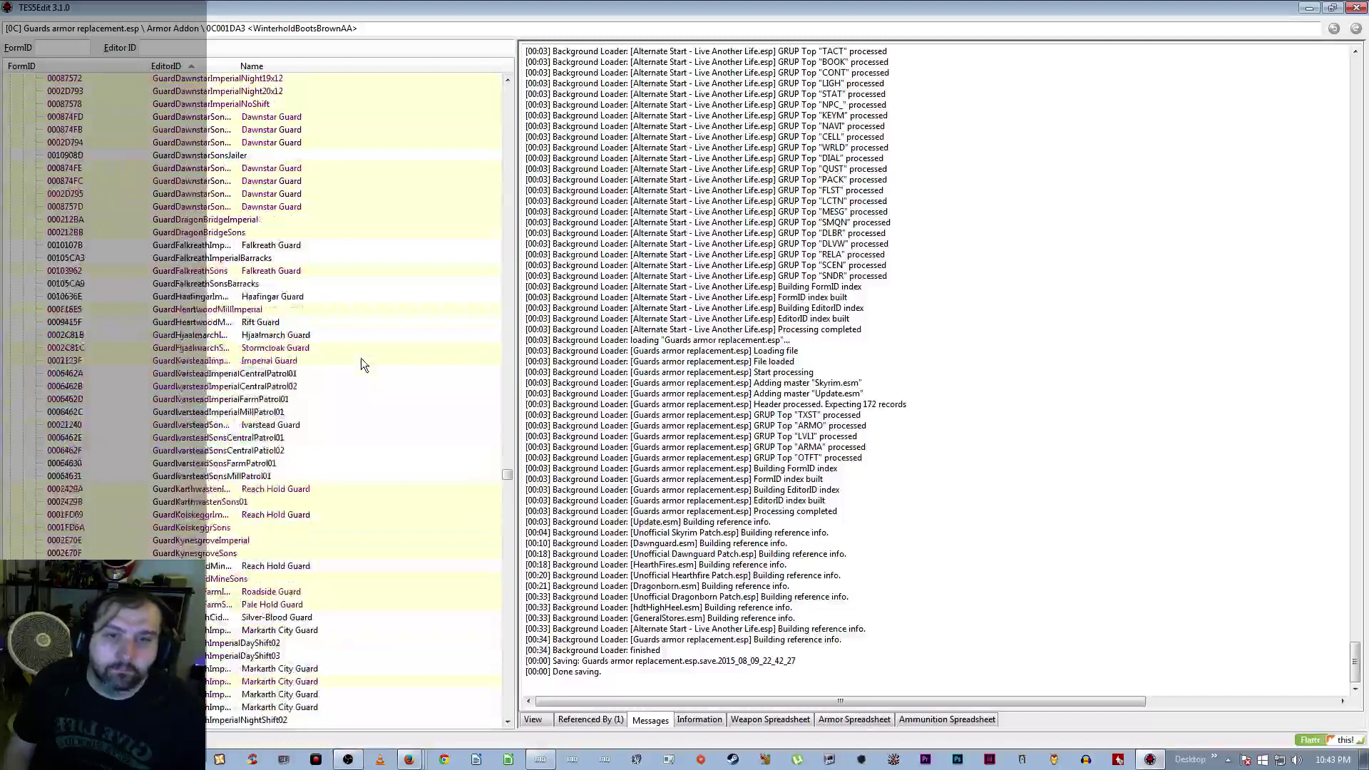
{"action": "scroll", "coordinate": [361, 364], "scroll_direction": "up", "scroll_amount": 7}
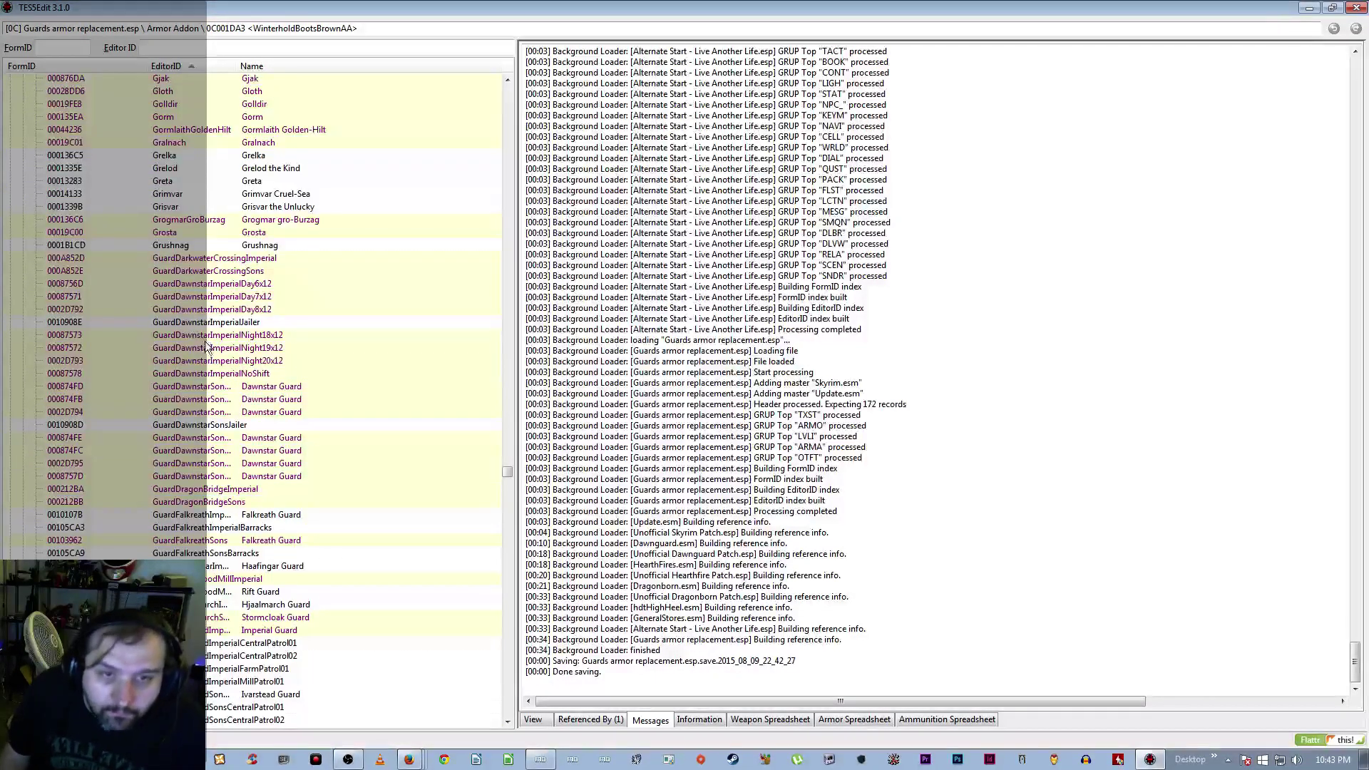
Inspect the Darkwater Crossing guard records and the two Dawnstar jailer records among Skyrim.esm's actors
{"action": "scroll", "coordinate": [207, 349], "scroll_direction": "up", "scroll_amount": 2}
{"action": "scroll", "coordinate": [214, 385], "scroll_direction": "down", "scroll_amount": 2}
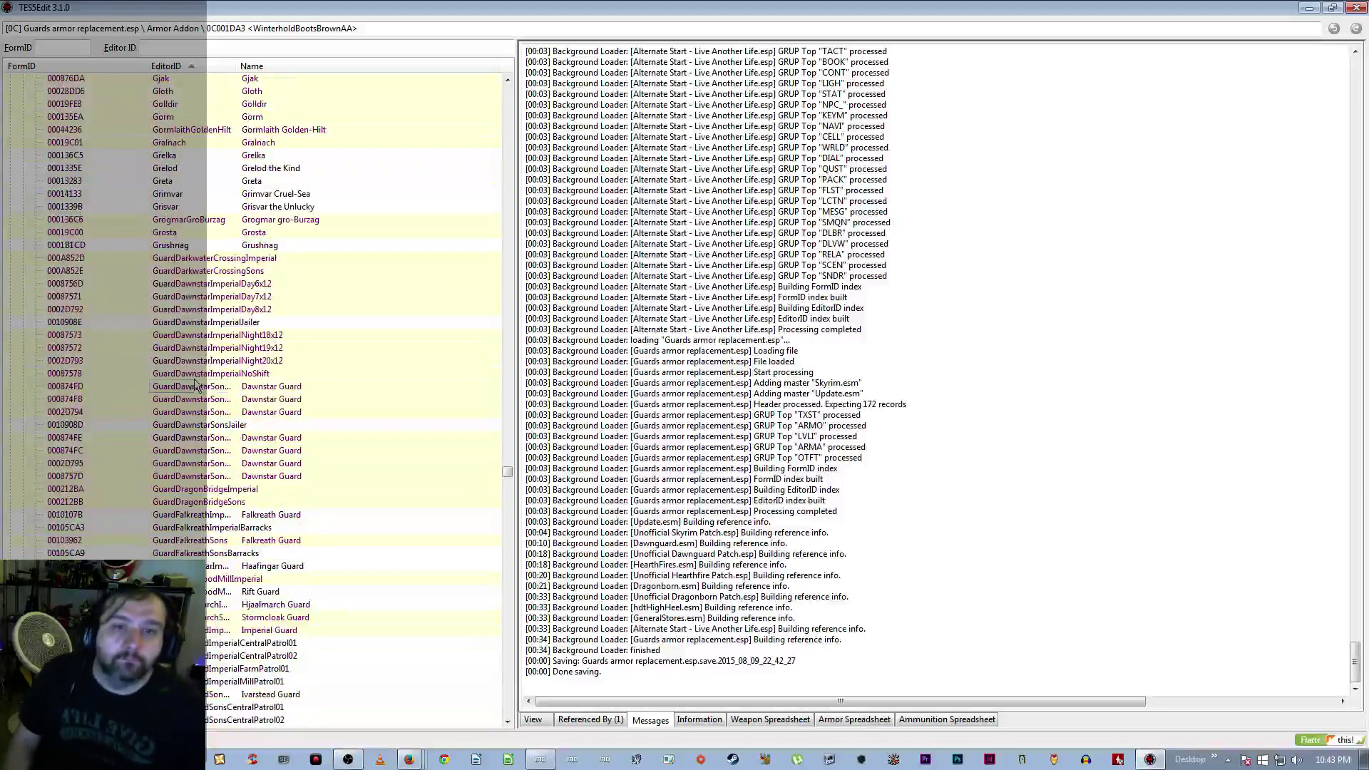
{"action": "left_click", "coordinate": [250, 260]}
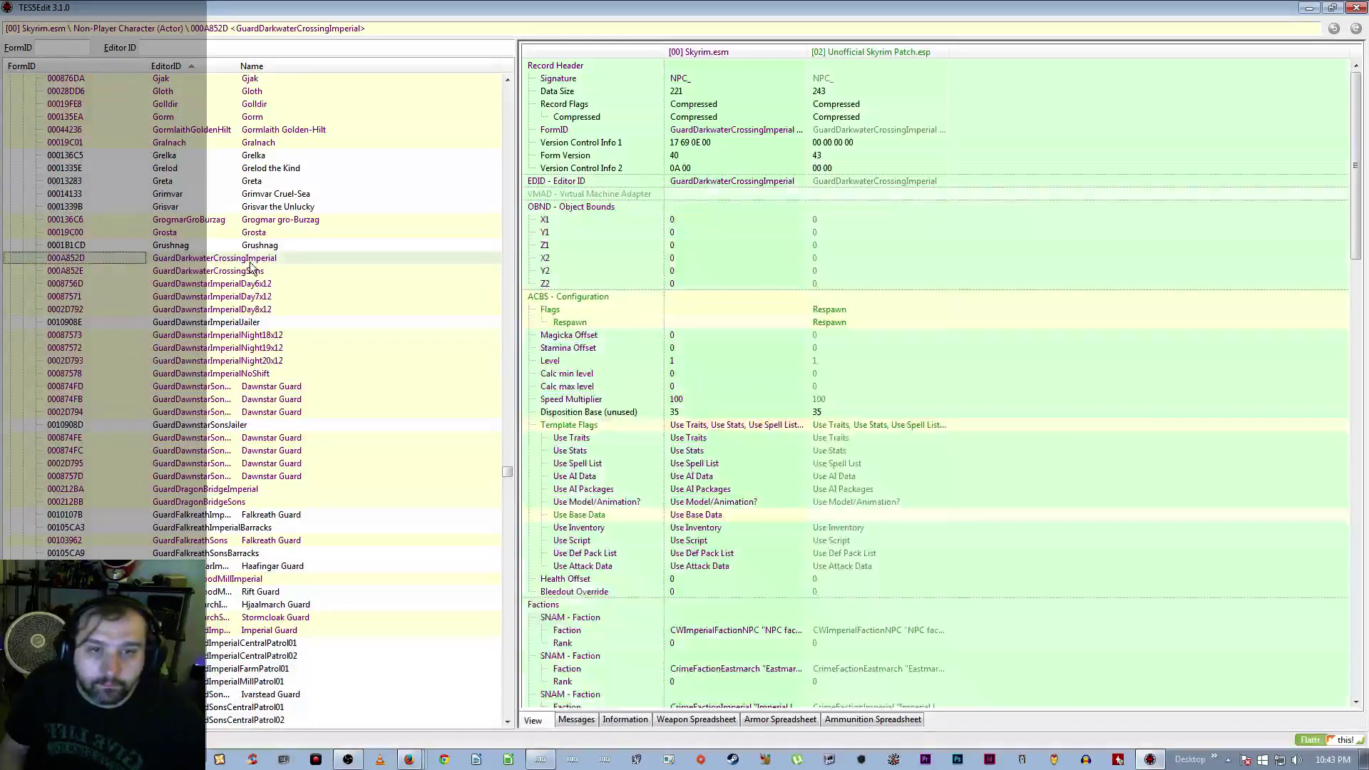
{"action": "left_click", "coordinate": [252, 273]}
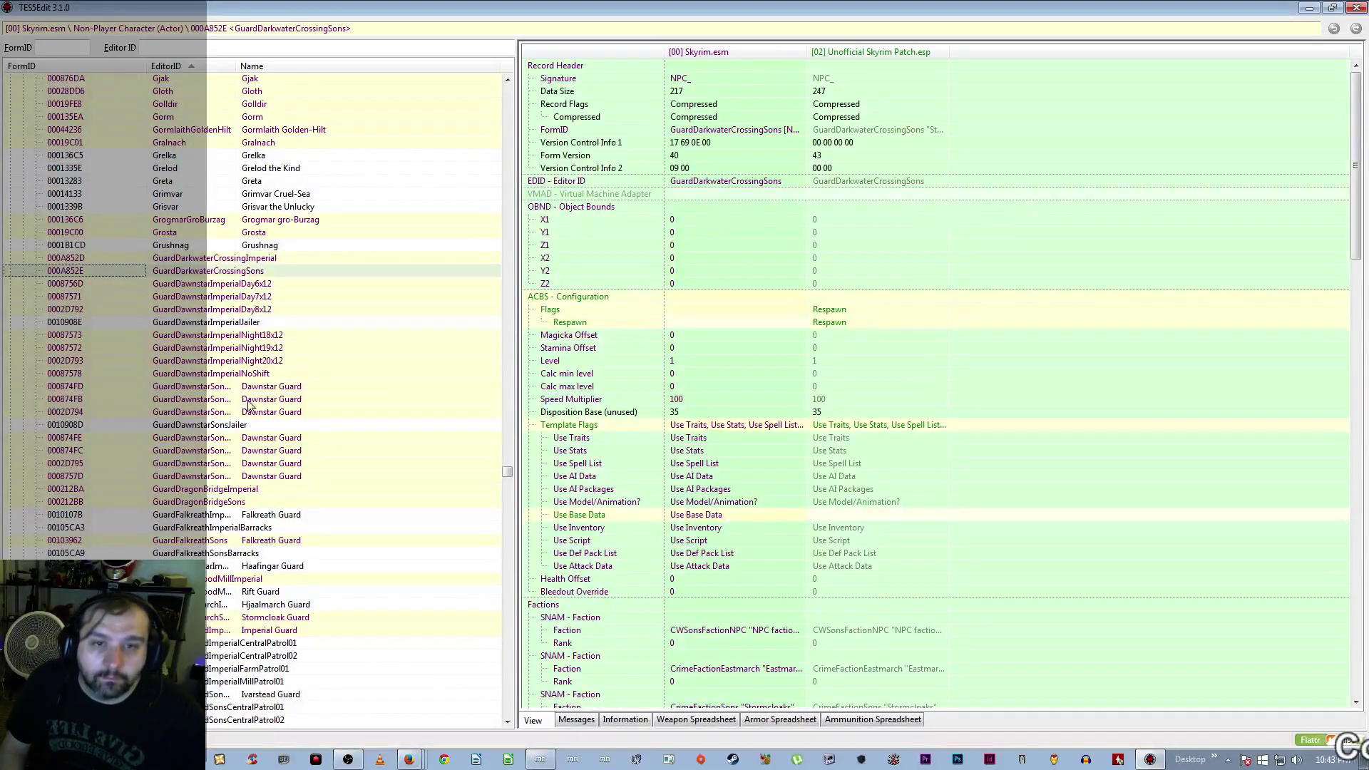
{"action": "left_click", "coordinate": [232, 324]}
{"action": "left_click", "coordinate": [223, 427]}
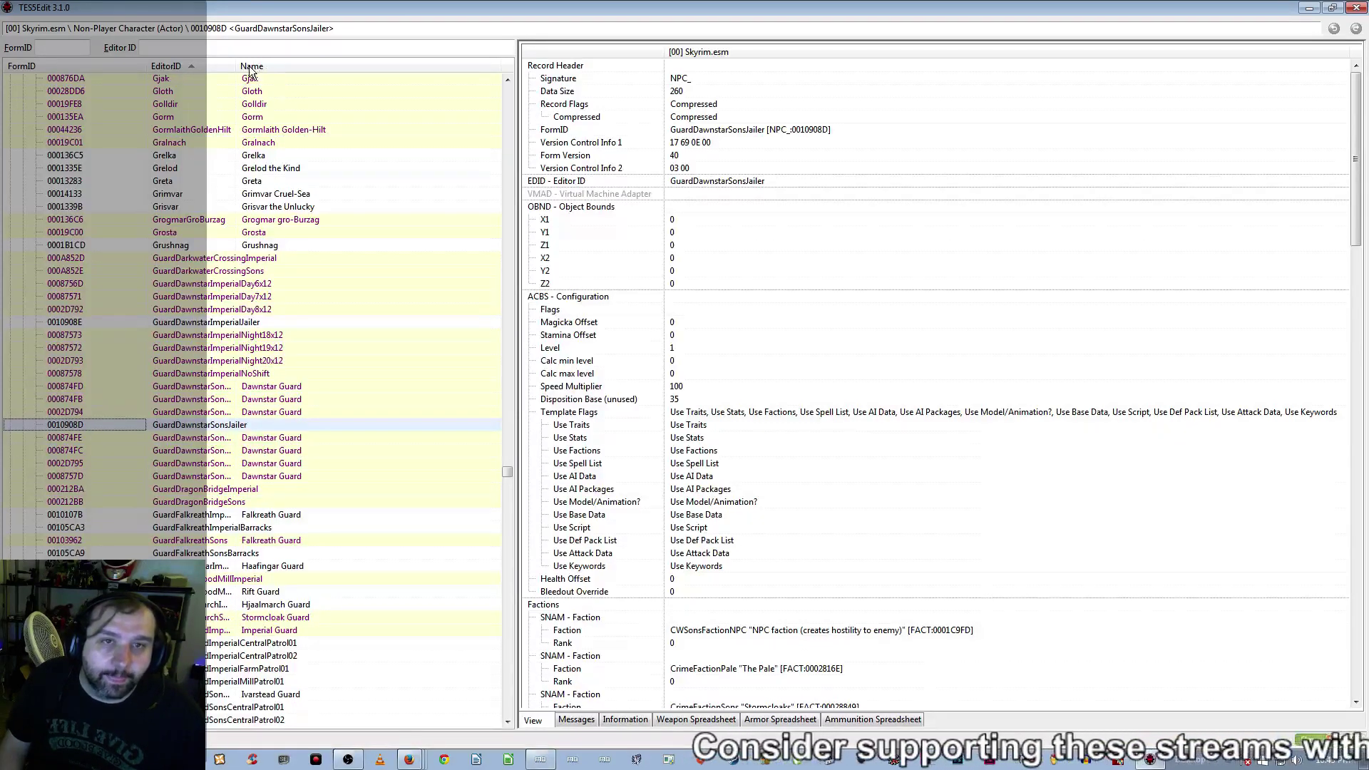
Widen the EditorID column until the full guard IDs are readable, and skim the guard records
{"action": "left_click_drag", "start_coordinate": [235, 66], "coordinate": [292, 65]}
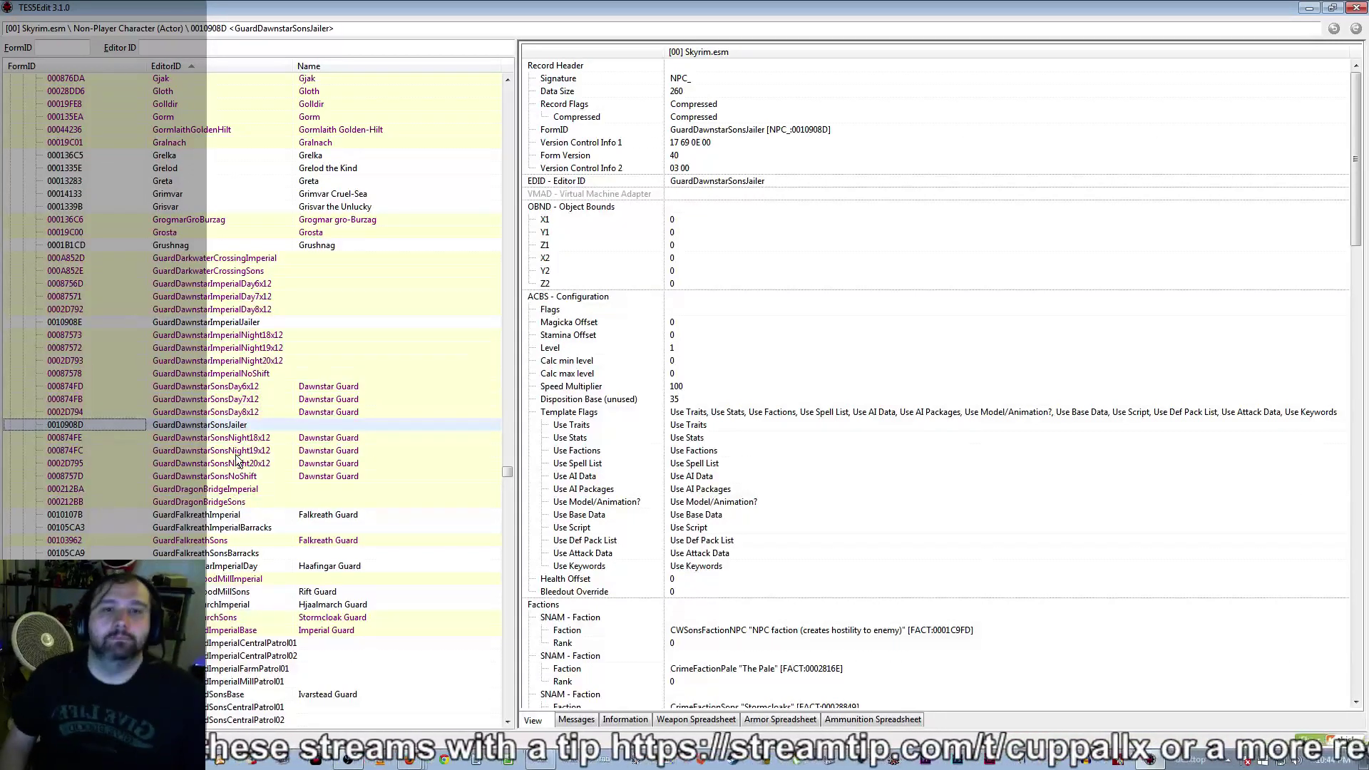
{"action": "scroll", "coordinate": [295, 504], "scroll_direction": "down", "scroll_amount": 10}
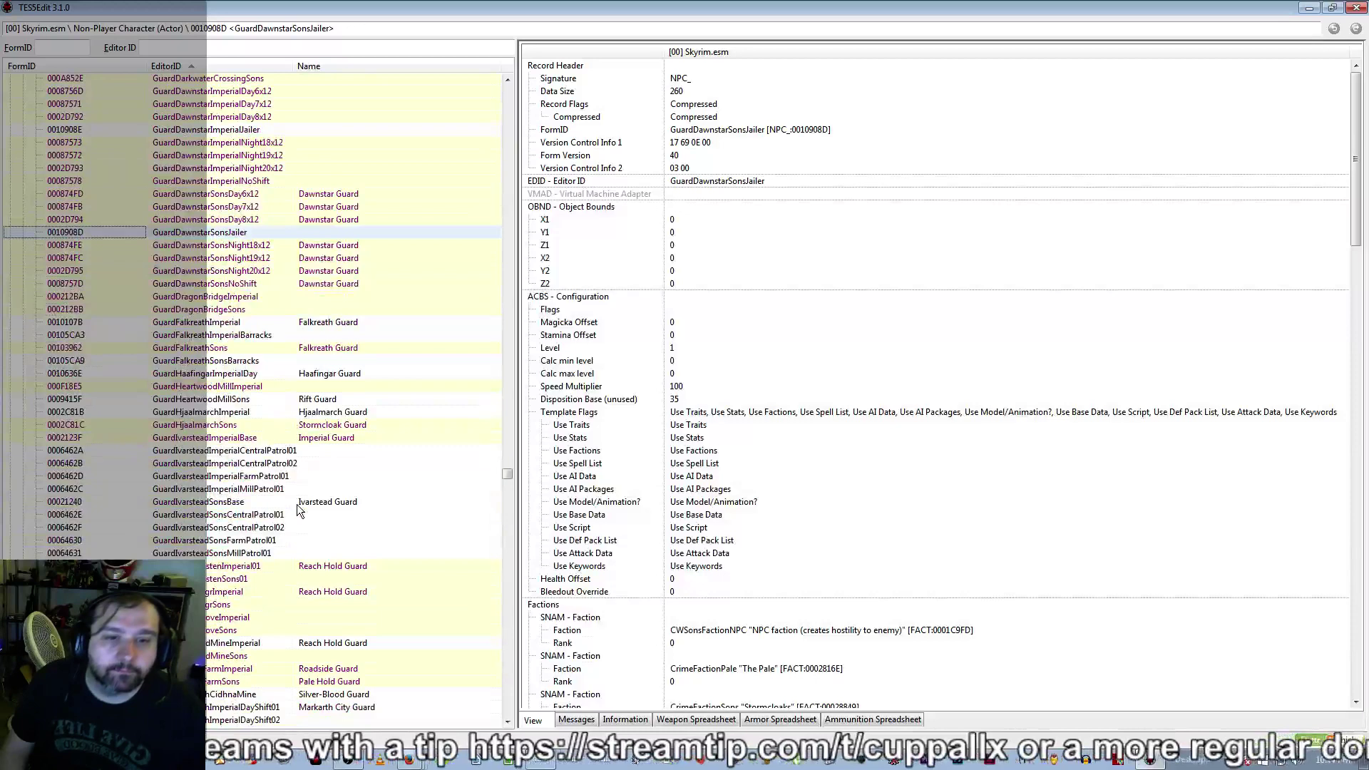
{"action": "scroll", "coordinate": [297, 508], "scroll_direction": "up", "scroll_amount": 9}
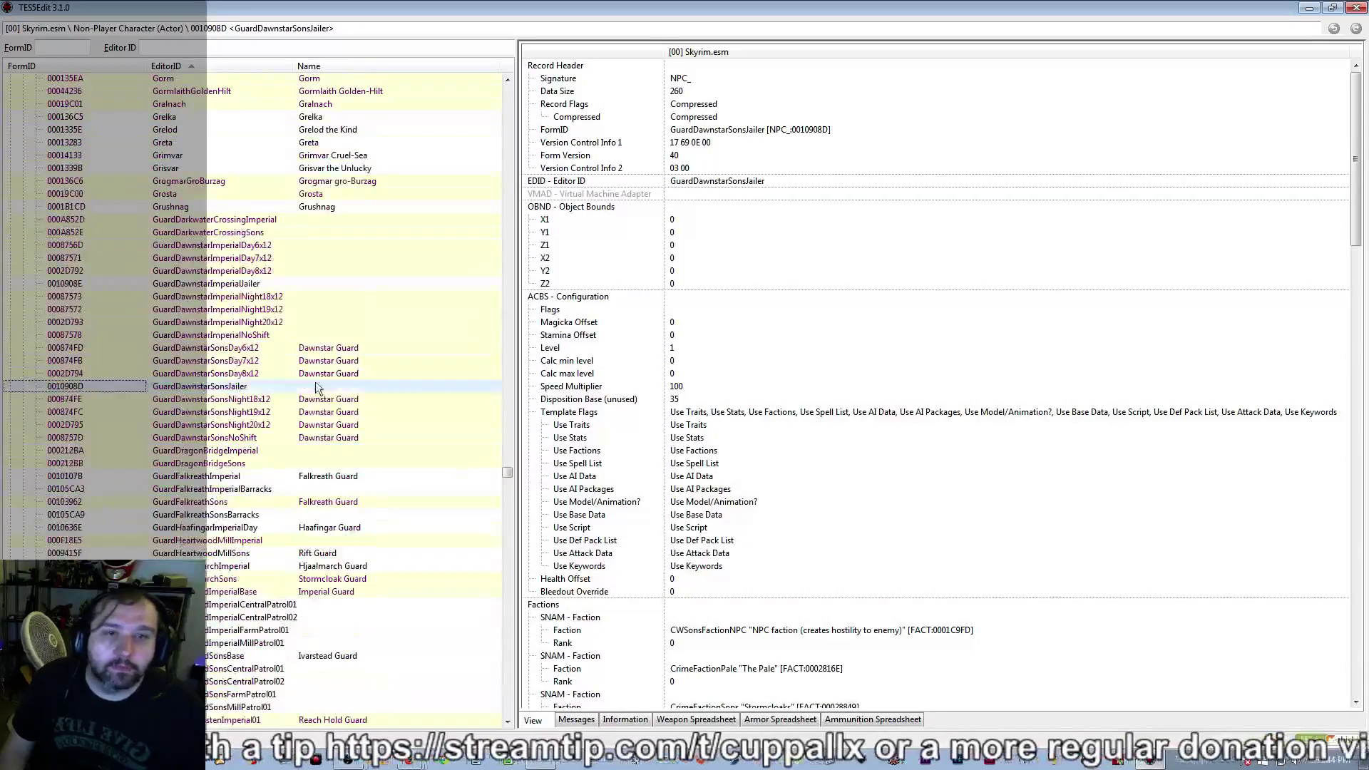
Sort the actors by Name and view the Dawnstar Guard record GuardDawnstarSonsDay8x12
{"action": "left_click", "coordinate": [331, 66]}
{"action": "scroll", "coordinate": [378, 319], "scroll_direction": "down", "scroll_amount": 8}
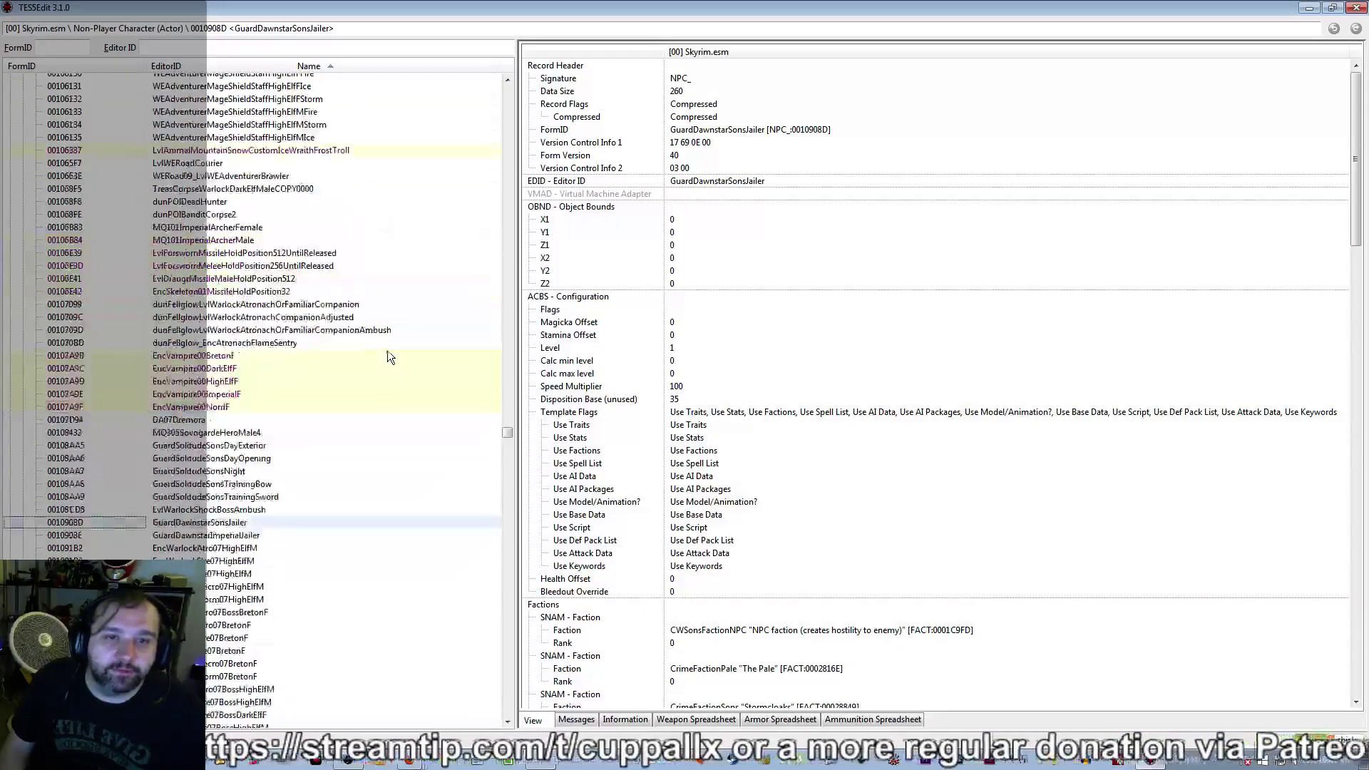
{"action": "left_click_drag", "start_coordinate": [502, 431], "coordinate": [515, 499]}
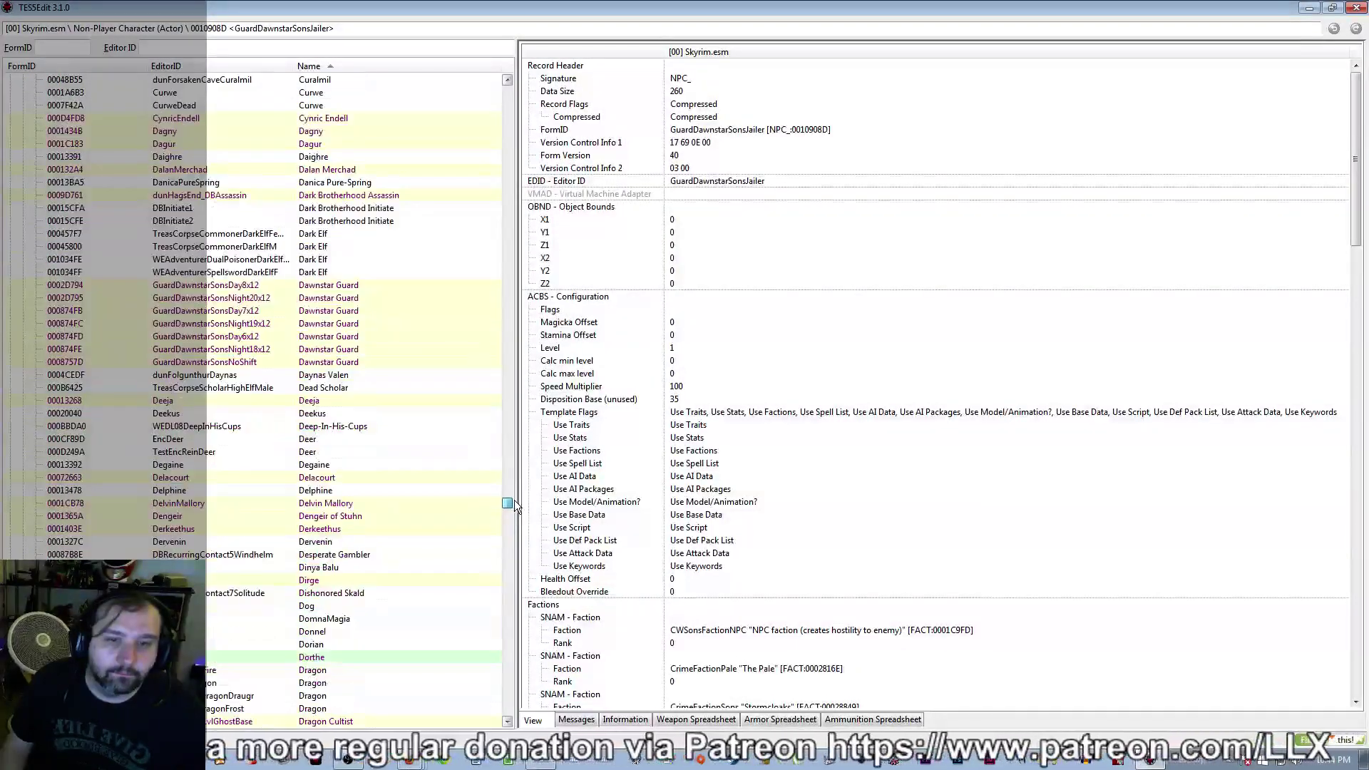
{"action": "left_click", "coordinate": [326, 287]}
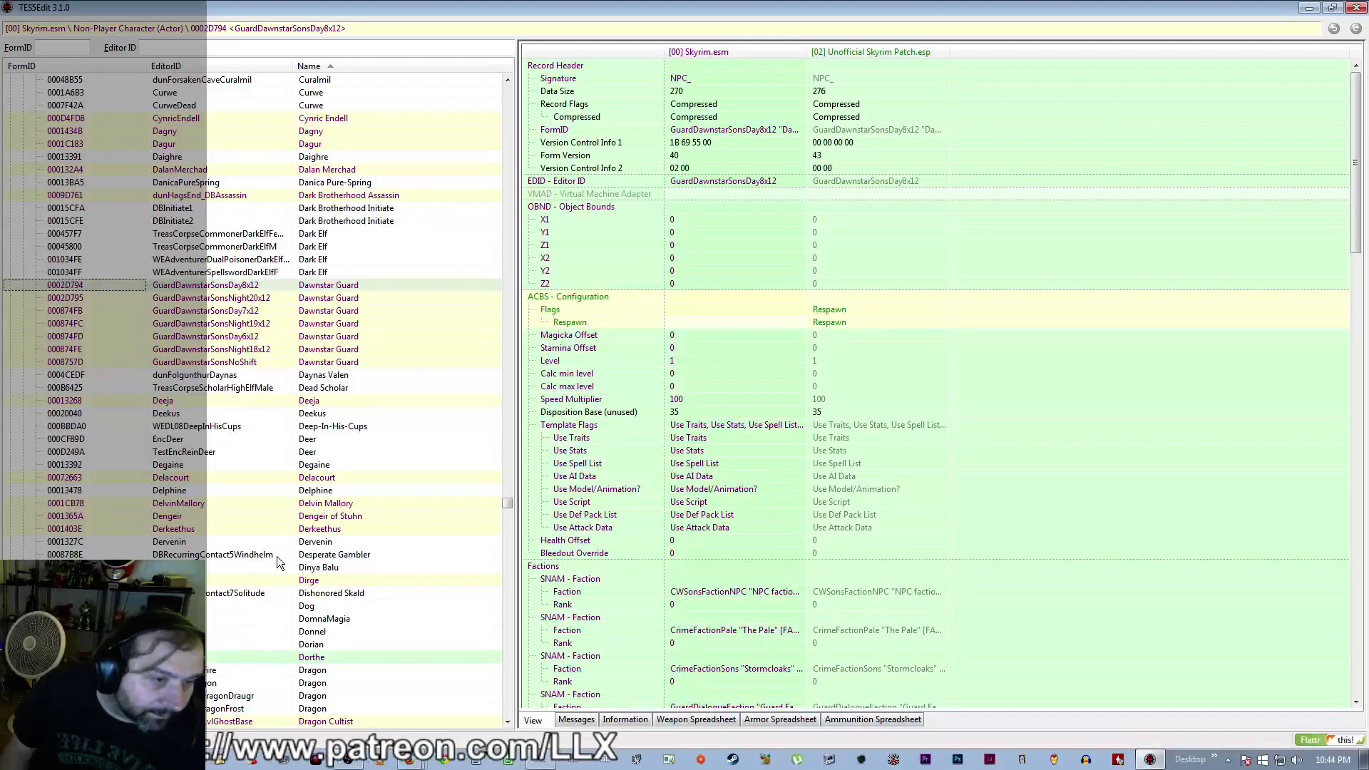
Find the Rift and Riften guards in the name-sorted actors and view the GuardMerryfairFarmSons record
{"action": "scroll", "coordinate": [340, 541], "scroll_direction": "down", "scroll_amount": 2}
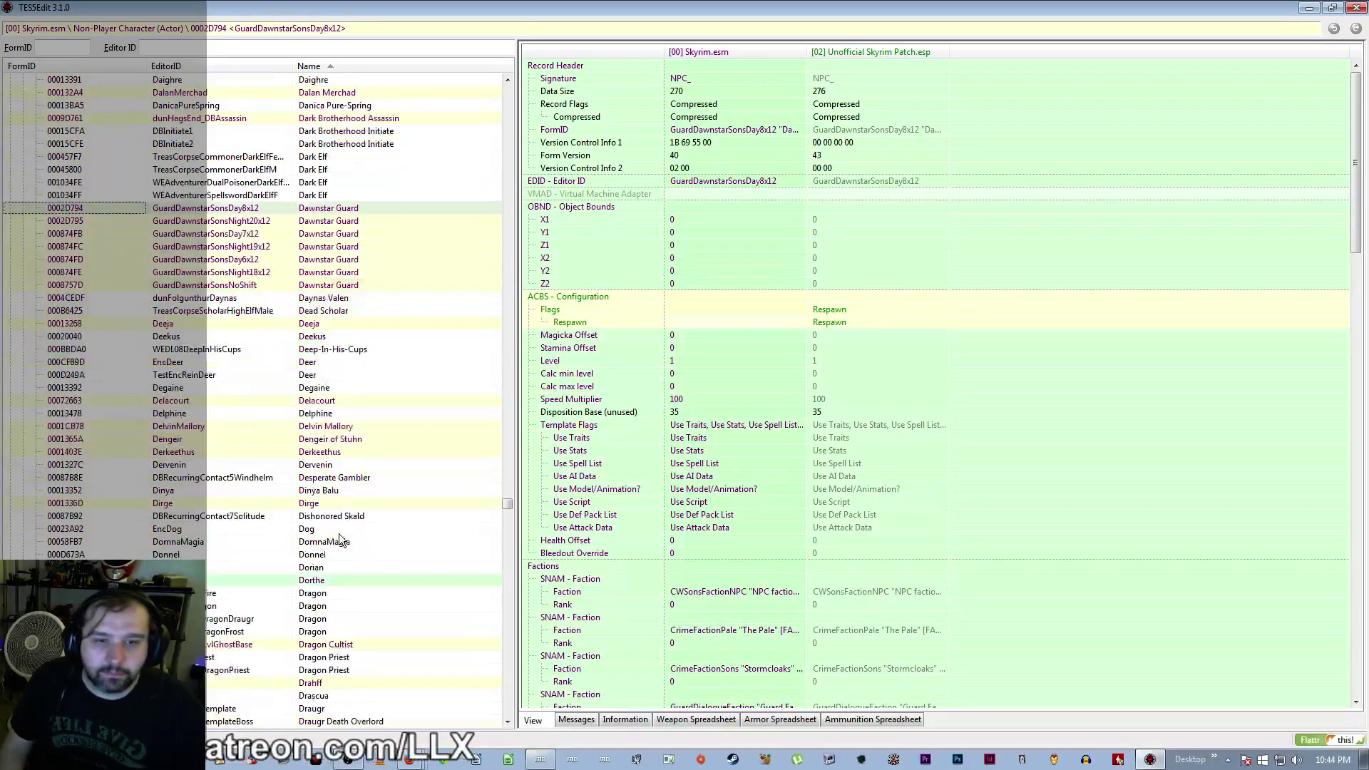
{"action": "scroll", "coordinate": [340, 541], "scroll_direction": "down", "scroll_amount": 17}
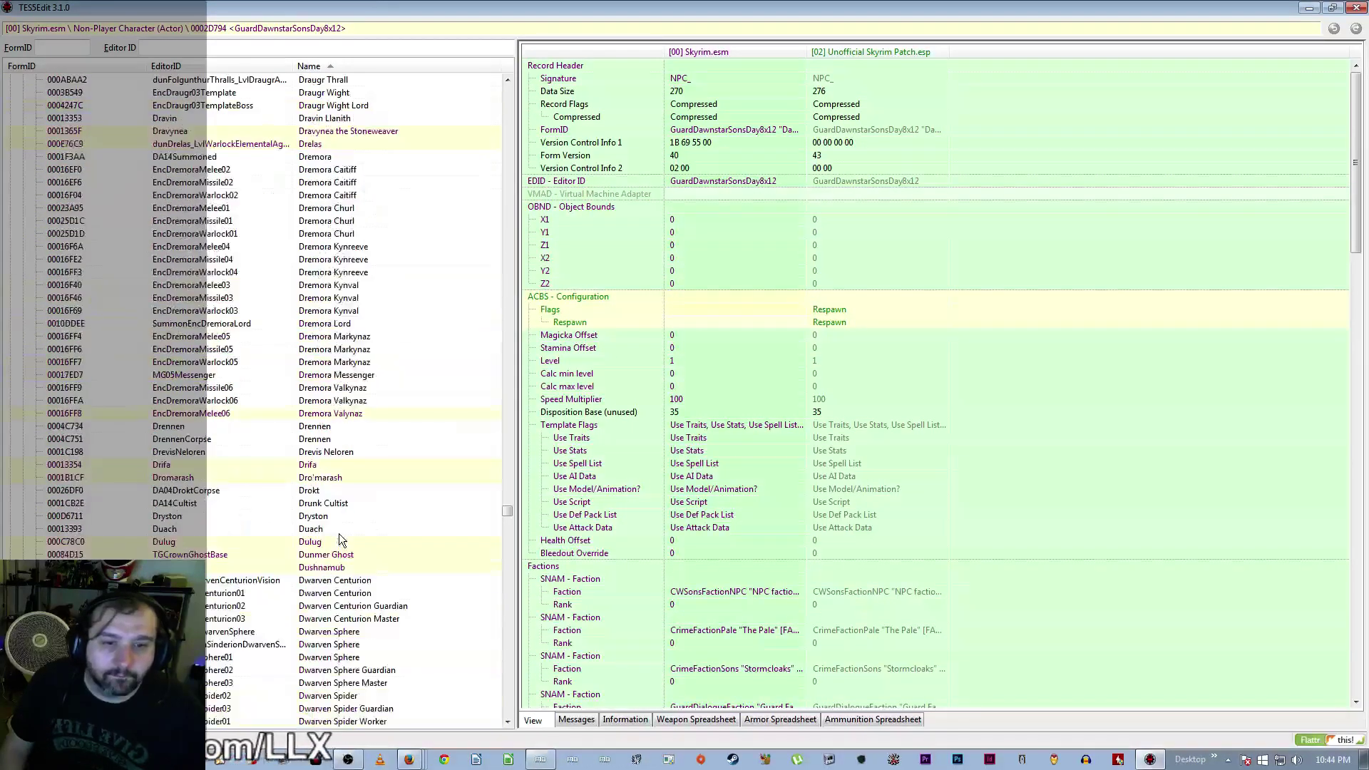
{"action": "scroll", "coordinate": [339, 541], "scroll_direction": "down", "scroll_amount": 7}
{"action": "left_click_drag", "start_coordinate": [502, 515], "coordinate": [509, 644]}
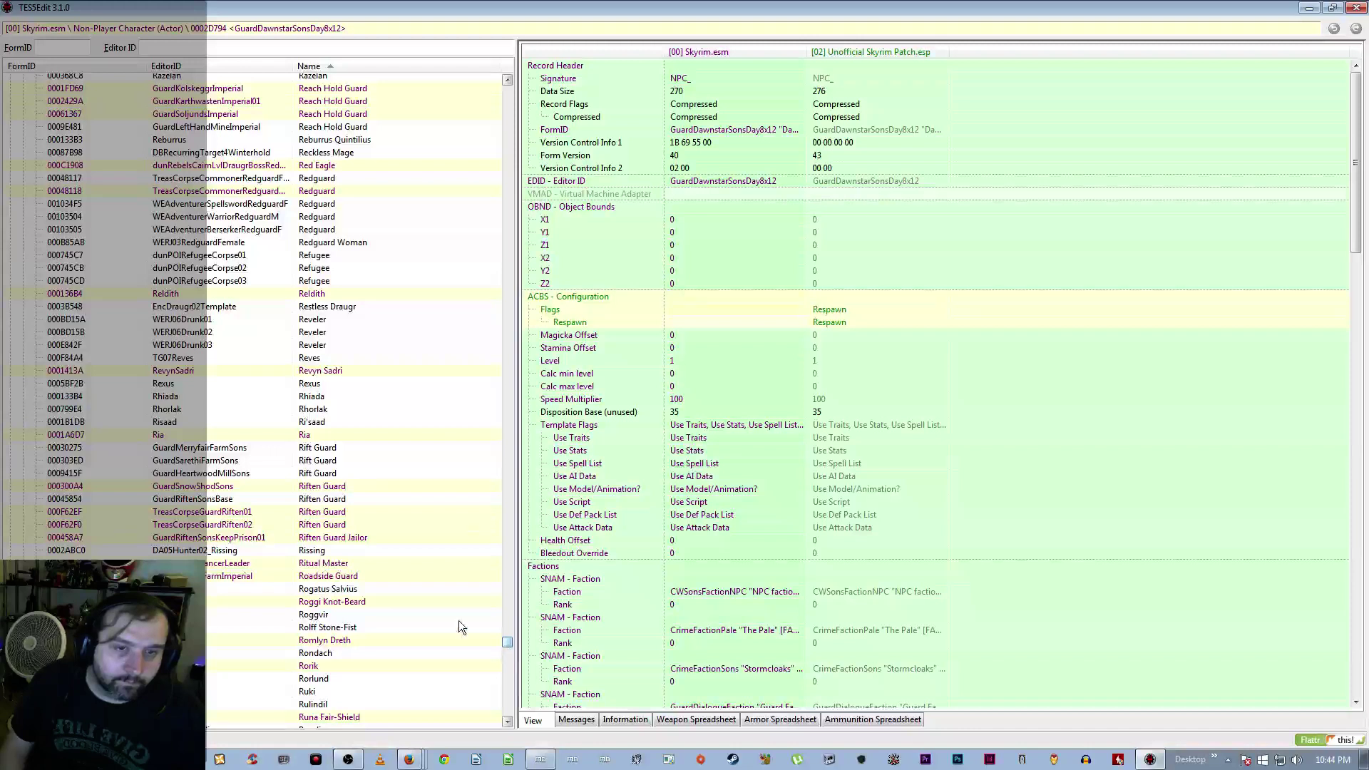
{"action": "left_click", "coordinate": [328, 448]}
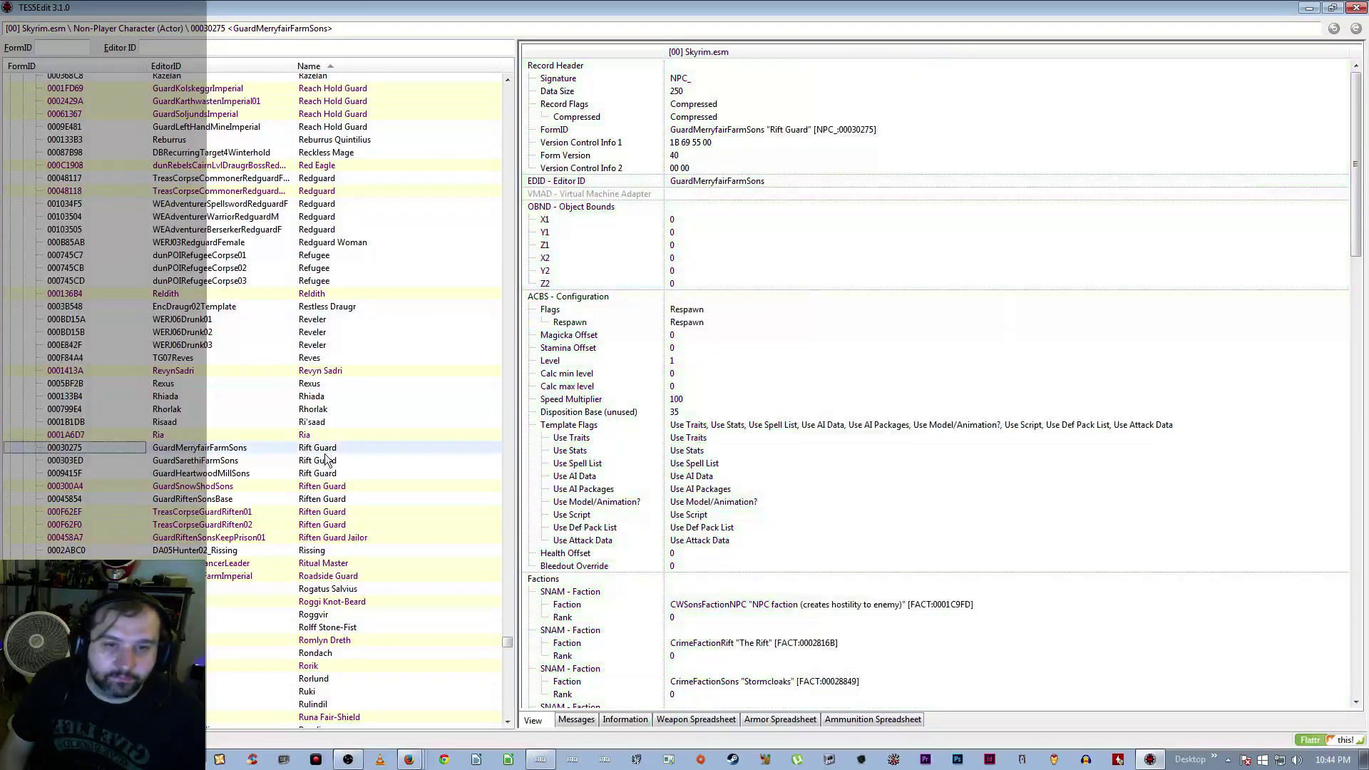
Examine the template, factions and inventory items of the Riften Guard record GuardSnowShodSons
{"action": "left_click", "coordinate": [323, 488]}
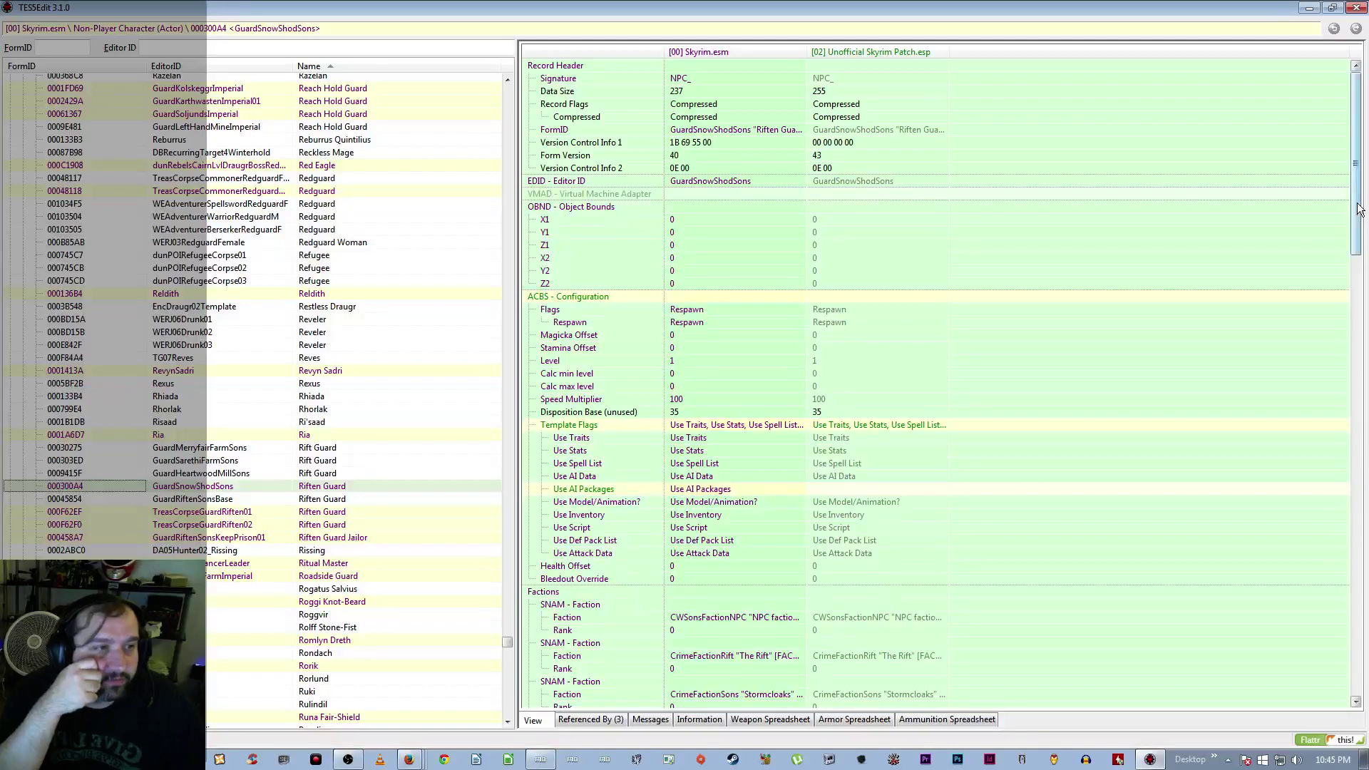
{"action": "left_click_drag", "start_coordinate": [1359, 210], "coordinate": [1347, 286]}
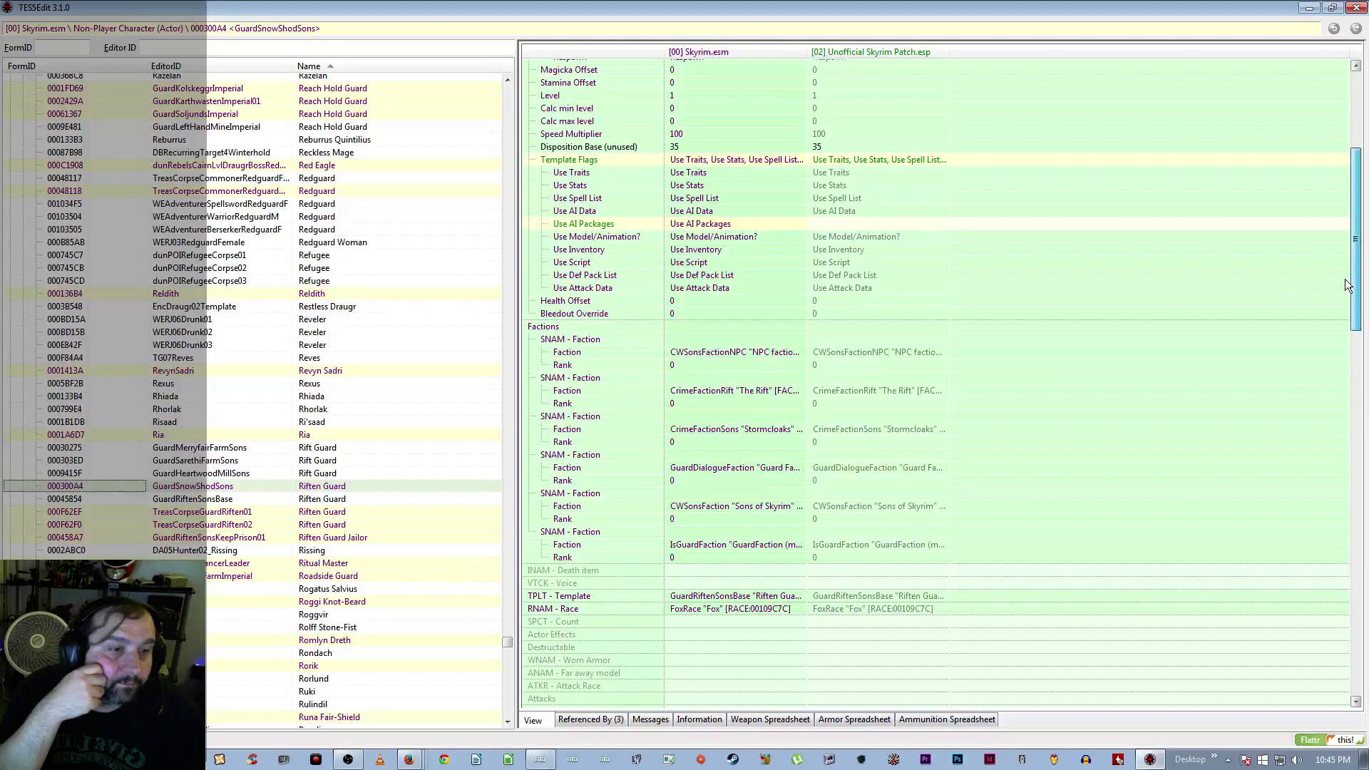
{"action": "left_click_drag", "start_coordinate": [1347, 285], "coordinate": [1344, 282]}
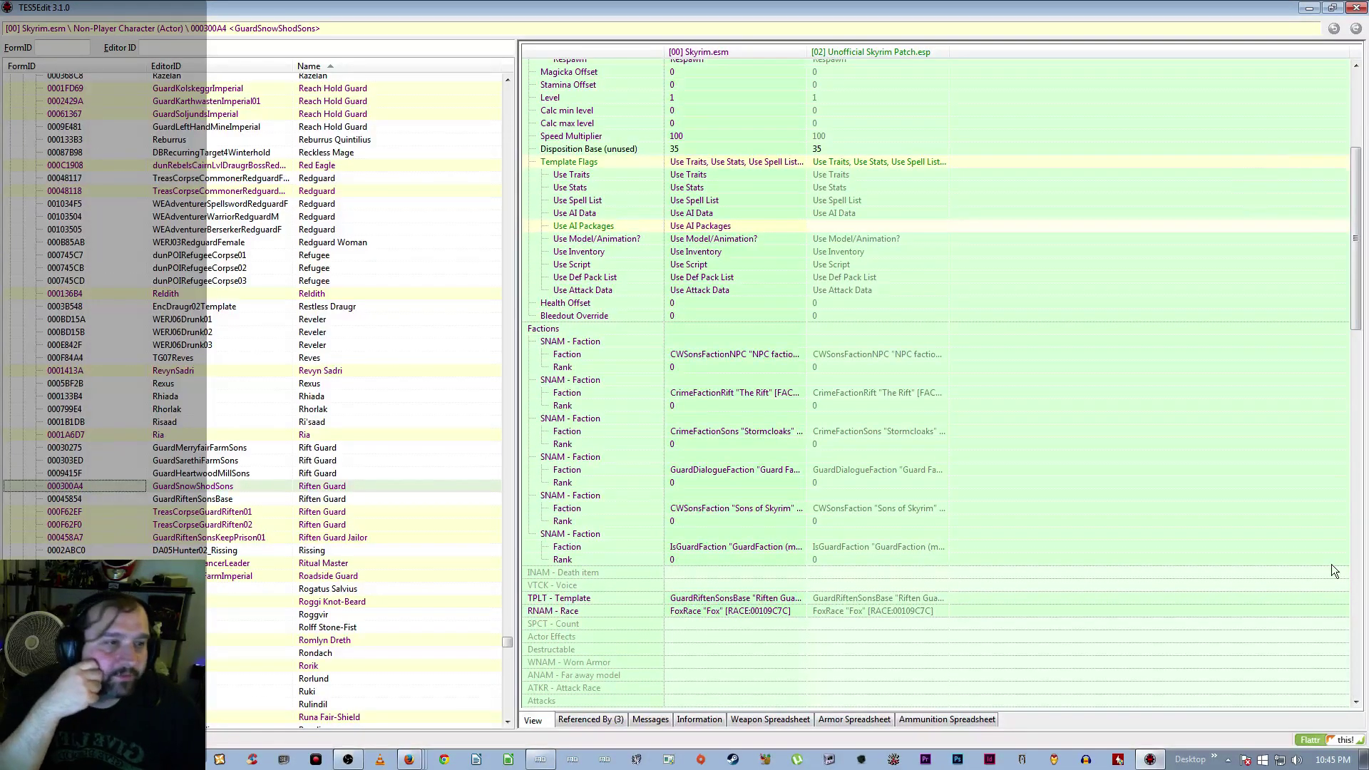
{"action": "left_click_drag", "start_coordinate": [1353, 325], "coordinate": [1354, 471]}
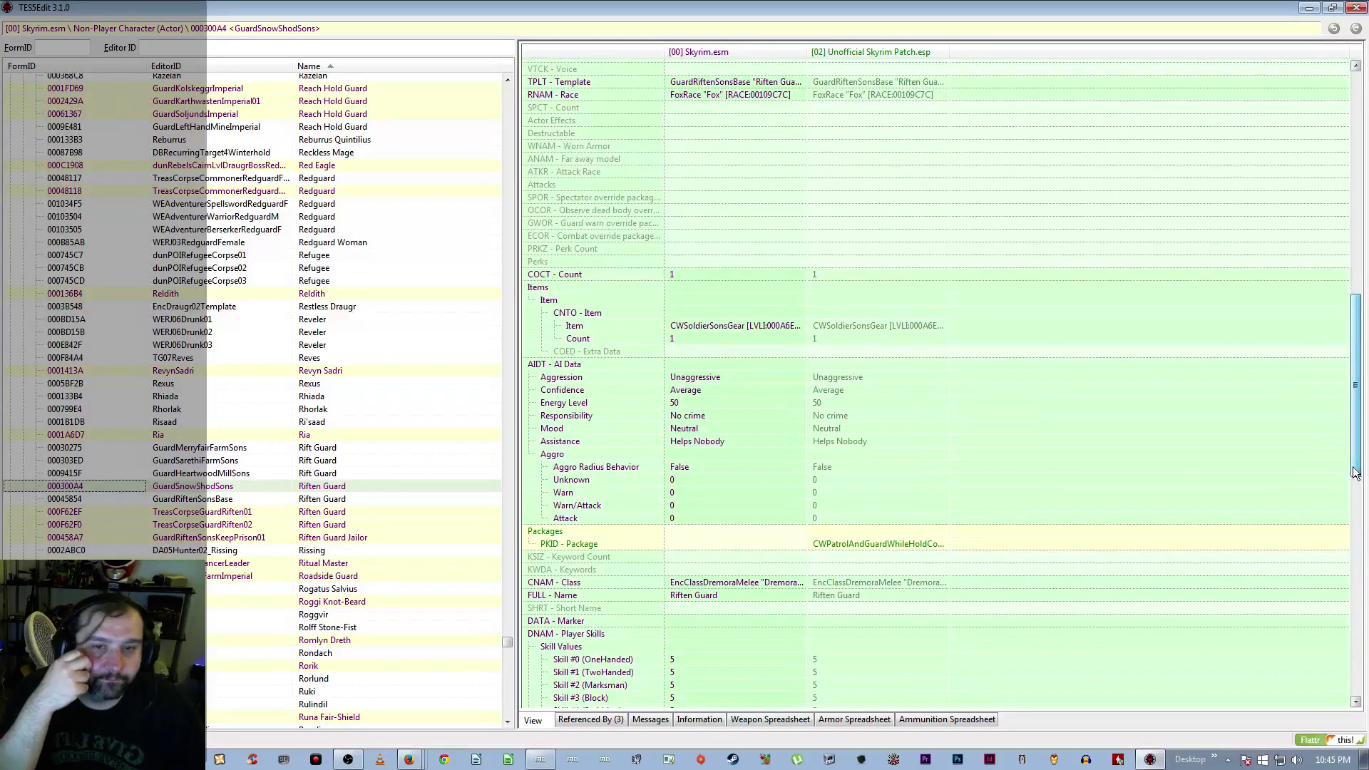
Examine the TreasCorpseGuardRiften01 record from its configuration flags down to its default outfit
{"action": "left_click", "coordinate": [340, 514]}
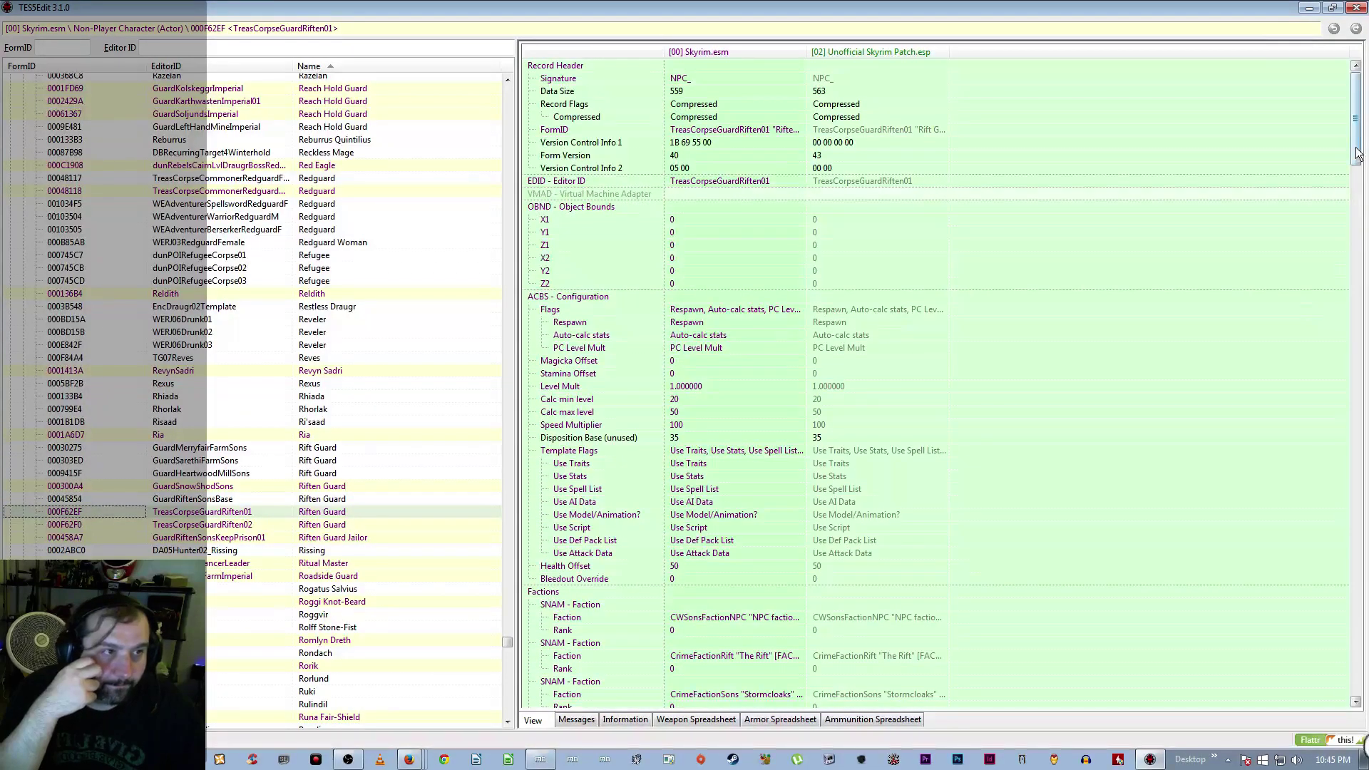
{"action": "left_click_drag", "start_coordinate": [1355, 152], "coordinate": [1359, 387]}
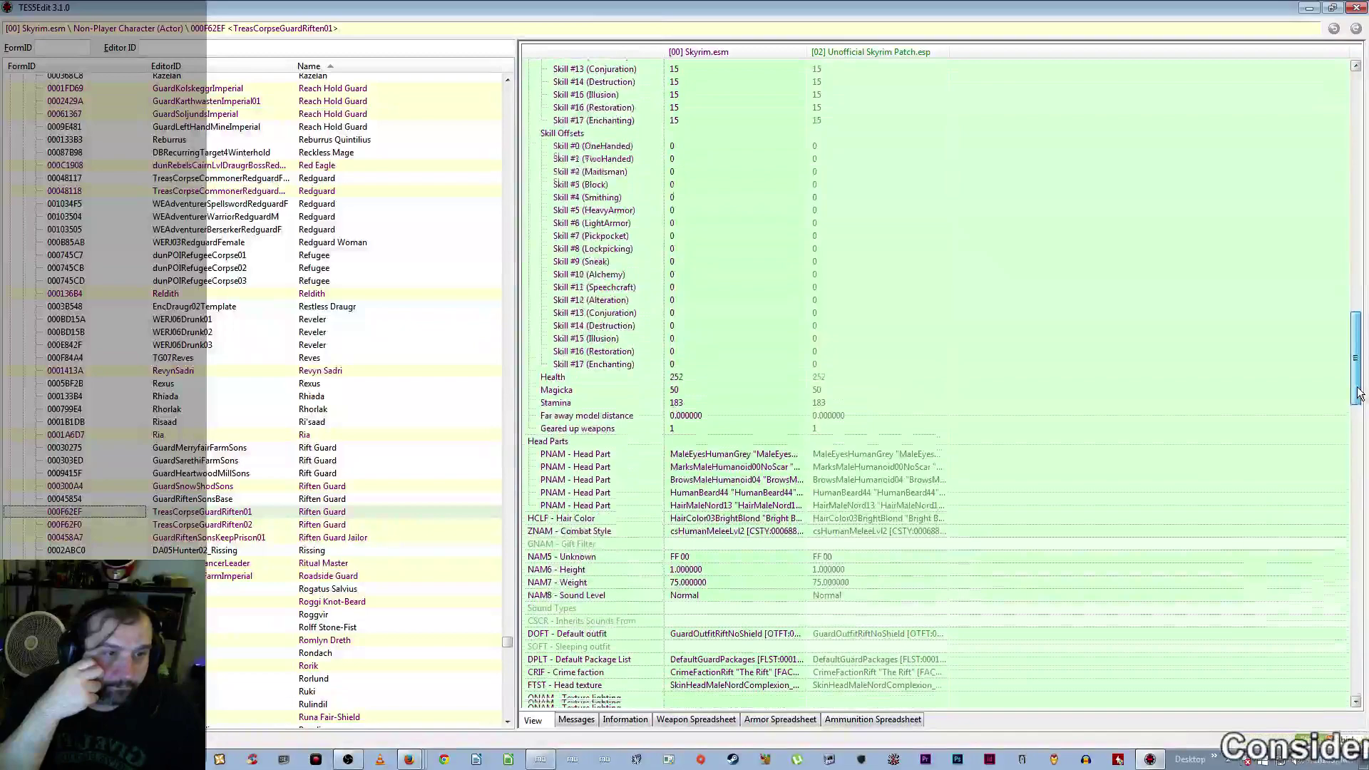
{"action": "mouse_move", "coordinate": [1358, 392]}
{"action": "left_mouse_down"}
{"action": "mouse_move", "coordinate": [1358, 378]}
{"action": "mouse_move", "coordinate": [1357, 521]}
{"action": "mouse_move", "coordinate": [1356, 118]}
{"action": "mouse_move", "coordinate": [1357, 506]}
{"action": "mouse_move", "coordinate": [1362, 374]}
{"action": "mouse_move", "coordinate": [1362, 400]}
{"action": "left_mouse_up"}
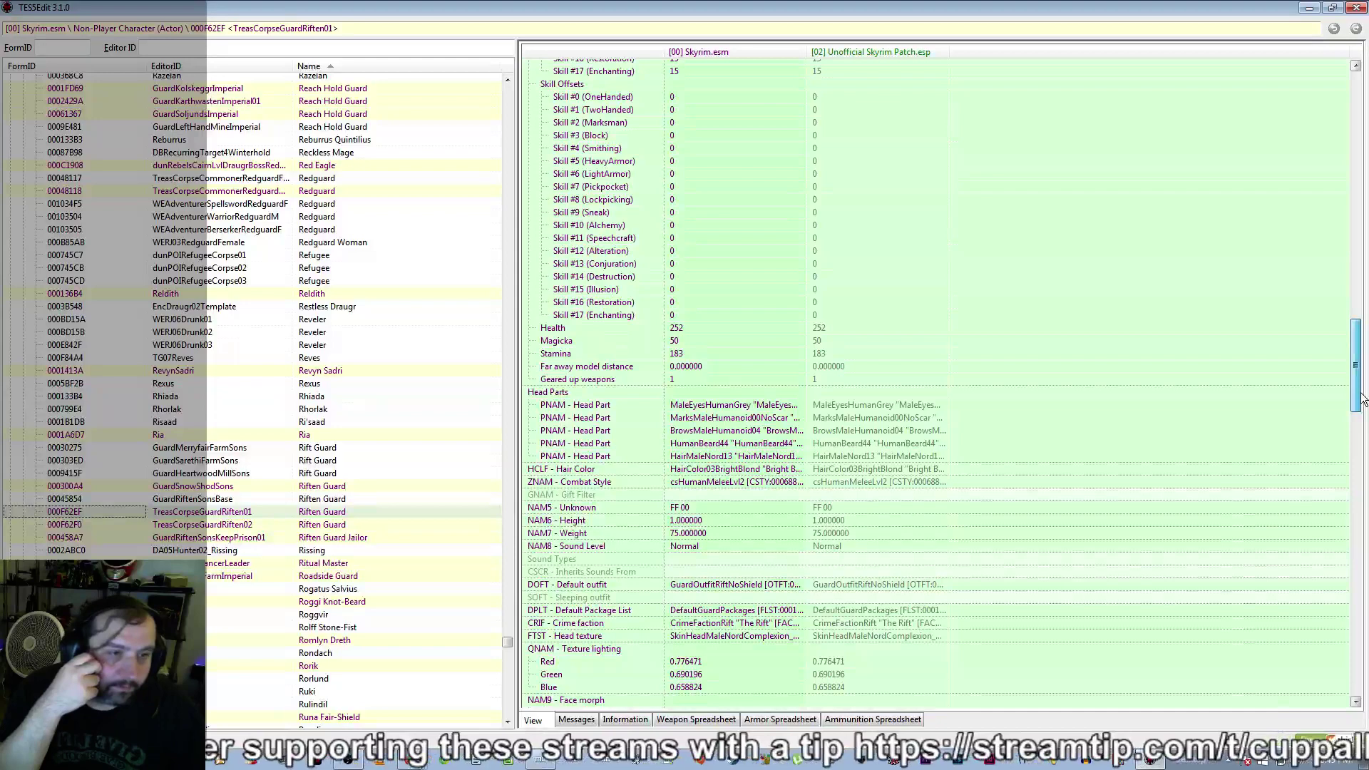
{"action": "left_click_drag", "start_coordinate": [1362, 400], "coordinate": [1362, 388]}
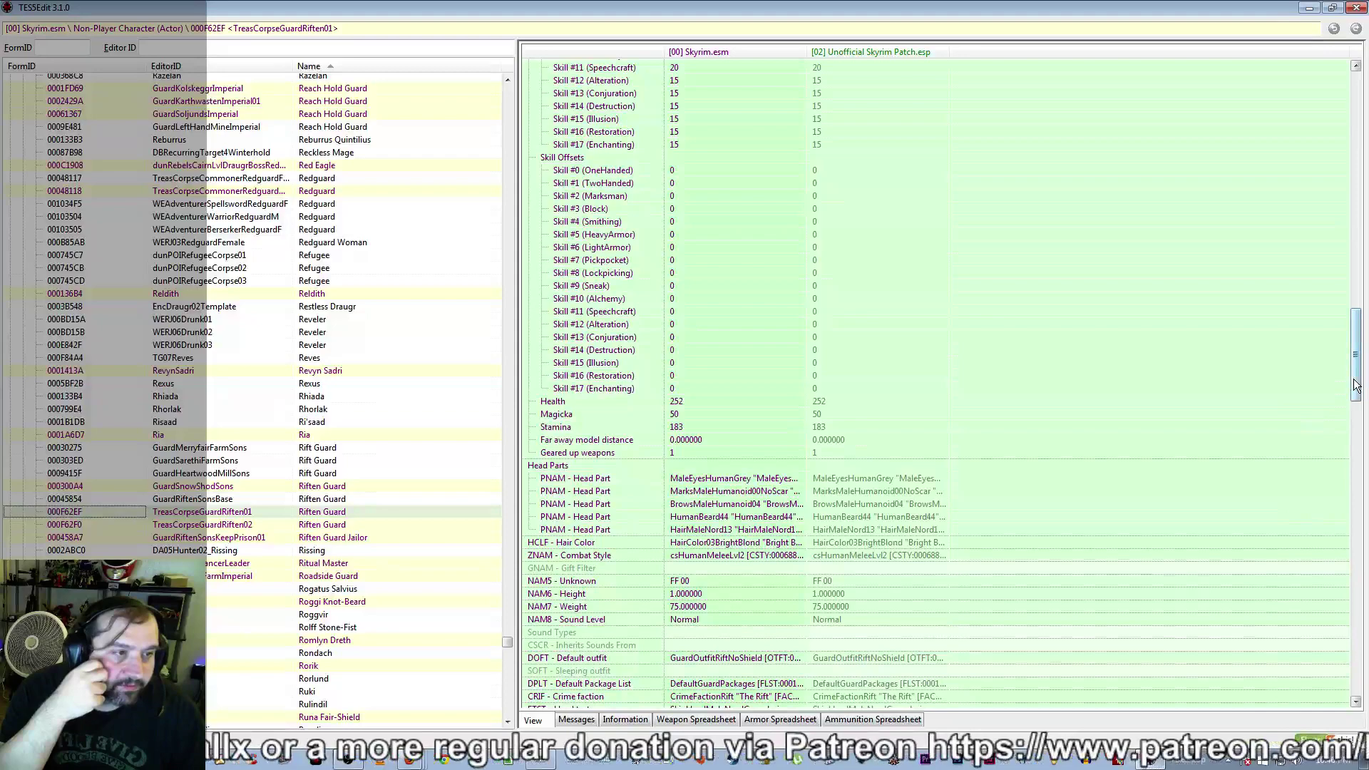
{"action": "left_click_drag", "start_coordinate": [1355, 380], "coordinate": [1354, 127]}
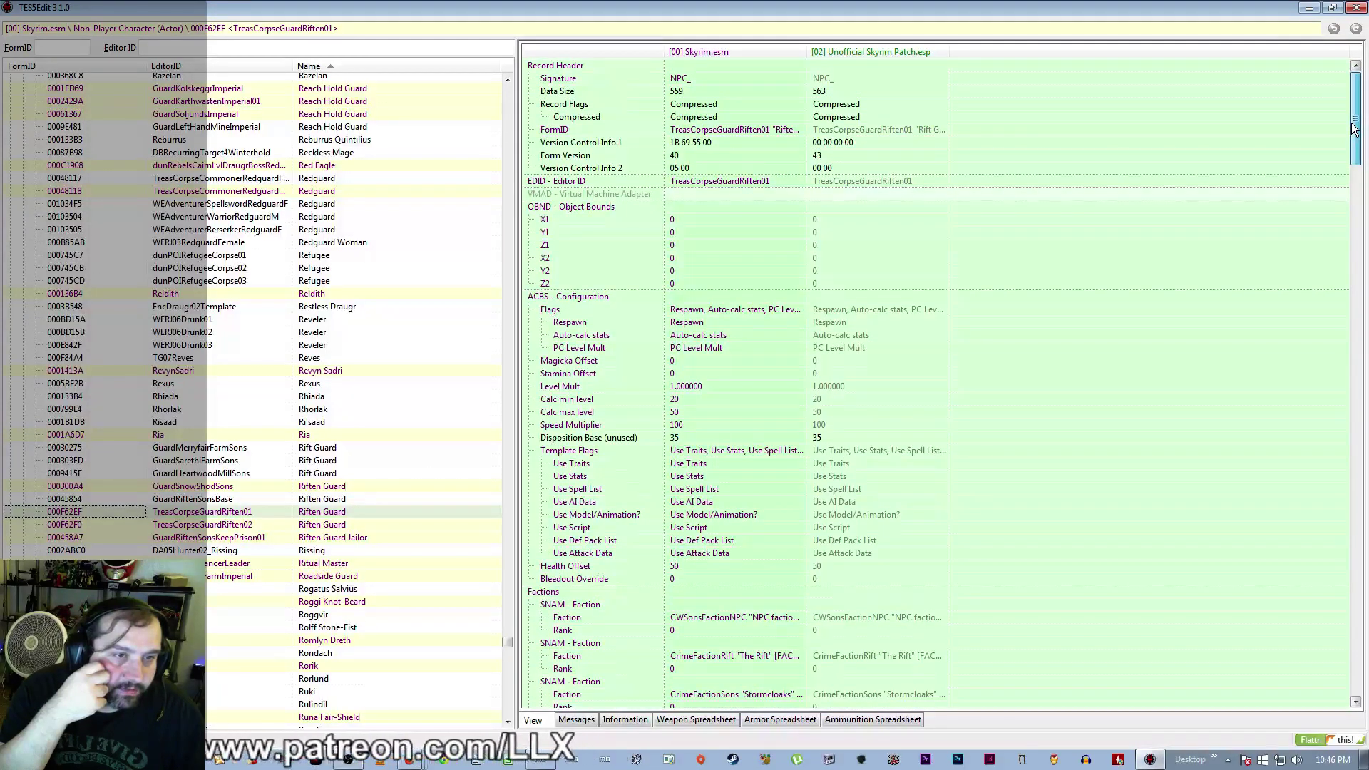
{"action": "mouse_move", "coordinate": [1354, 127]}
{"action": "left_mouse_down"}
{"action": "mouse_move", "coordinate": [1353, 153]}
{"action": "mouse_move", "coordinate": [1354, 127]}
{"action": "left_mouse_up"}
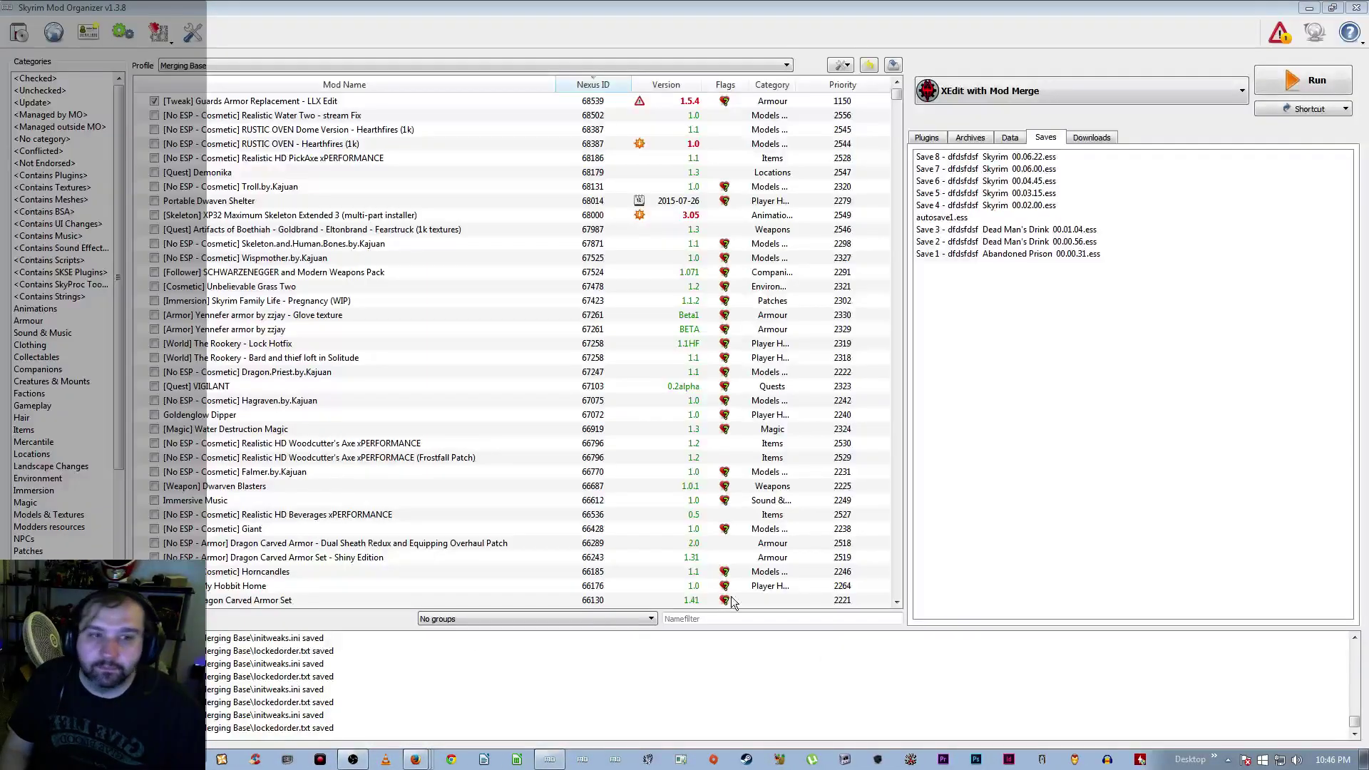
Switch to Mod Organizer and launch the game with the SKSE executable
{"action": "left_click", "coordinate": [998, 91]}
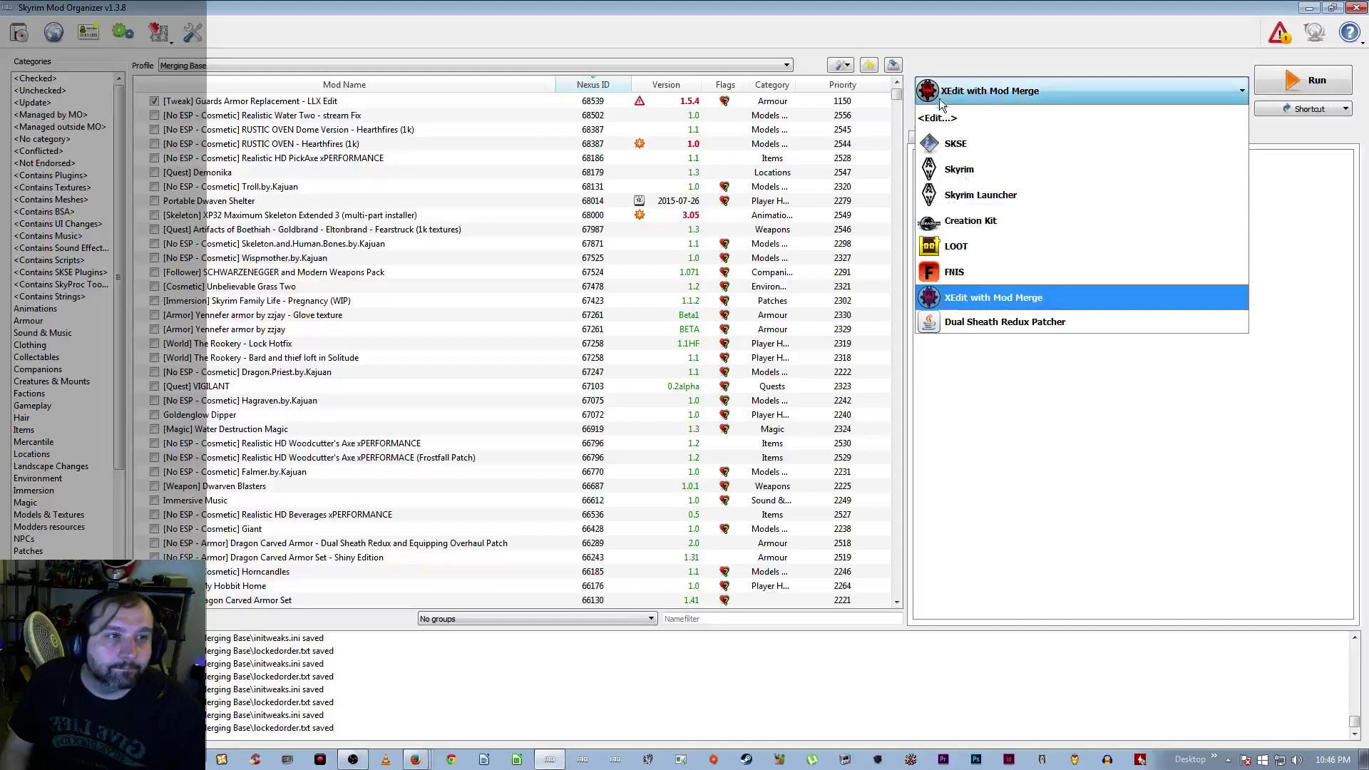
{"action": "left_click", "coordinate": [971, 143]}
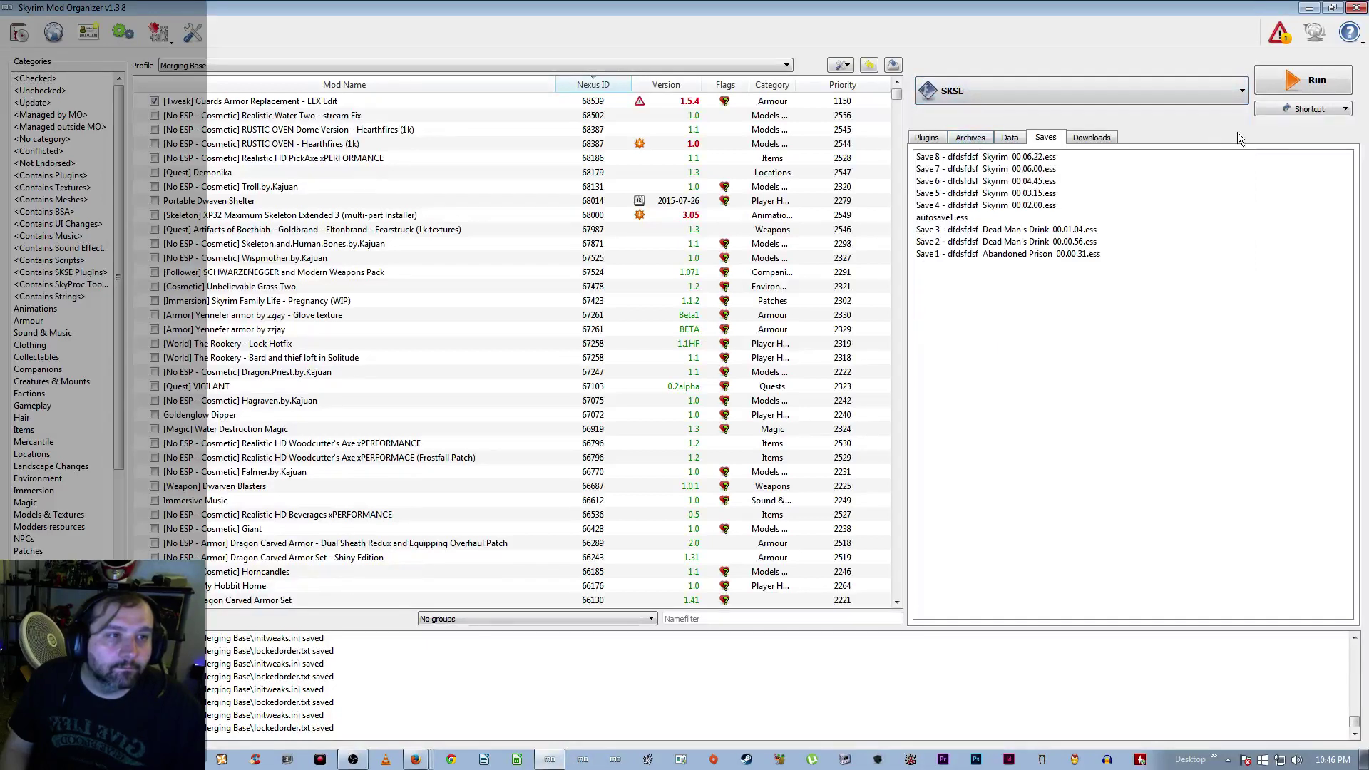
{"action": "left_click", "coordinate": [1297, 88]}
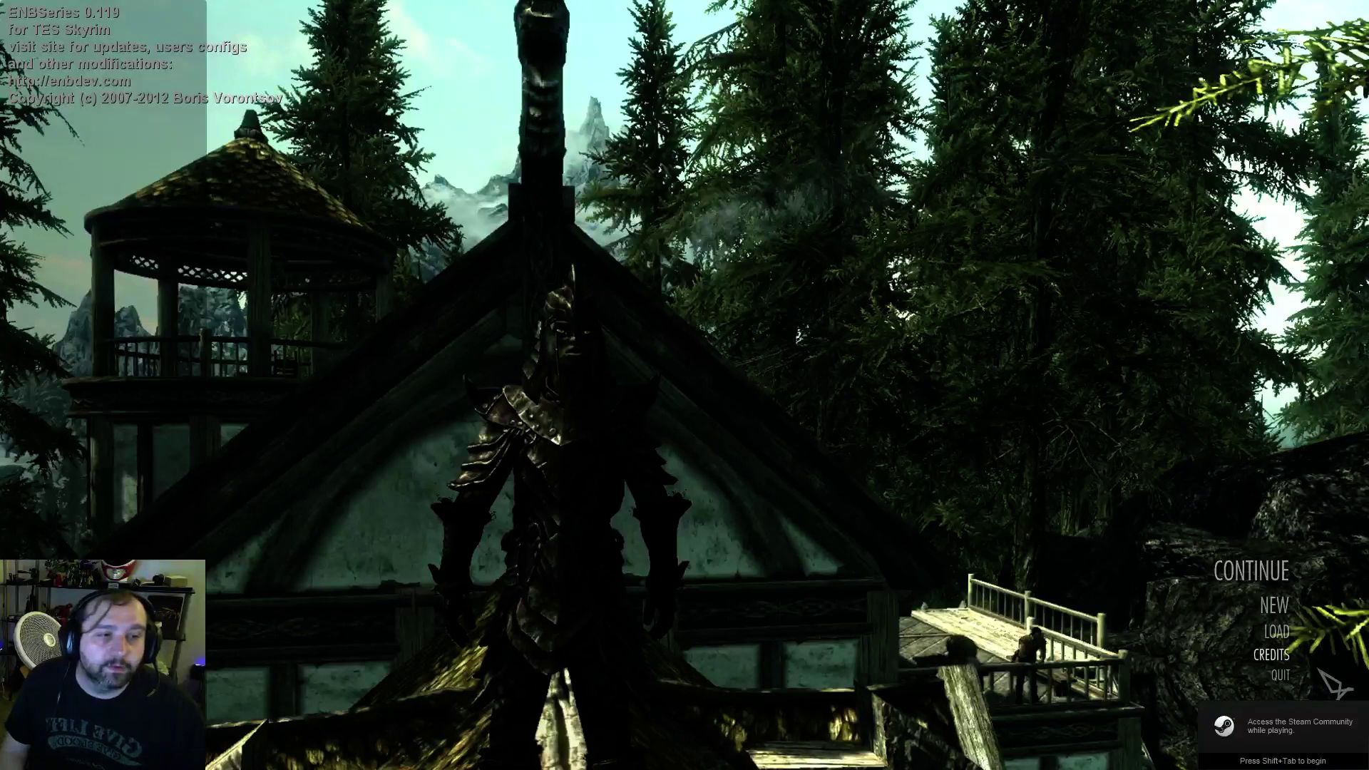
Load save 008 and walk among the city guards to check their replacement armor
{"action": "left_click", "coordinate": [1276, 631]}
{"action": "left_click", "coordinate": [957, 388]}
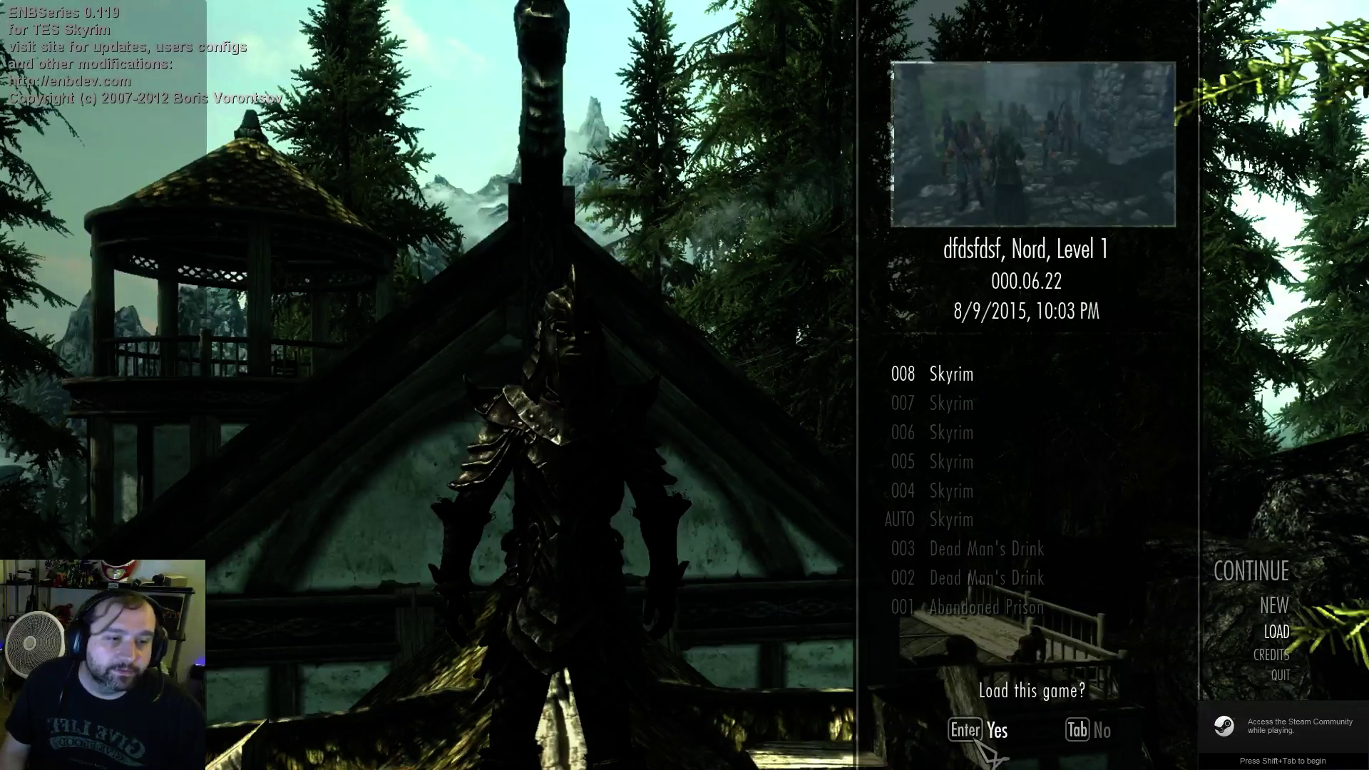
{"action": "left_click", "coordinate": [997, 730]}
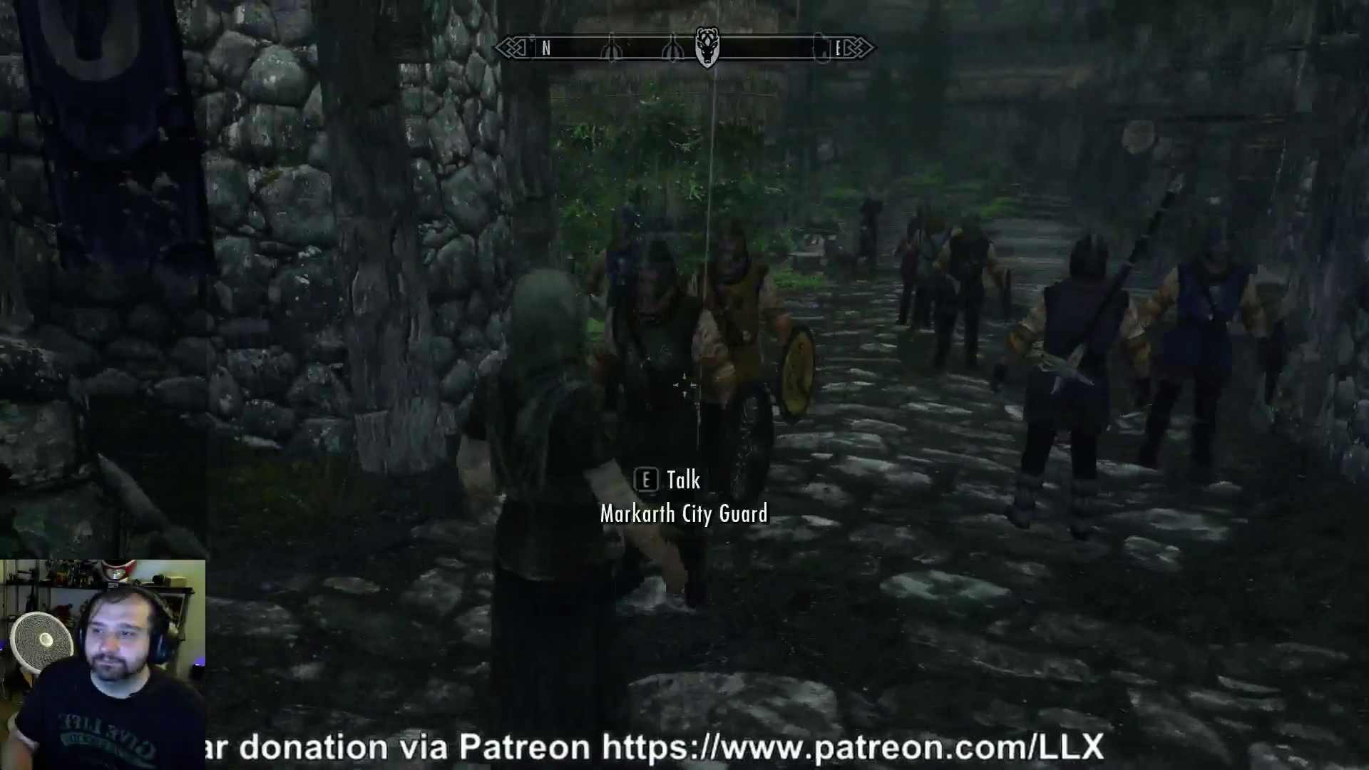
{"action": "key", "text": "d"}
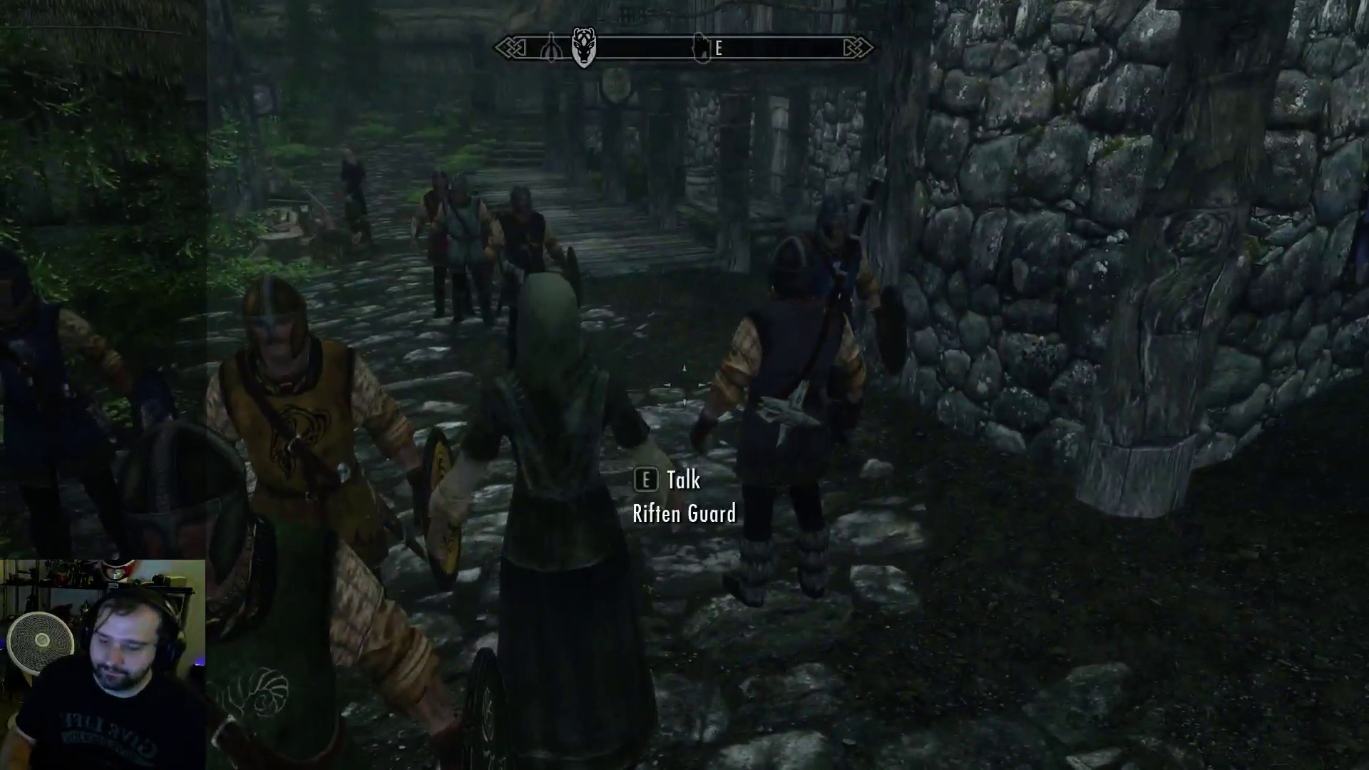
Quit the game to the desktop without saving
{"action": "key", "text": "Escape"}
{"action": "mouse_move", "coordinate": [408, 538]}
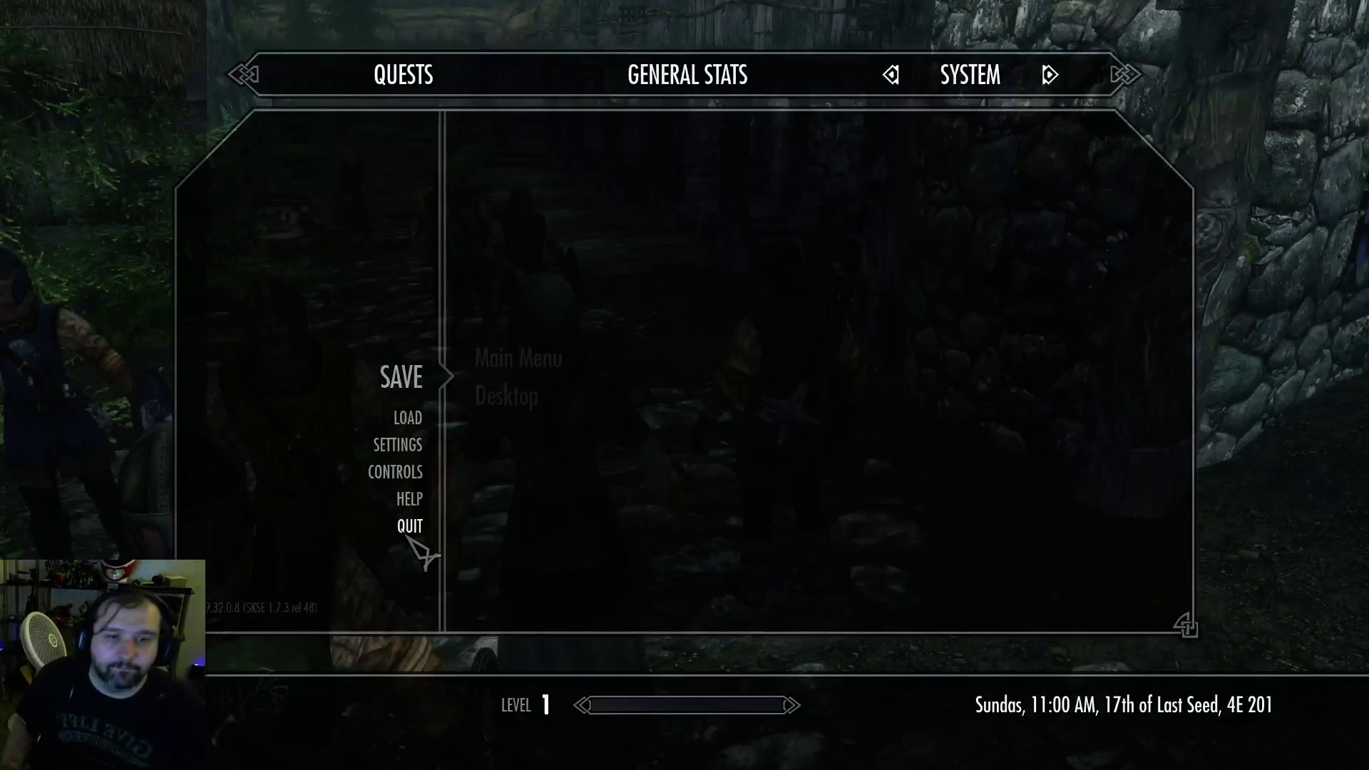
{"action": "left_click", "coordinate": [515, 418]}
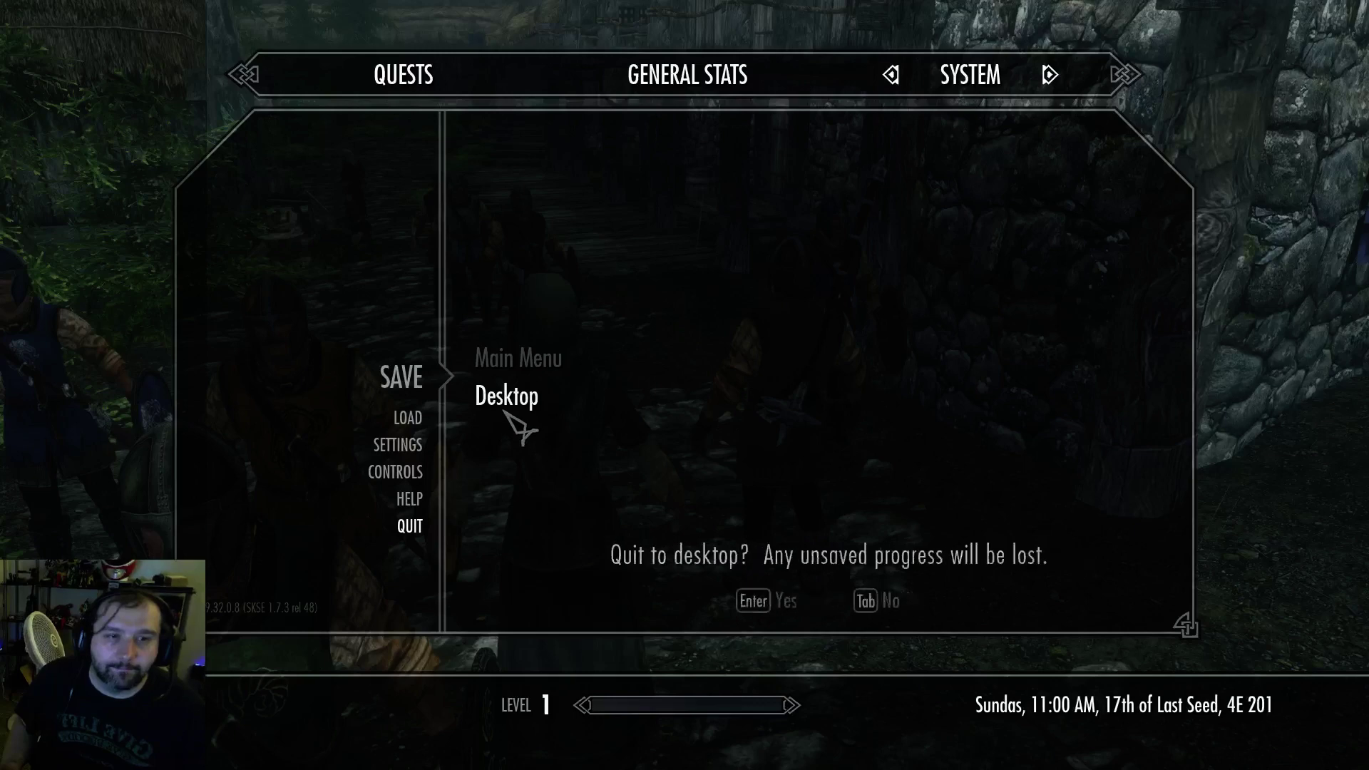
{"action": "left_click", "coordinate": [758, 602]}
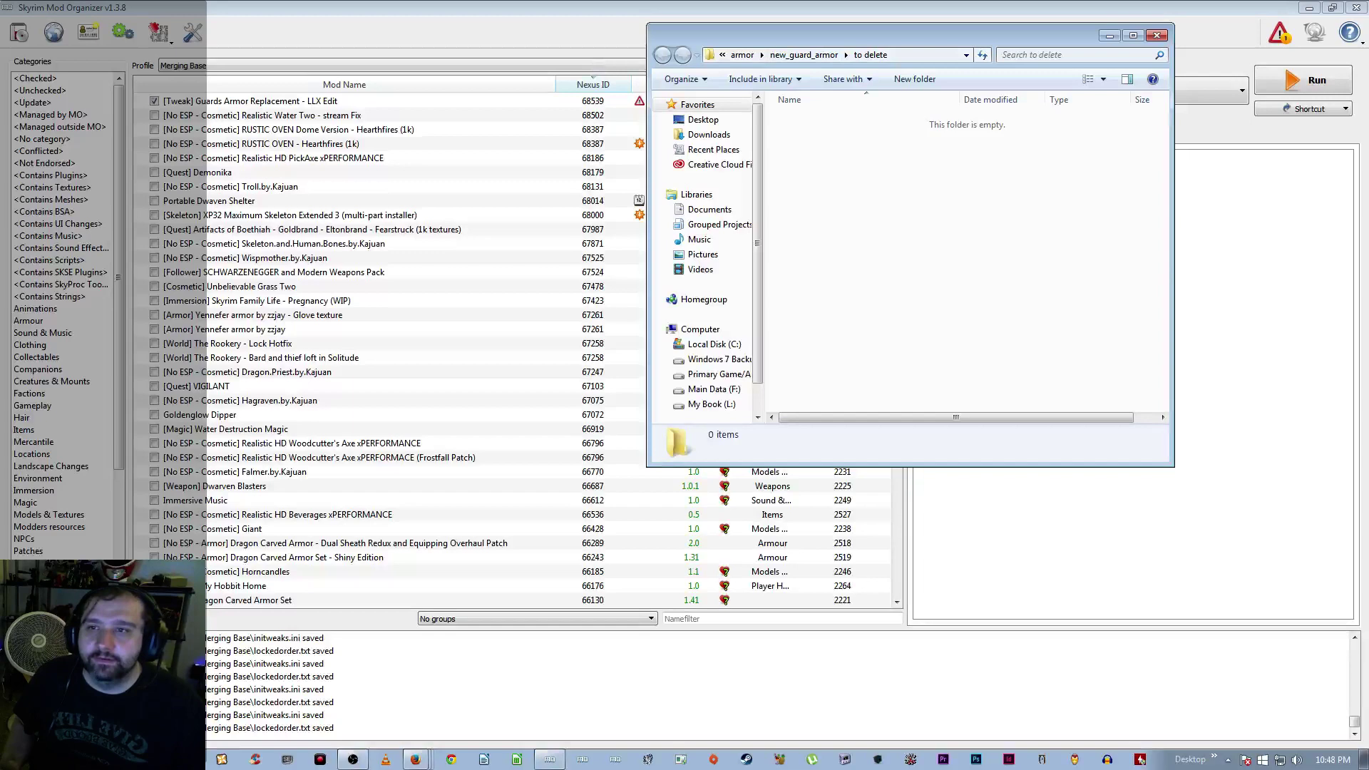
Bring up the new_guard_armor meshes folder beside the to delete folder and look through the Dawnstar armor and helmet mesh files
{"action": "left_click_drag", "start_coordinate": [492, 147], "coordinate": [416, 114]}
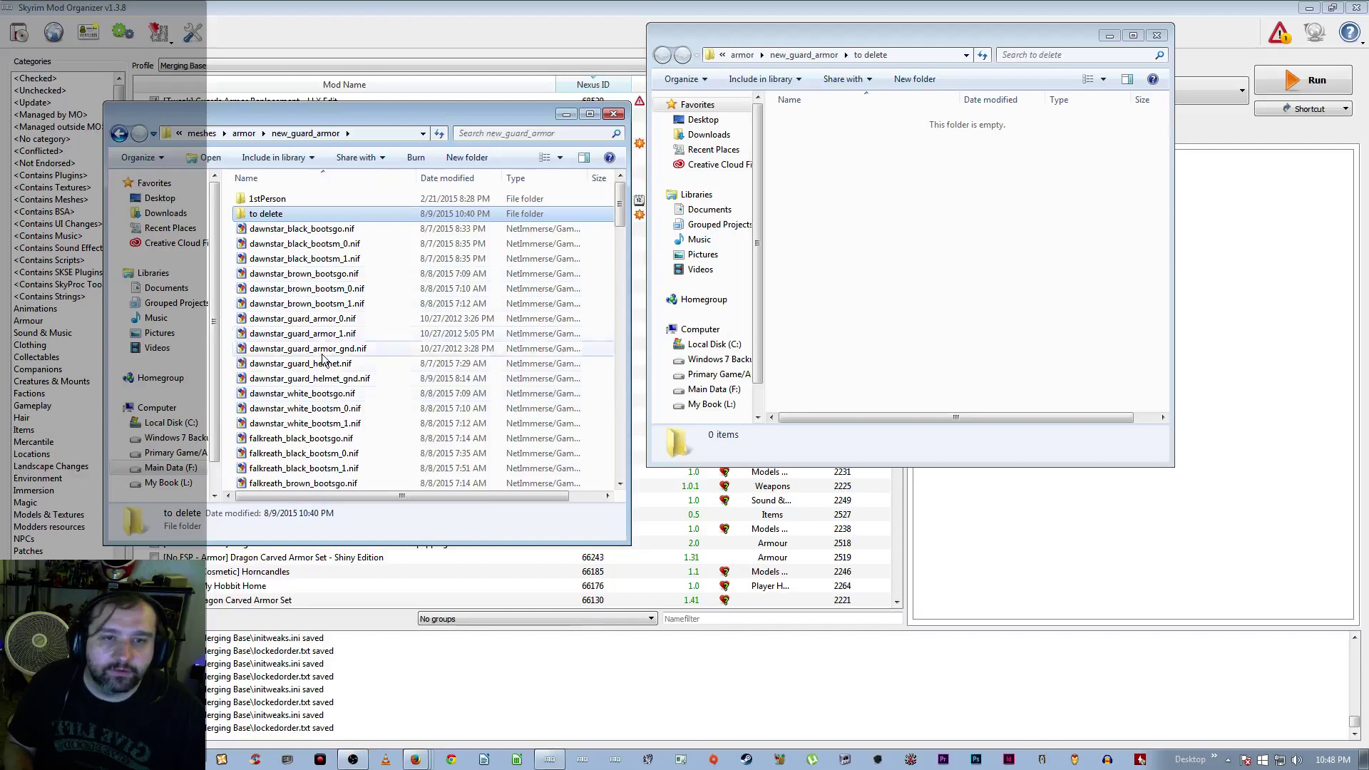
{"action": "left_click", "coordinate": [334, 333]}
{"action": "left_click", "coordinate": [336, 321]}
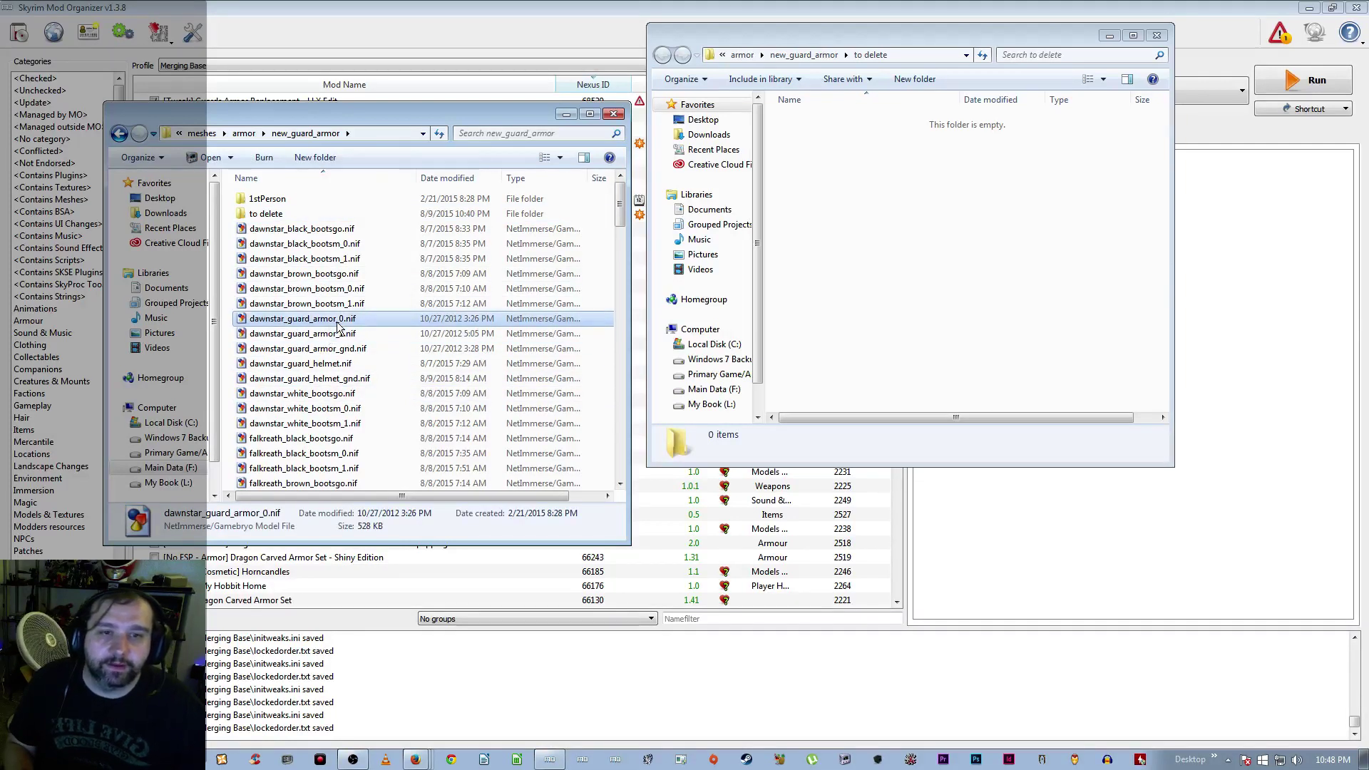
{"action": "left_click", "coordinate": [342, 350]}
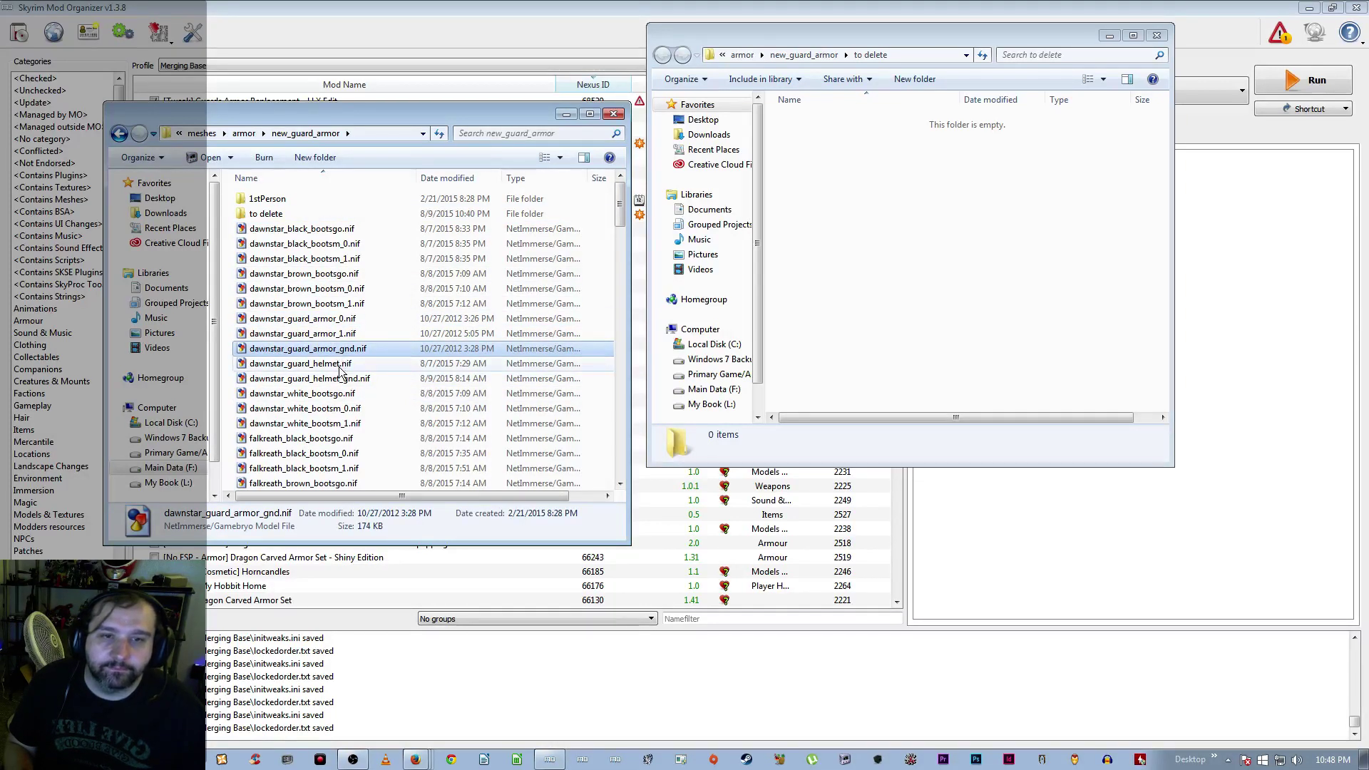
{"action": "left_click", "coordinate": [340, 366]}
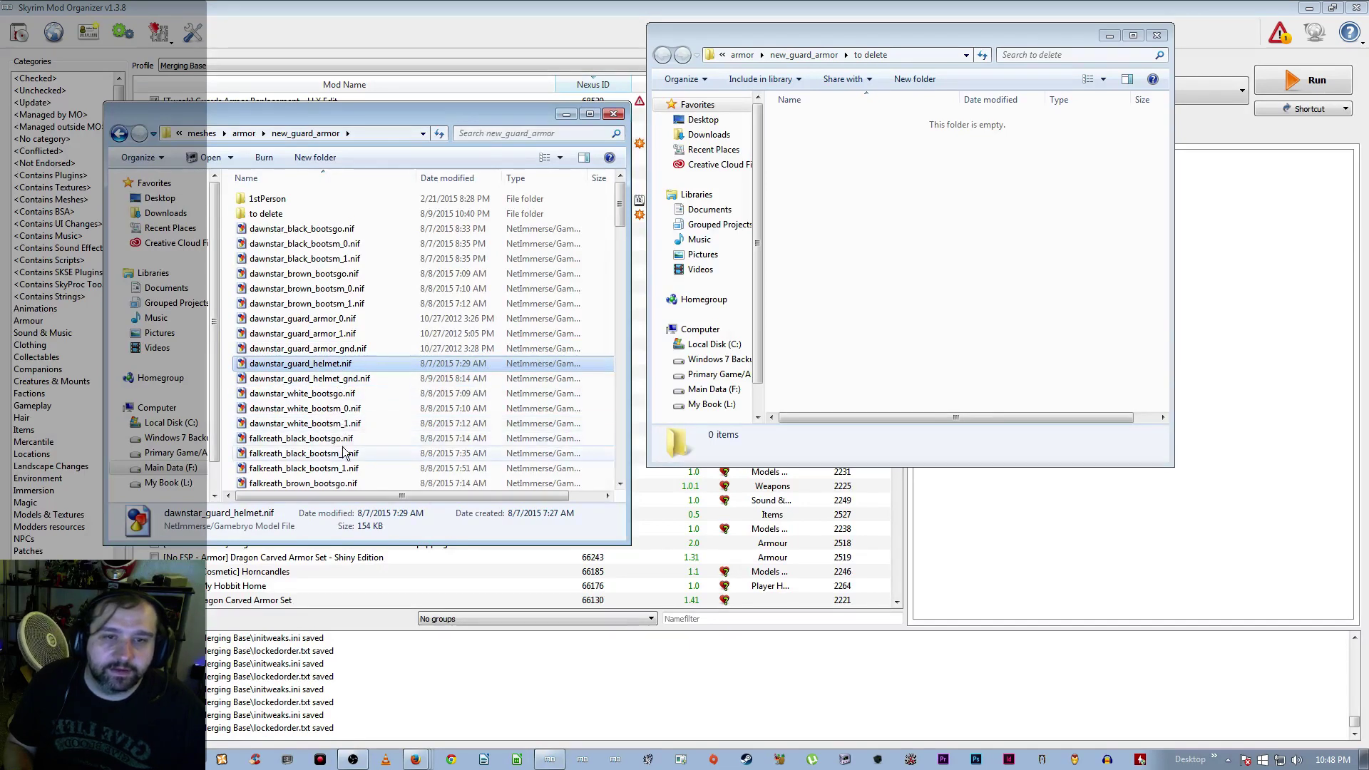
{"action": "scroll", "coordinate": [345, 453], "scroll_direction": "down", "scroll_amount": 3}
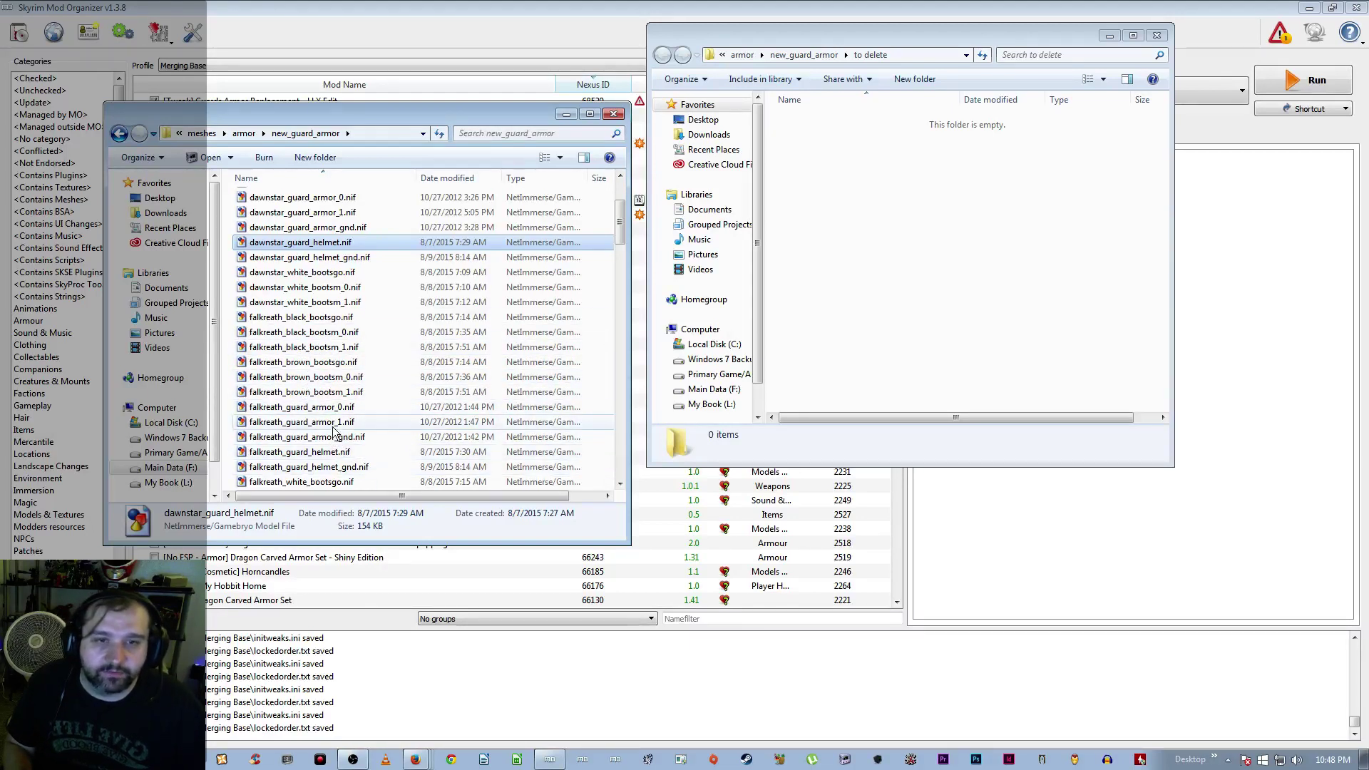
{"action": "scroll", "coordinate": [339, 395], "scroll_direction": "up", "scroll_amount": 1}
{"action": "scroll", "coordinate": [336, 397], "scroll_direction": "down", "scroll_amount": 1}
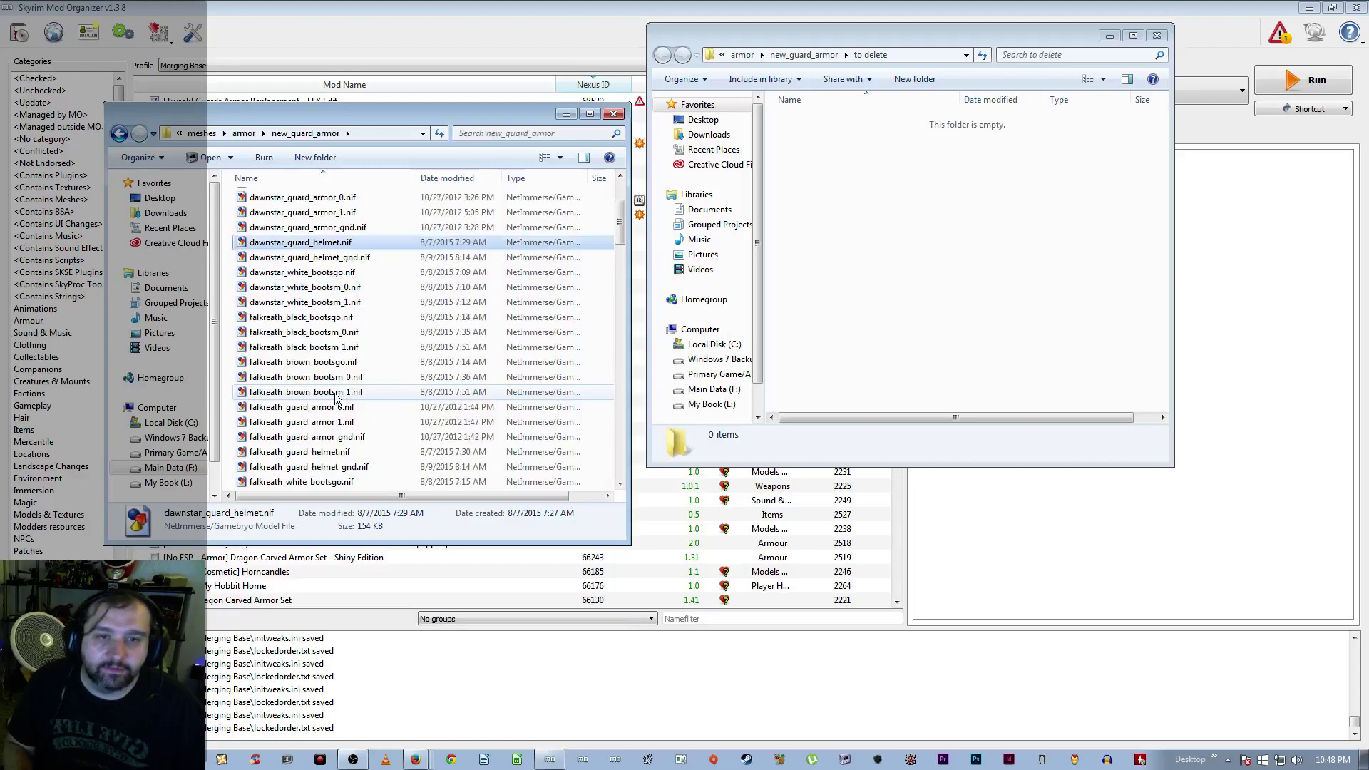
Move falkreath_guard_armor_0.nif, falkreath_guard_armor_1.nif and falkreath_guard_armor_gnd.nif into the to delete folder
{"action": "left_click", "coordinate": [335, 332]}
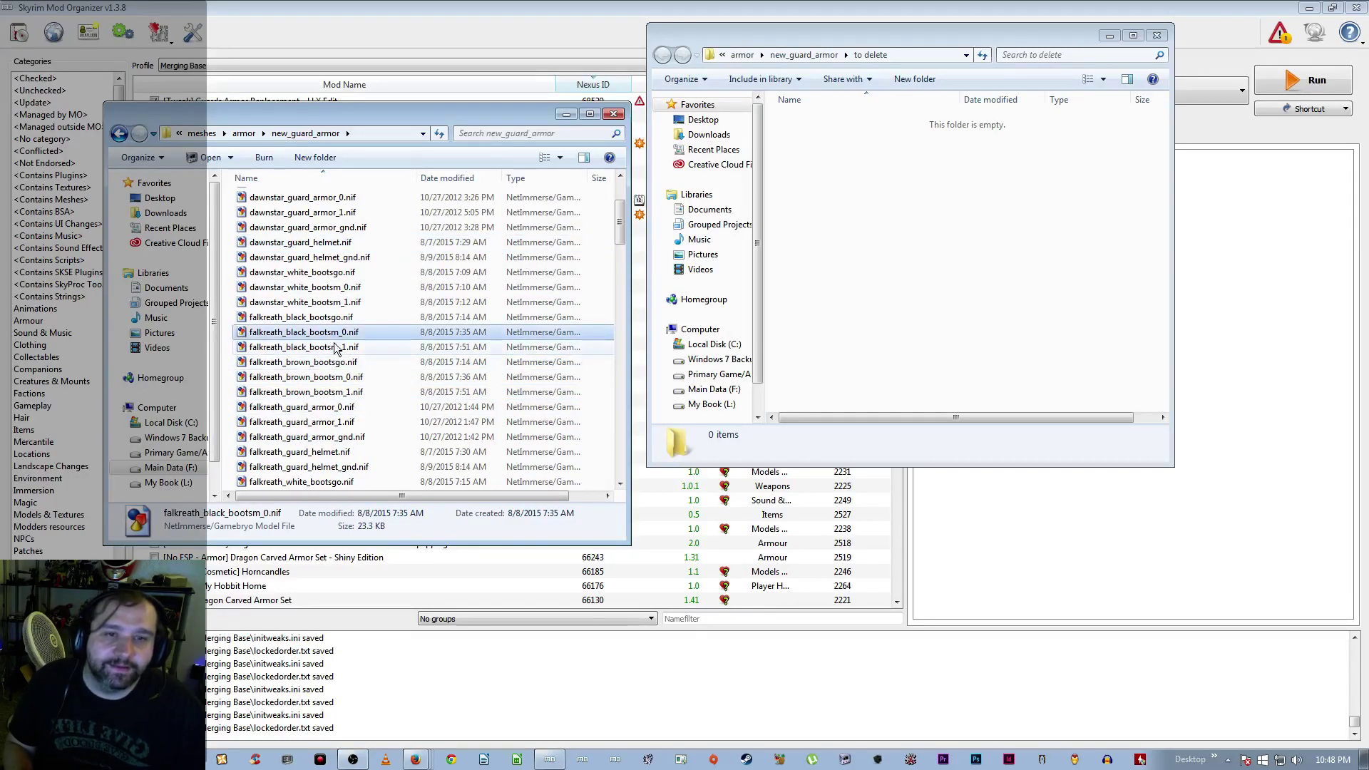
{"action": "left_click", "coordinate": [318, 408]}
{"action": "scroll", "coordinate": [319, 399], "scroll_direction": "down", "scroll_amount": 2}
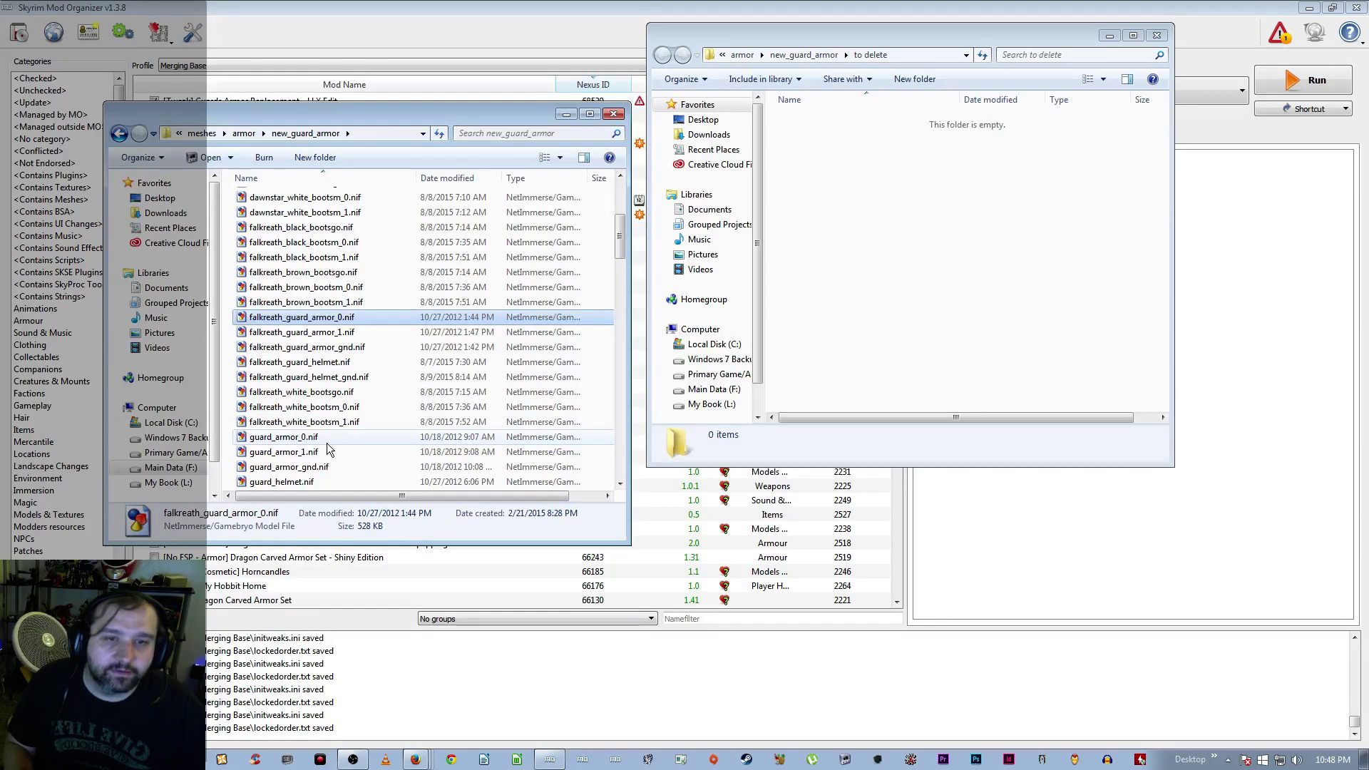
{"action": "left_click", "coordinate": [325, 348], "text": "shift"}
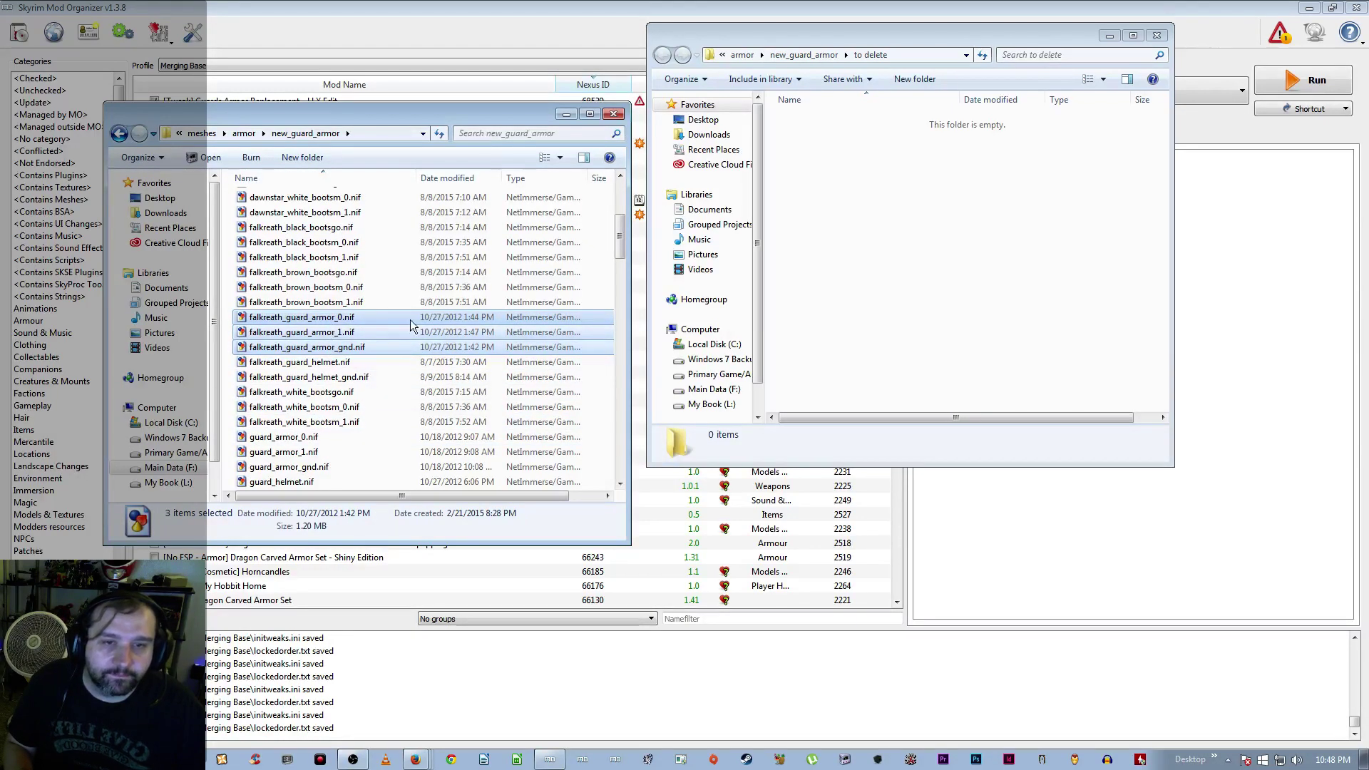
{"action": "left_click_drag", "start_coordinate": [854, 324], "coordinate": [855, 325]}
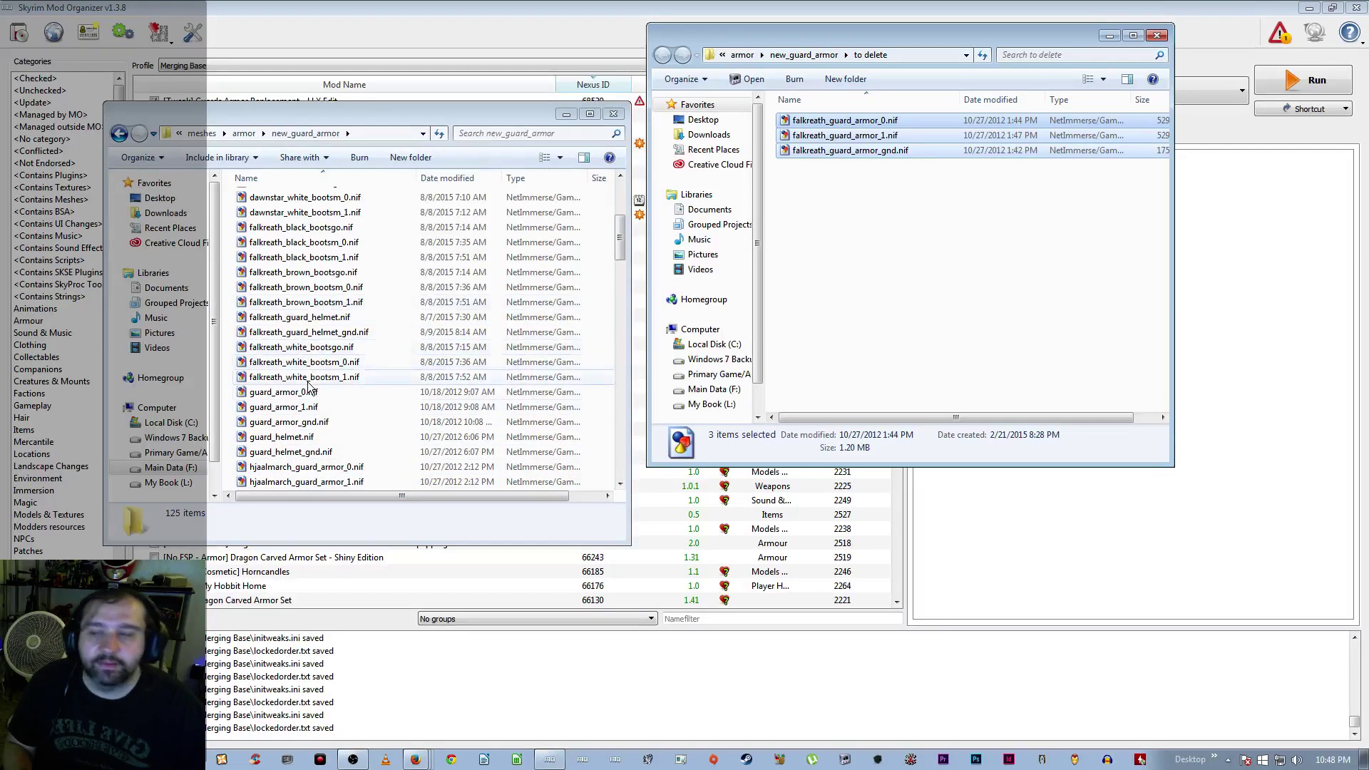
Move the three hjaalmarch_guard_armor meshes (_0, _1 and _gnd) into the to delete folder
{"action": "left_click", "coordinate": [320, 412]}
{"action": "scroll", "coordinate": [319, 409], "scroll_direction": "down", "scroll_amount": 2}
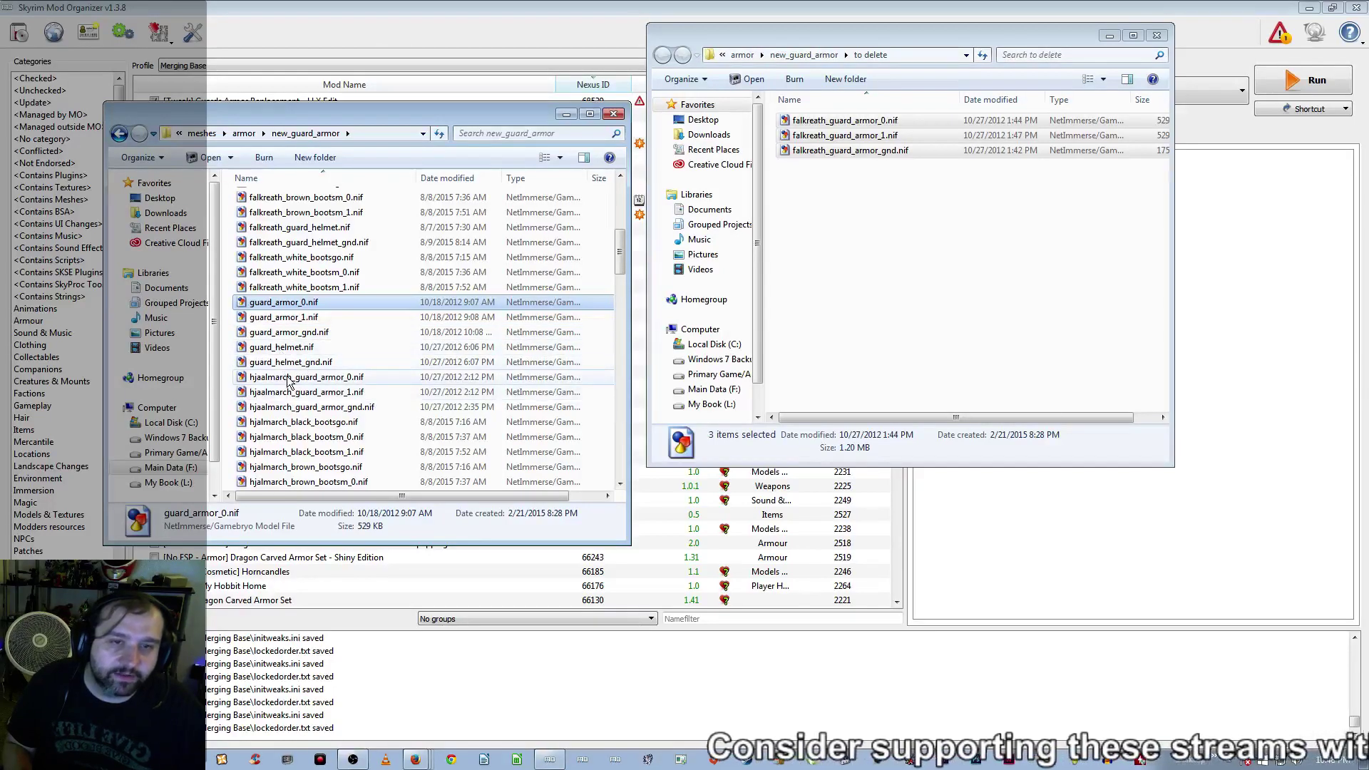
{"action": "scroll", "coordinate": [319, 377], "scroll_direction": "down", "scroll_amount": 2}
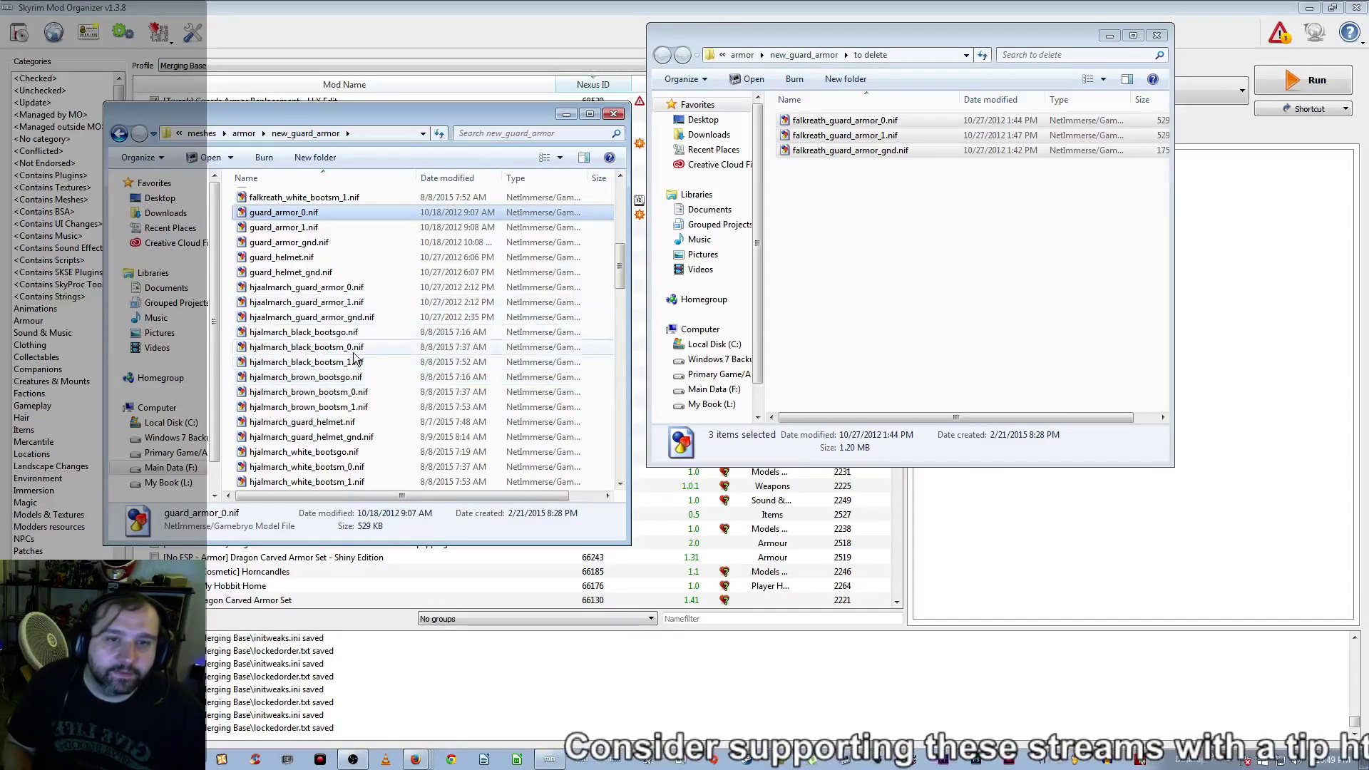
{"action": "left_click", "coordinate": [321, 287]}
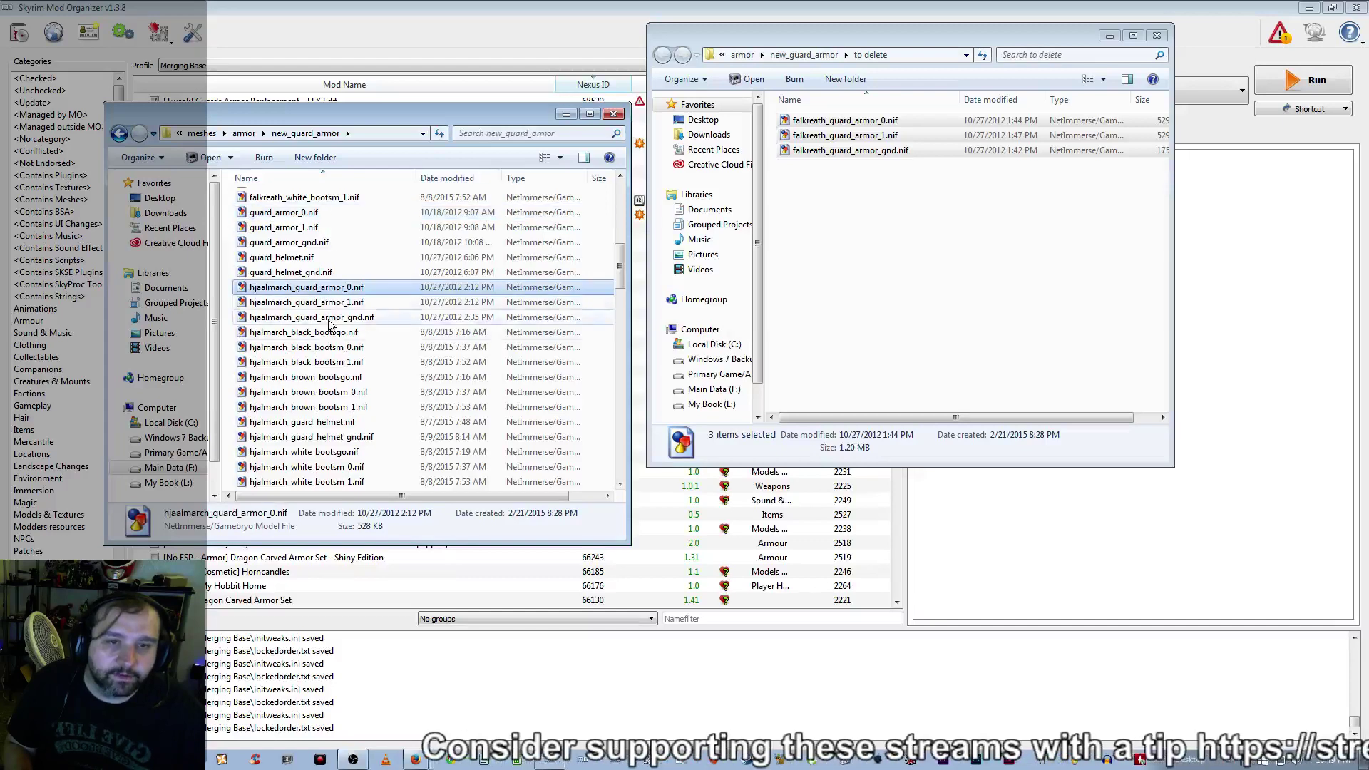
{"action": "left_click", "coordinate": [328, 317], "text": "shift"}
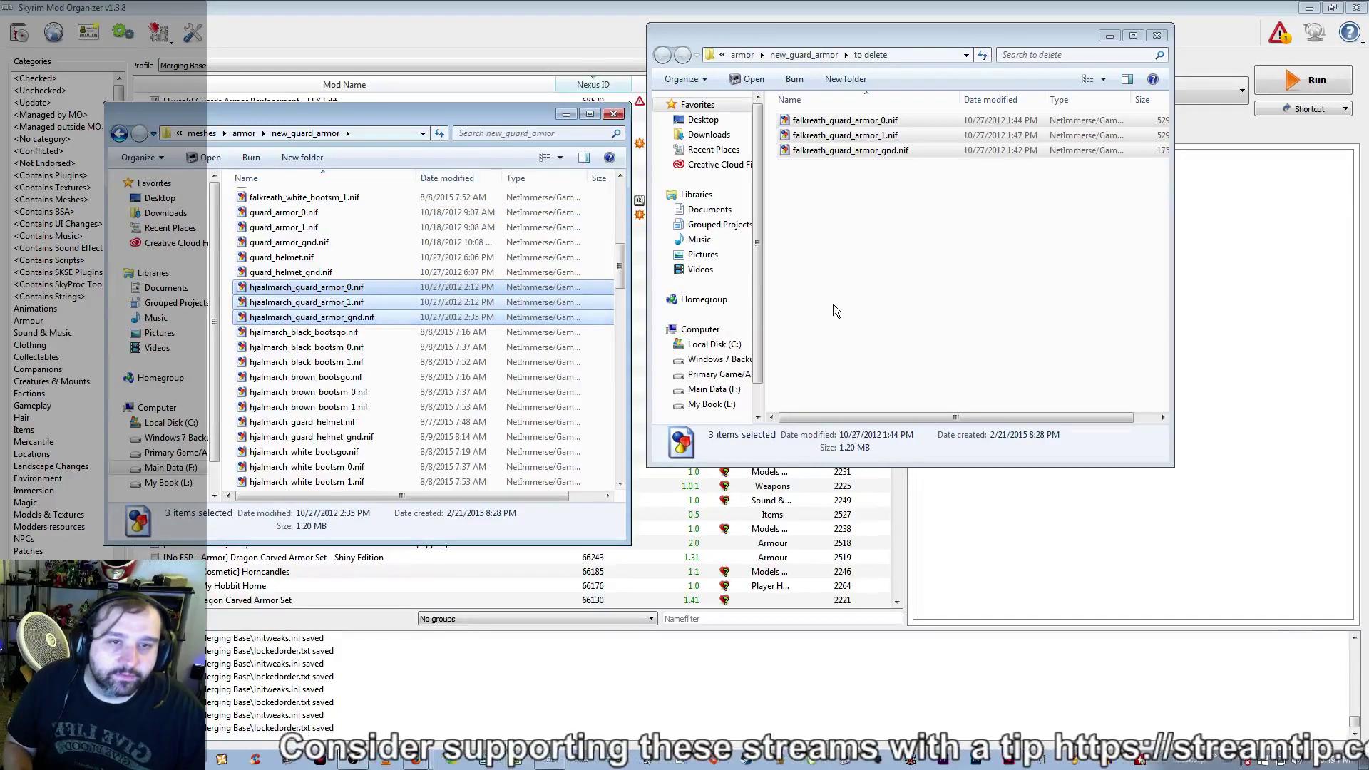
{"action": "left_click", "coordinate": [871, 307]}
{"action": "key", "text": "ctrl+v"}
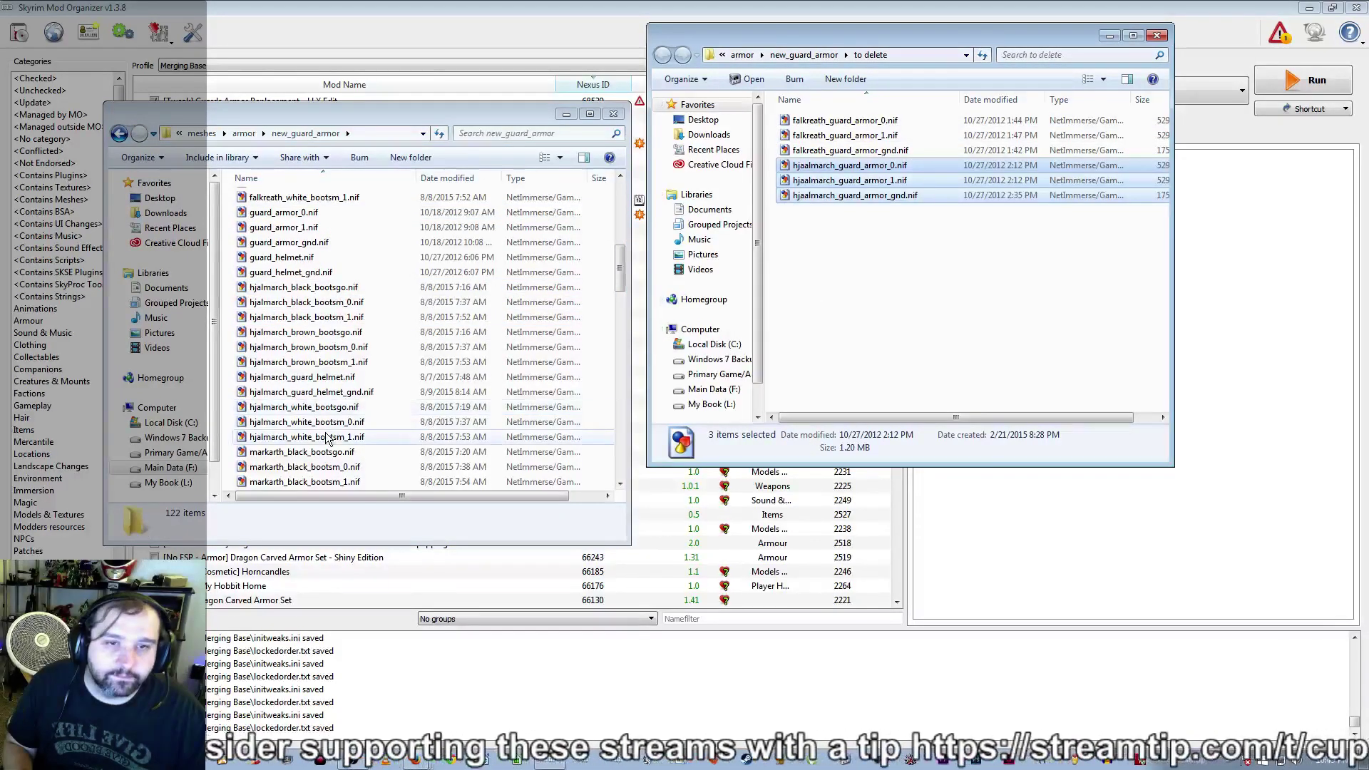
Move the three markarth_guard_armor meshes (_0, _1 and _gnd) into the to delete folder
{"action": "left_click", "coordinate": [311, 438]}
{"action": "scroll", "coordinate": [312, 439], "scroll_direction": "down", "scroll_amount": 2}
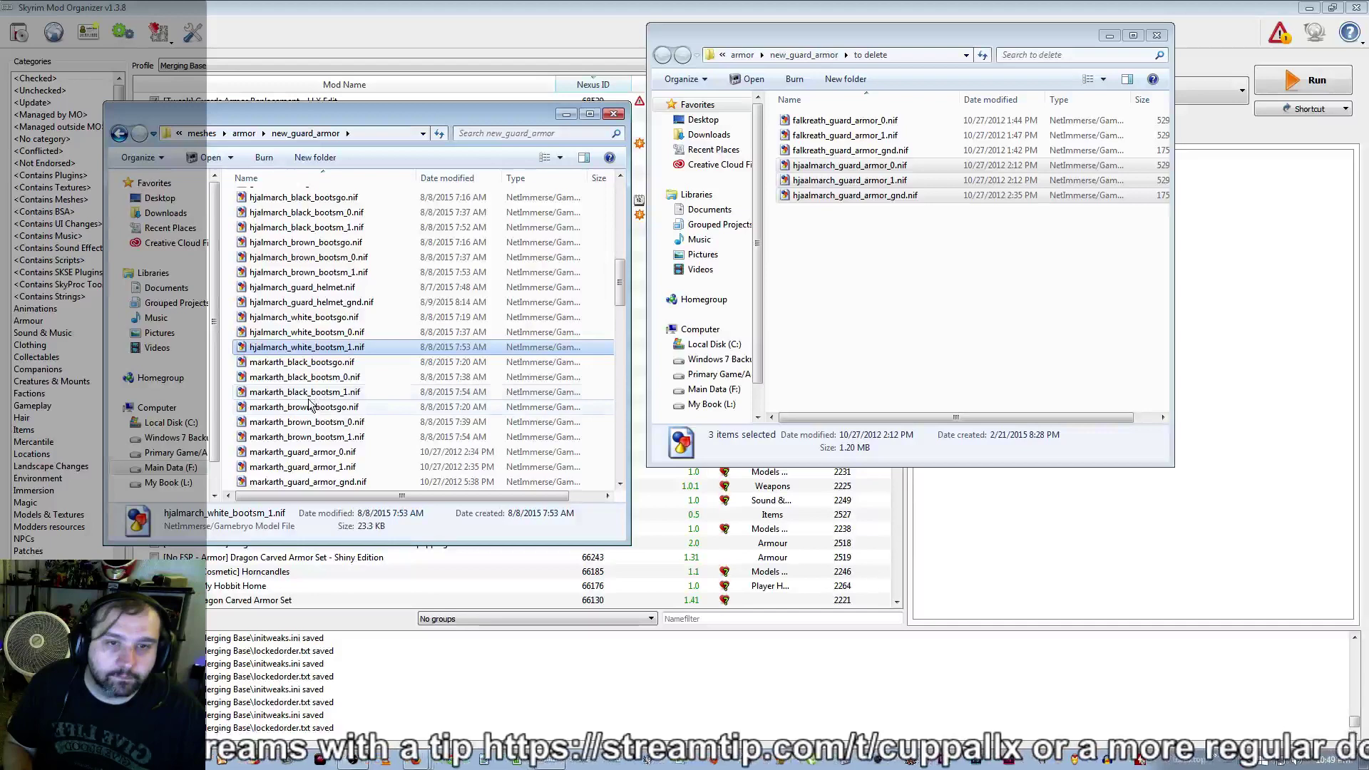
{"action": "left_click", "coordinate": [311, 363]}
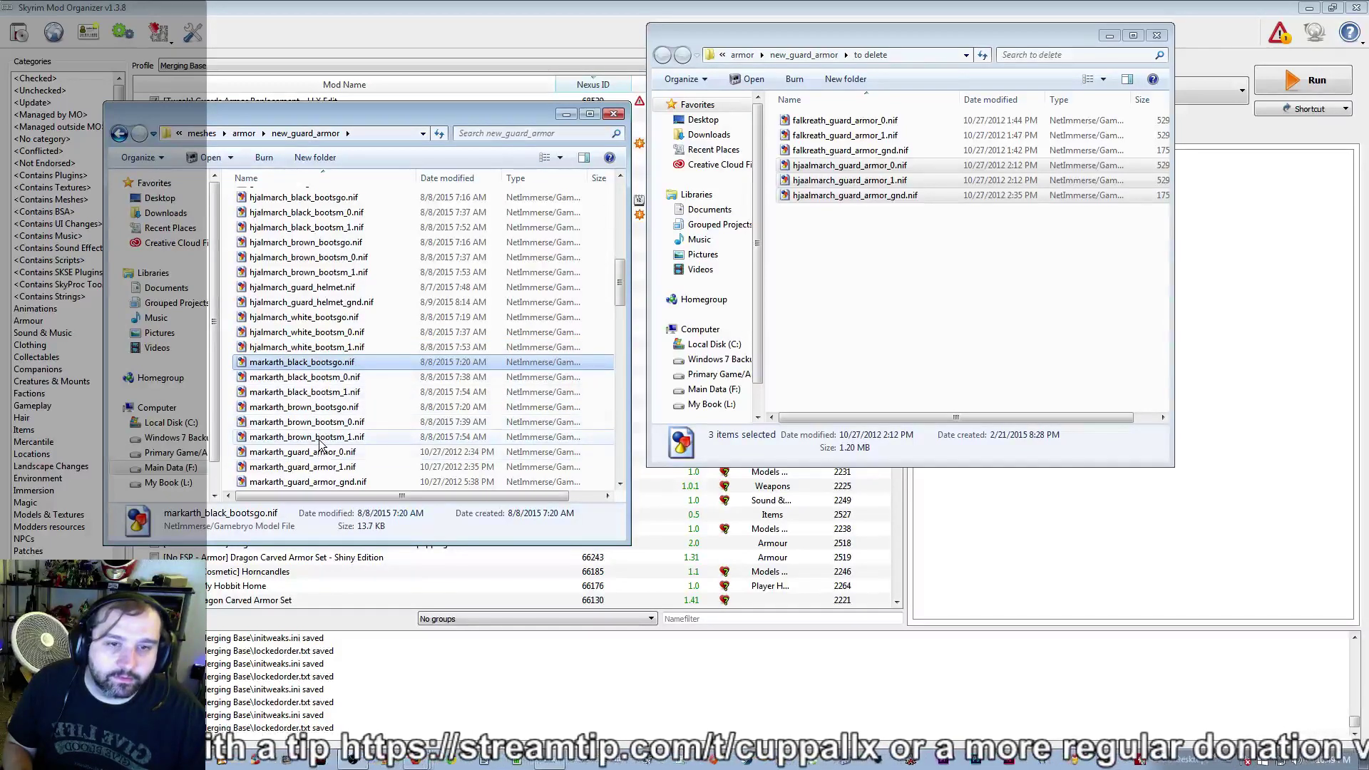
{"action": "scroll", "coordinate": [320, 446], "scroll_direction": "down", "scroll_amount": 2}
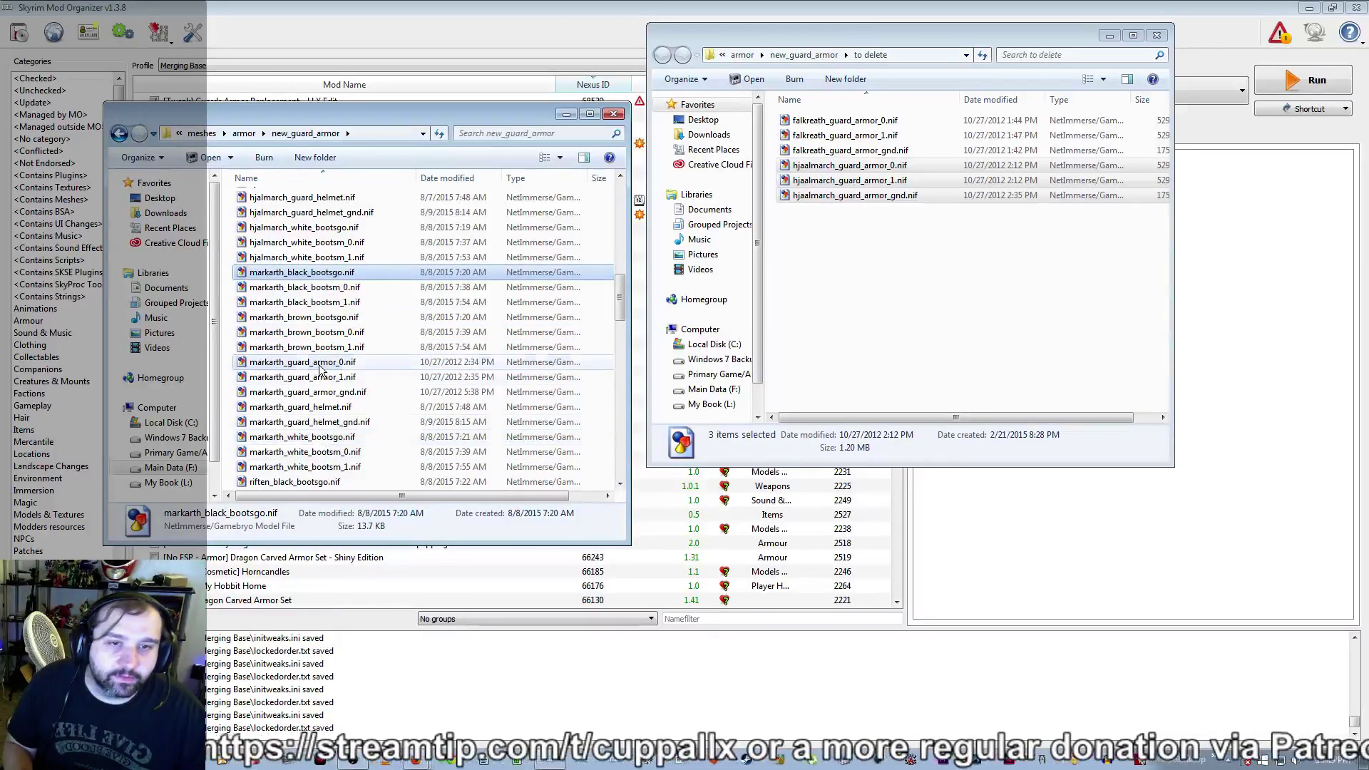
{"action": "left_click_drag", "start_coordinate": [326, 356], "coordinate": [328, 397]}
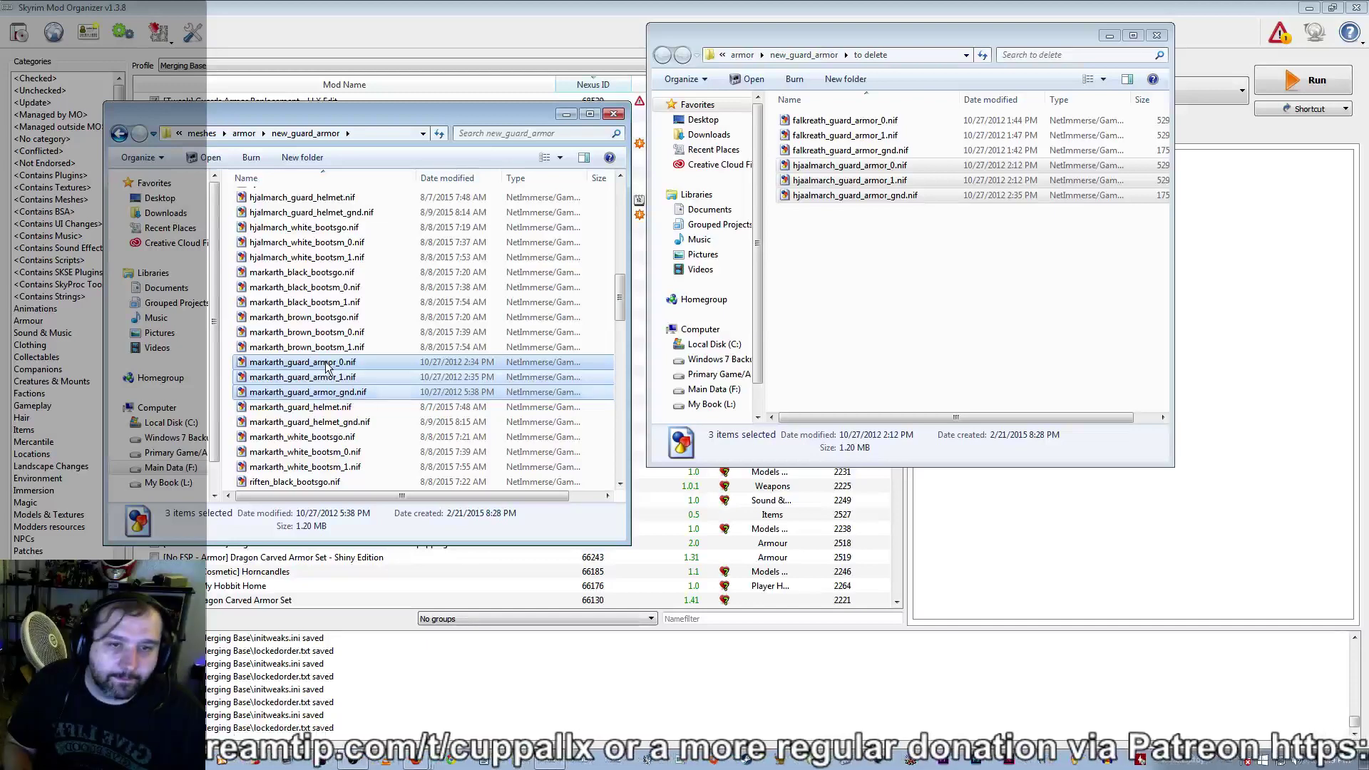
{"action": "left_click_drag", "start_coordinate": [887, 353], "coordinate": [887, 352]}
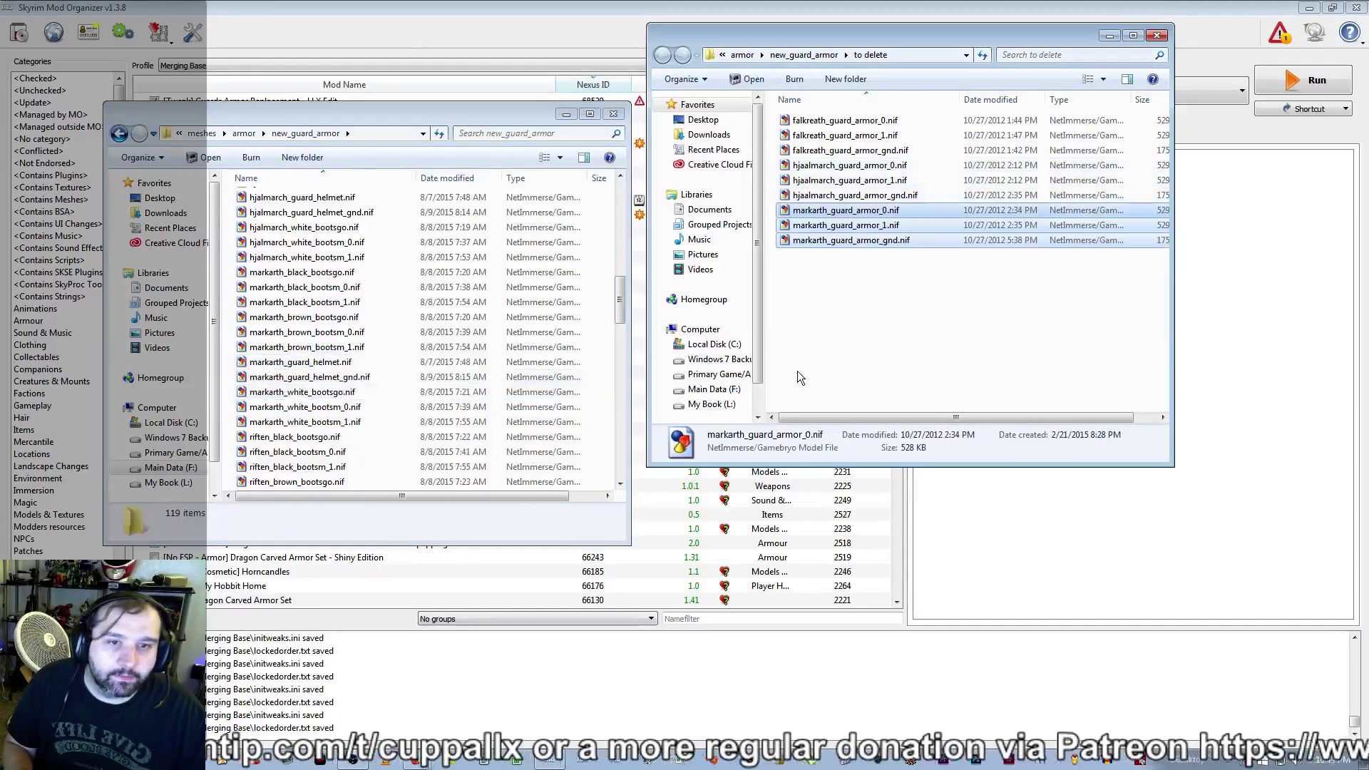
Move the three riften_guard_armor meshes (_0, _1 and _gnd) into the to delete folder
{"action": "left_click", "coordinate": [323, 396]}
{"action": "scroll", "coordinate": [323, 397], "scroll_direction": "down", "scroll_amount": 4}
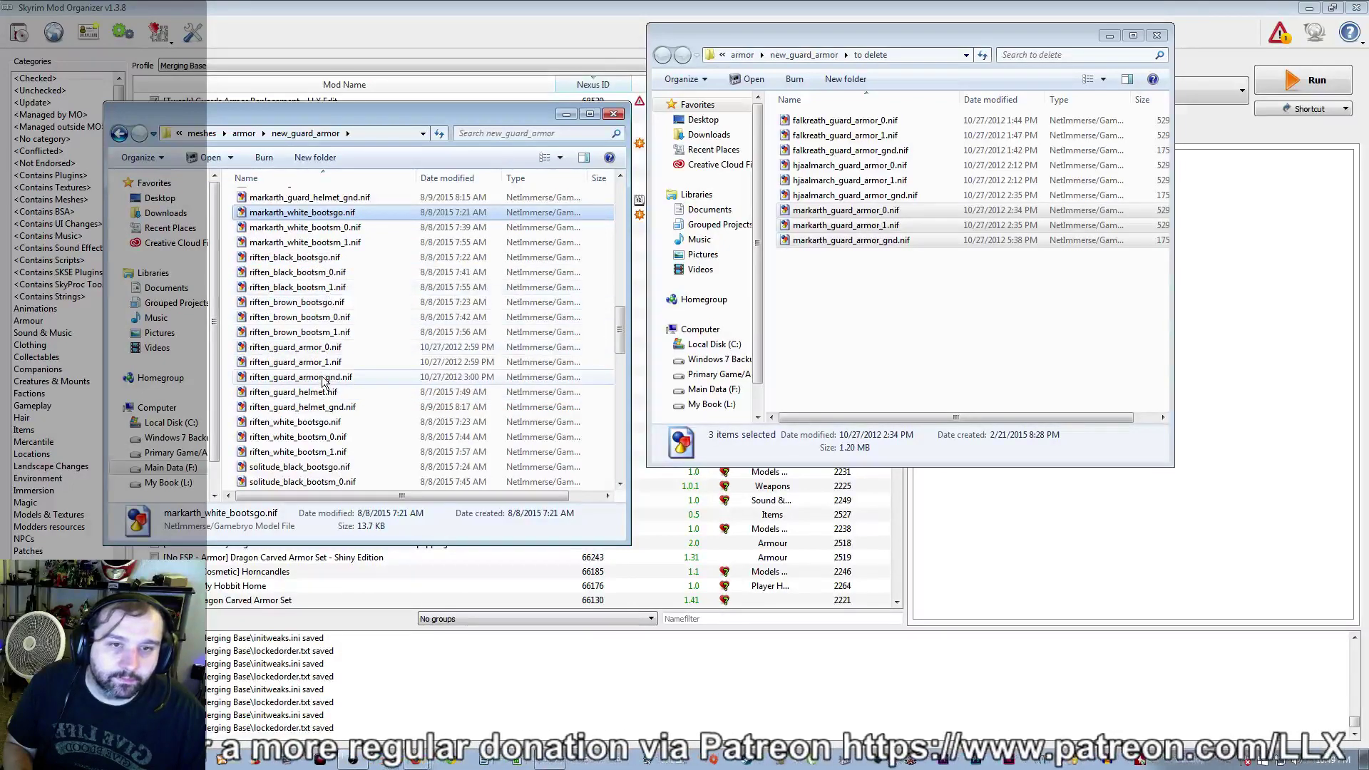
{"action": "left_click", "coordinate": [325, 347]}
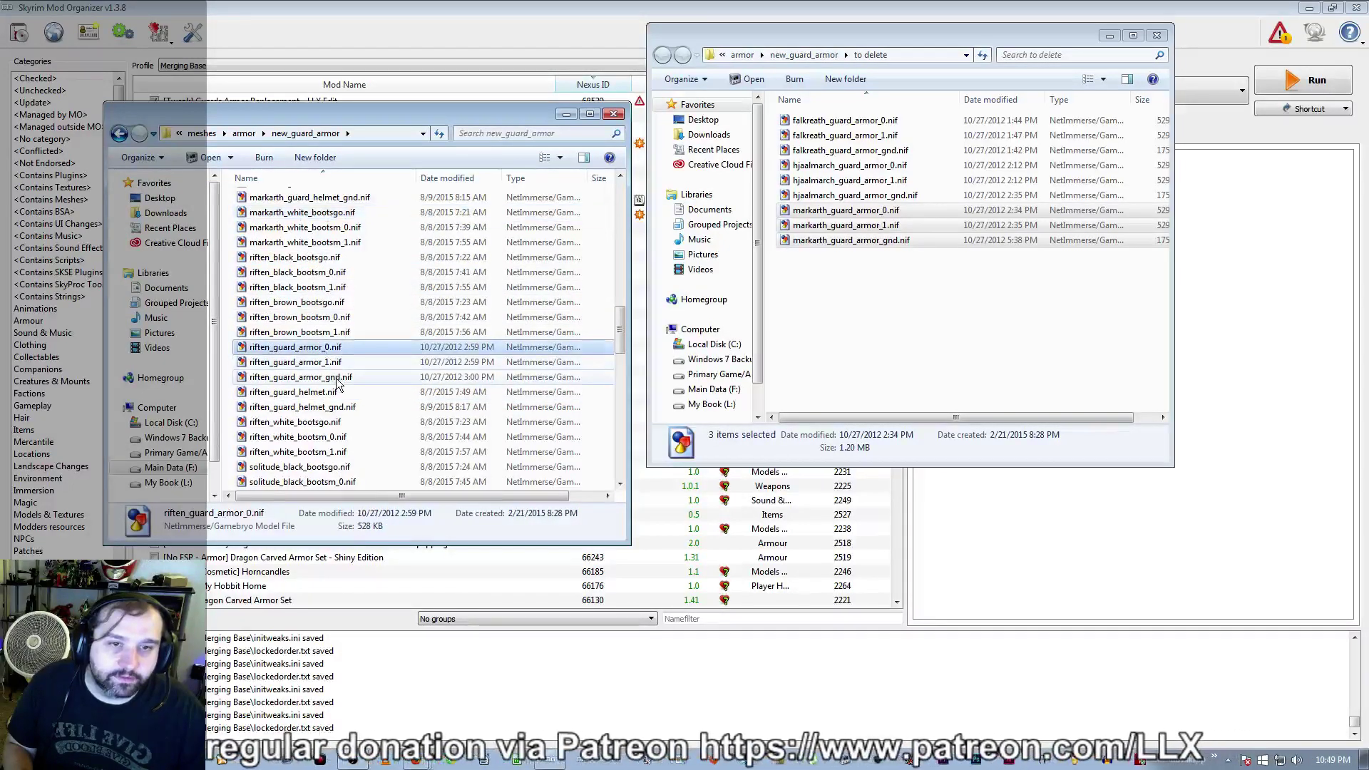
{"action": "left_click", "coordinate": [324, 377], "text": "shift"}
{"action": "left_click_drag", "start_coordinate": [883, 366], "coordinate": [884, 367]}
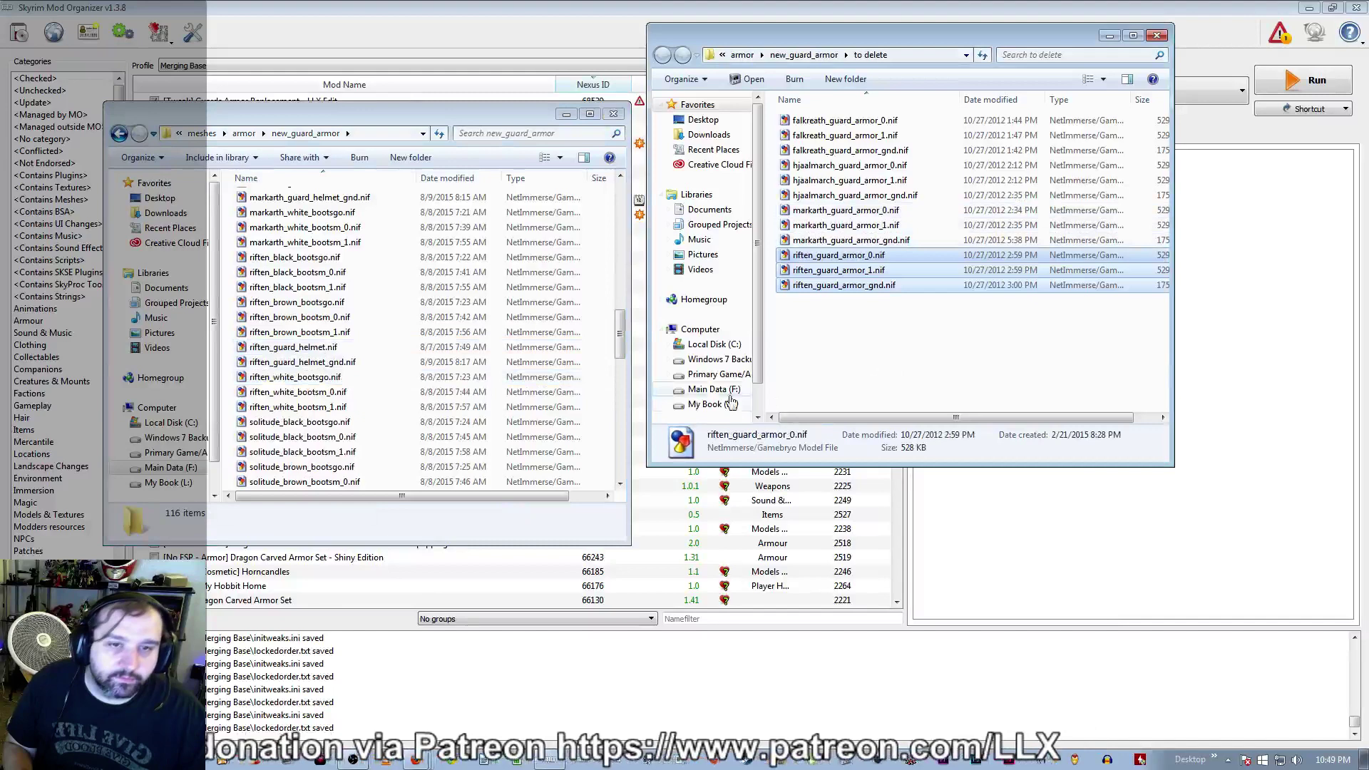
Move the three solitude_guard_armor meshes (_0, _1 and _gnd) into the to delete folder
{"action": "left_click", "coordinate": [313, 407]}
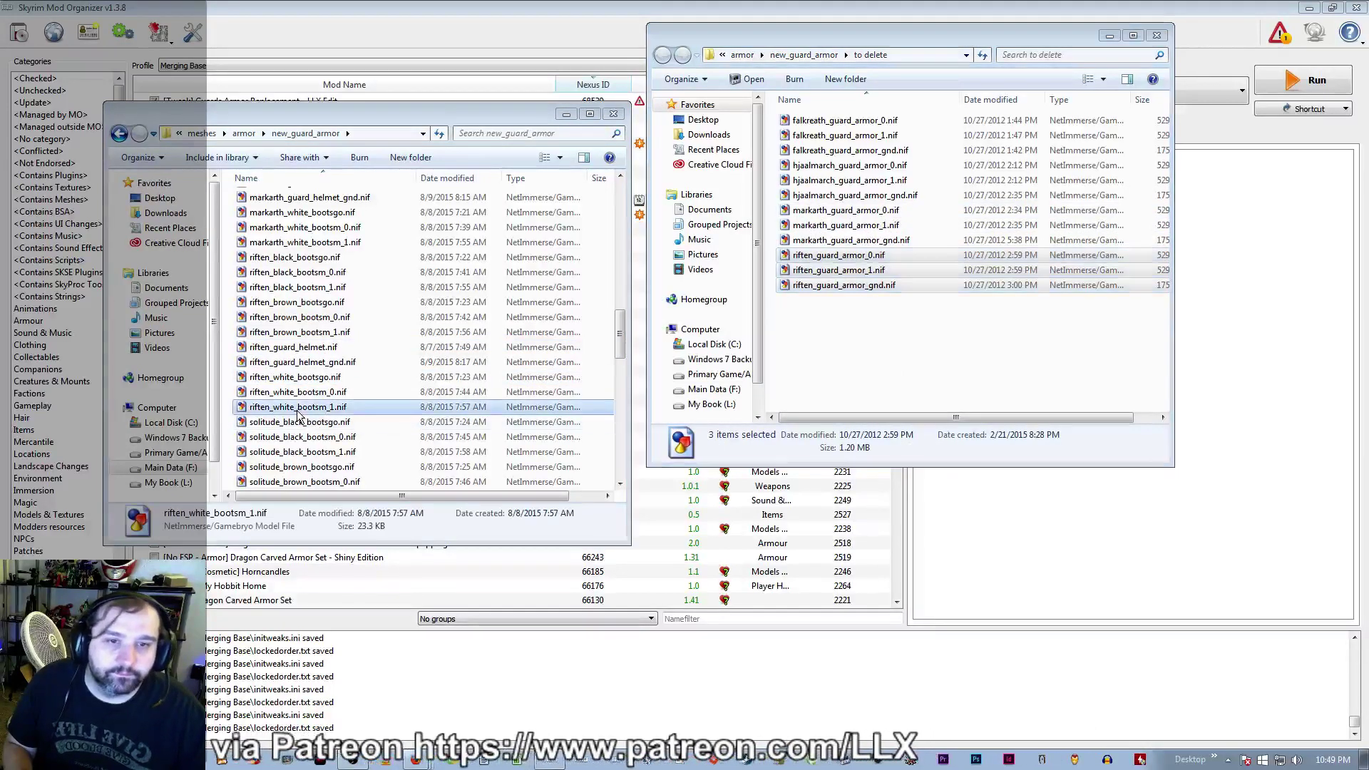
{"action": "scroll", "coordinate": [319, 425], "scroll_direction": "down", "scroll_amount": 4}
{"action": "left_click", "coordinate": [322, 332]}
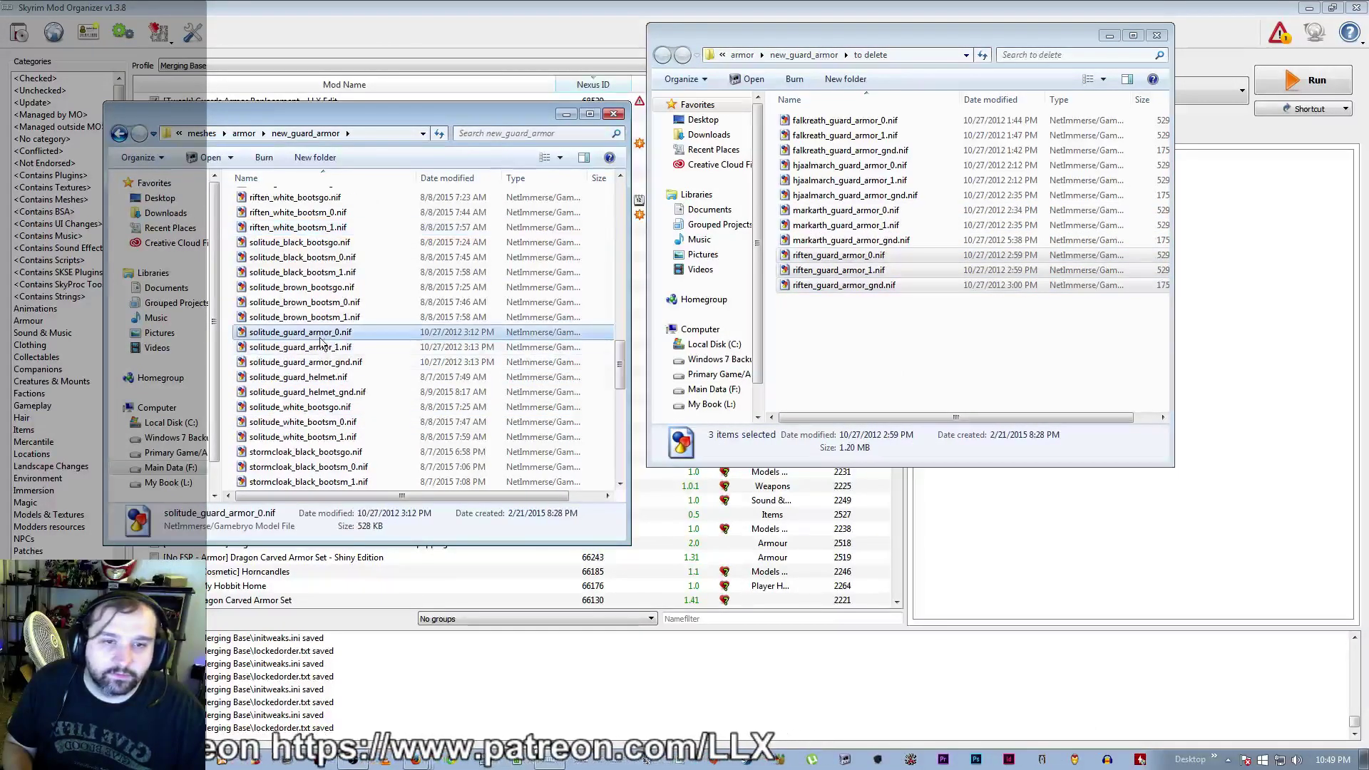
{"action": "left_click", "coordinate": [323, 362], "text": "shift"}
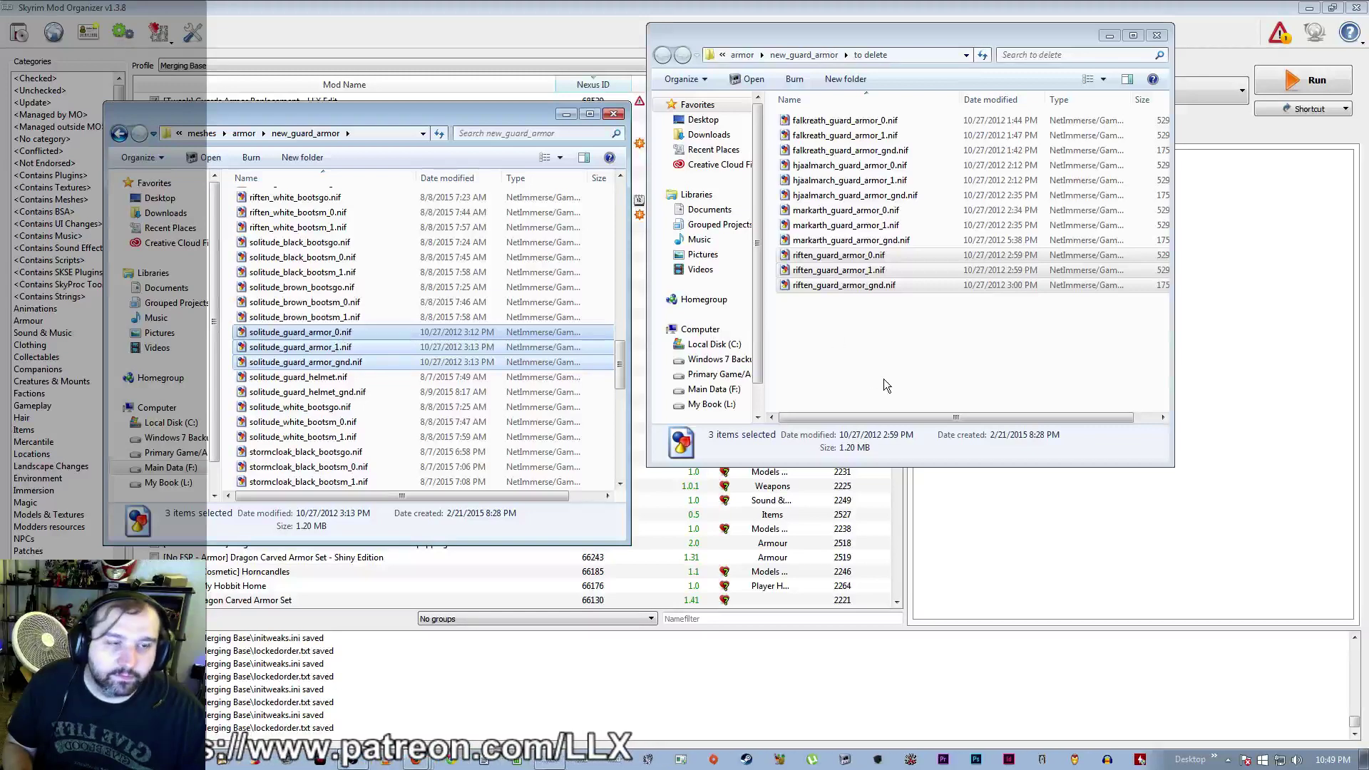
{"action": "left_click_drag", "start_coordinate": [883, 385], "coordinate": [883, 386]}
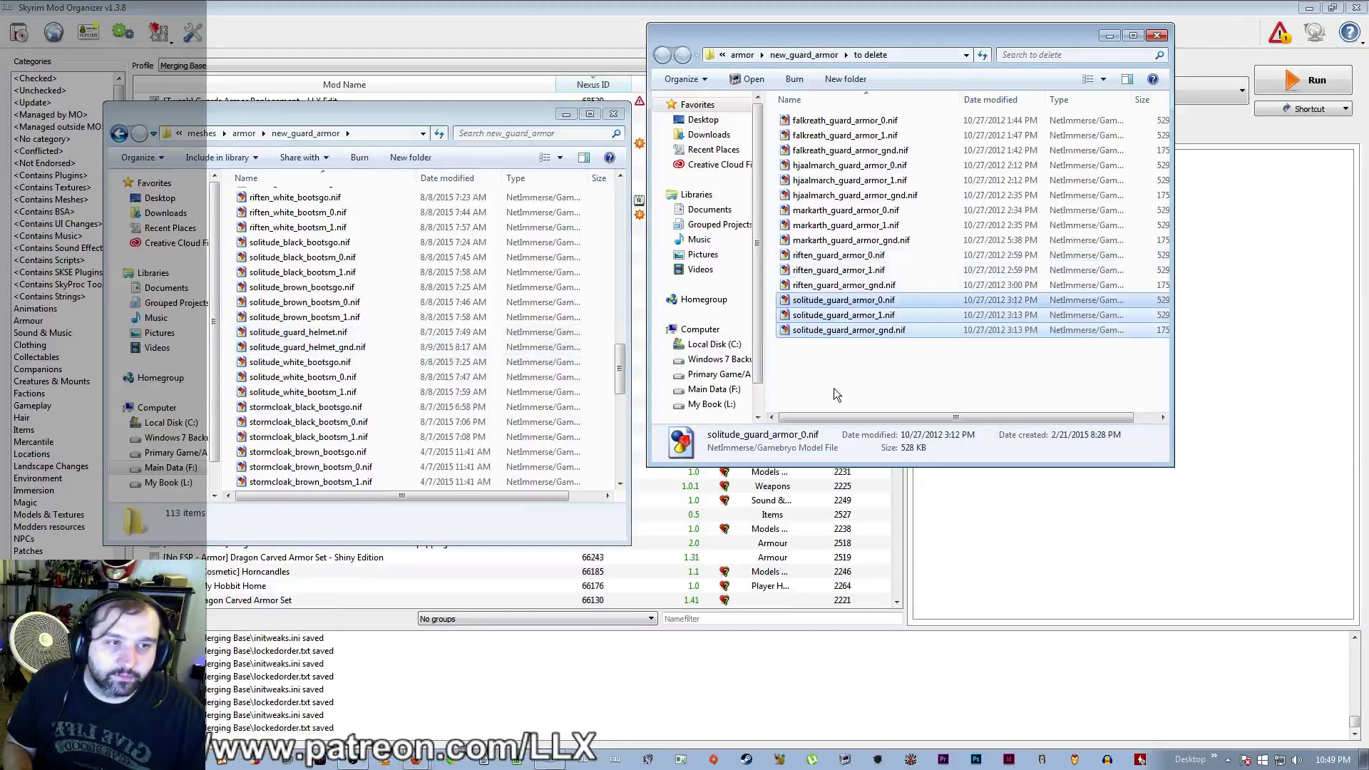
Move the three whiterun_guard_armor meshes (_0, _1 and _gnd) into the to delete folder
{"action": "left_click", "coordinate": [325, 422]}
{"action": "scroll", "coordinate": [325, 425], "scroll_direction": "down", "scroll_amount": 4}
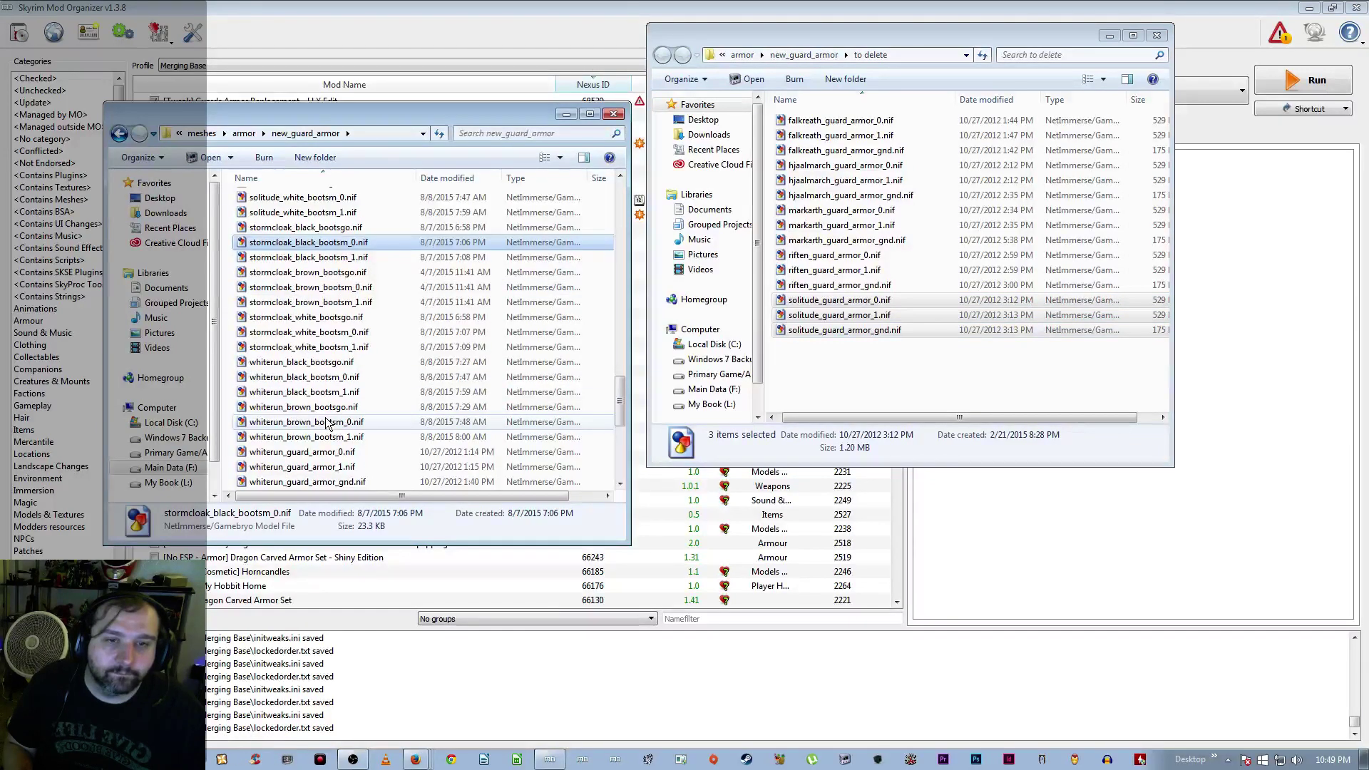
{"action": "left_click", "coordinate": [328, 452]}
{"action": "scroll", "coordinate": [328, 456], "scroll_direction": "down", "scroll_amount": 3}
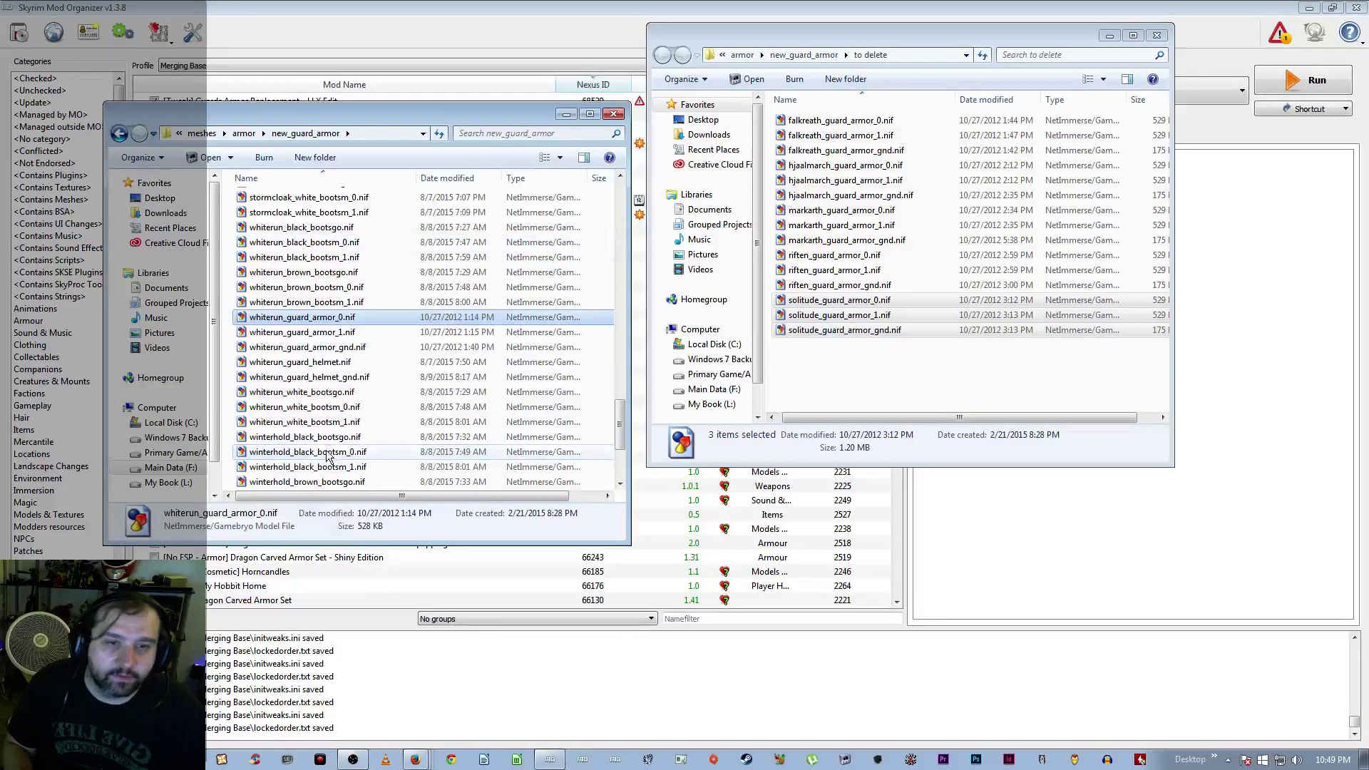
{"action": "left_click", "coordinate": [335, 348], "text": "shift"}
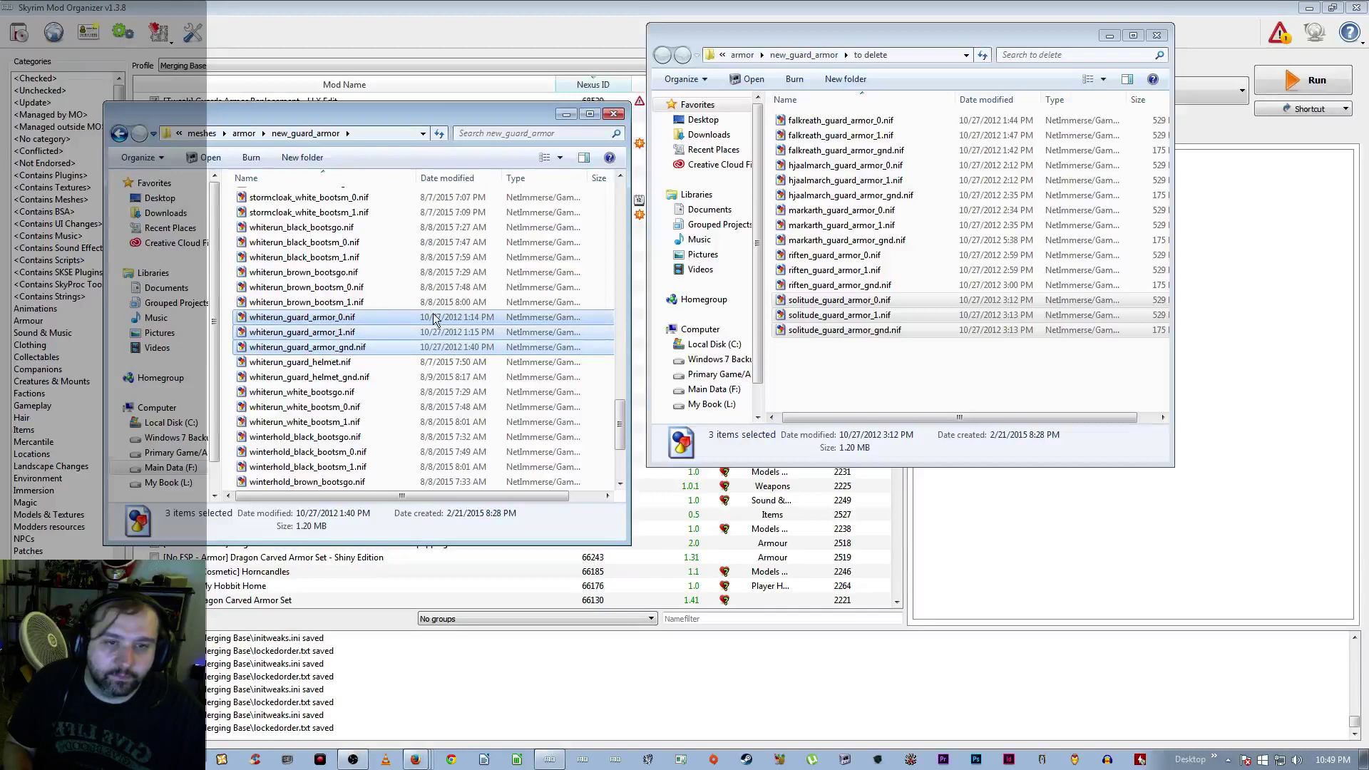
{"action": "key", "text": "ctrl+v"}
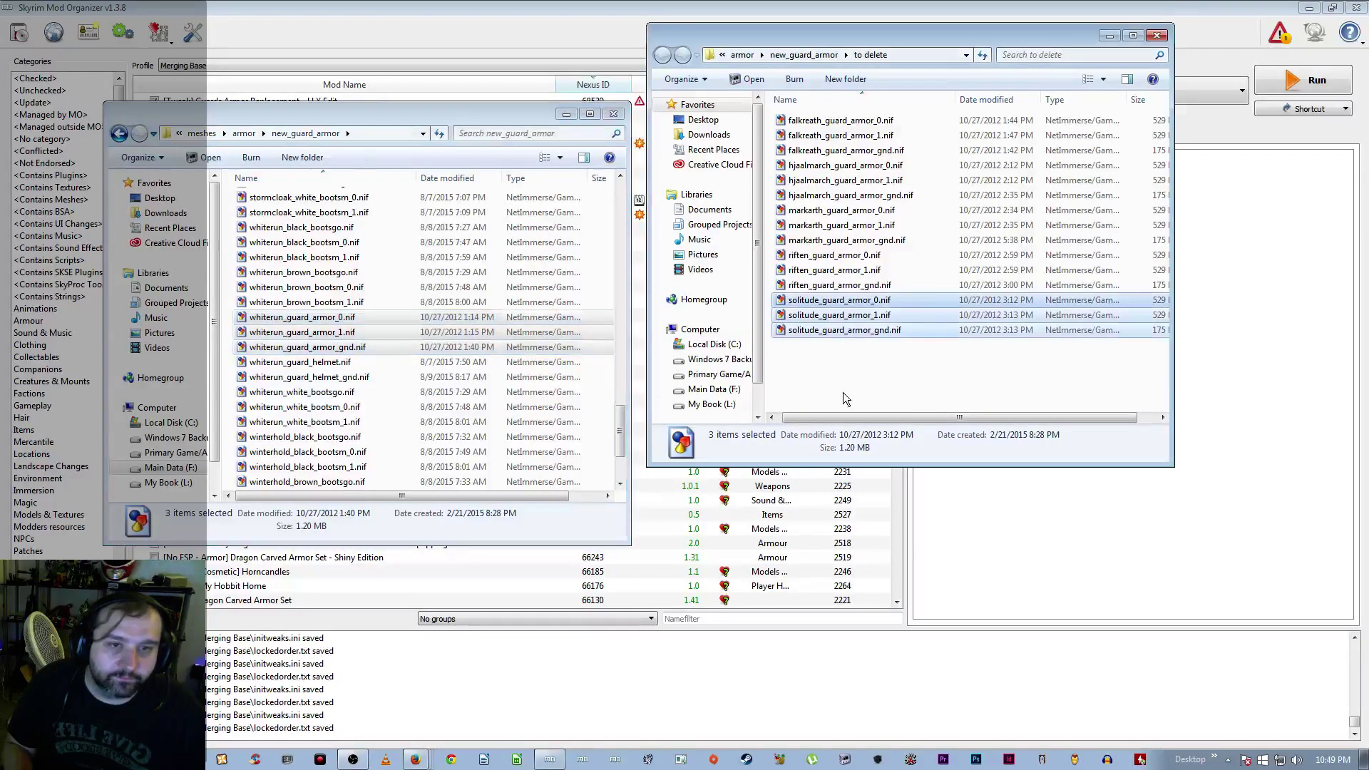
Move the three winterhold_guard_armor meshes (_0, _1 and _gnd) into the to delete folder
{"action": "left_click", "coordinate": [300, 361]}
{"action": "scroll", "coordinate": [292, 381], "scroll_direction": "down", "scroll_amount": 3}
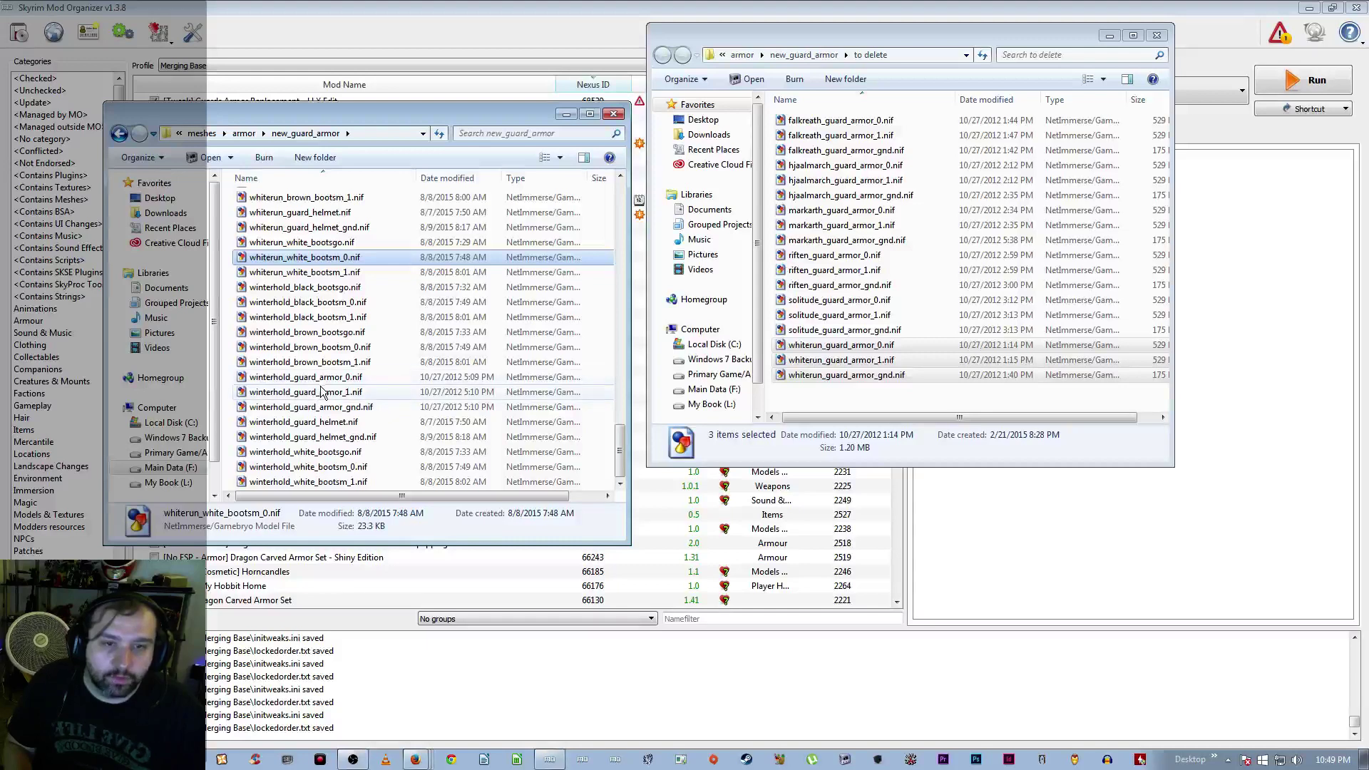
{"action": "left_click", "coordinate": [322, 376]}
{"action": "left_click", "coordinate": [328, 407], "text": "shift"}
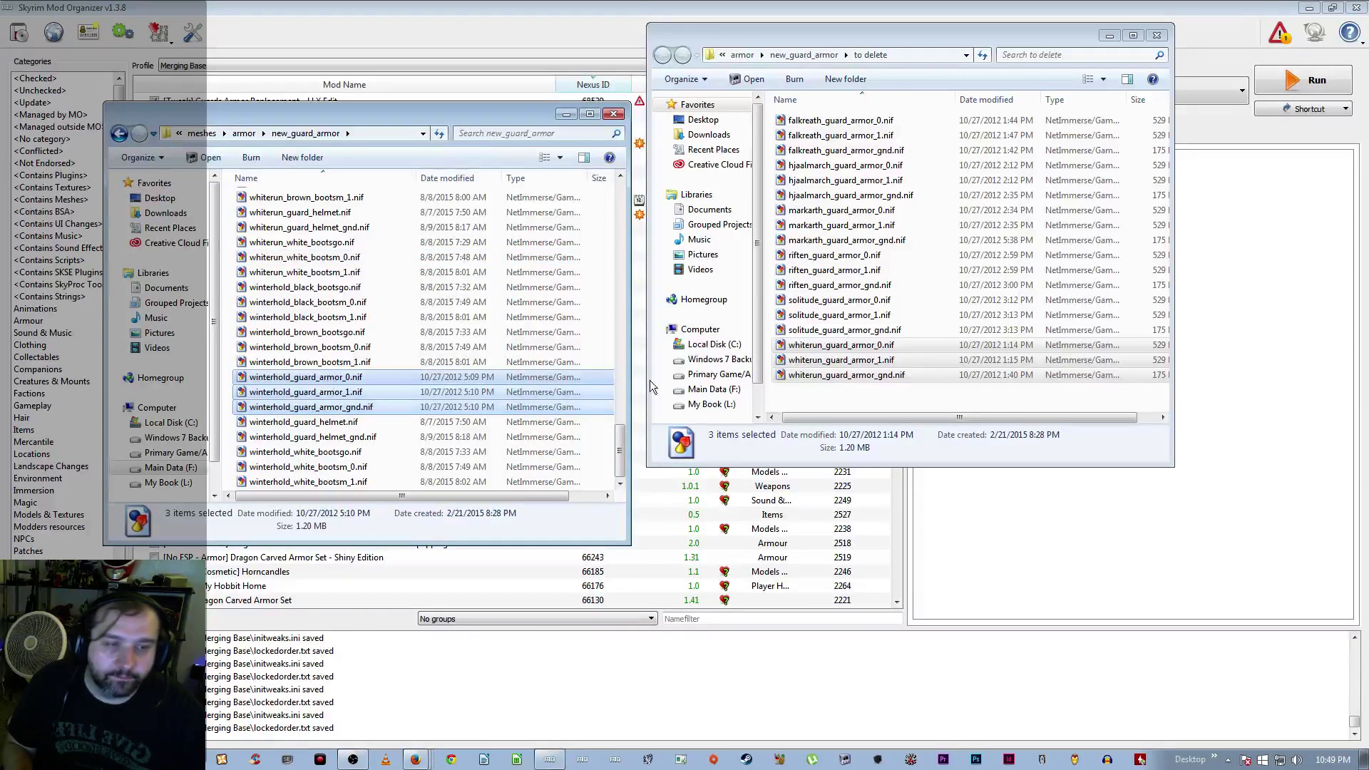
{"action": "left_click", "coordinate": [840, 405]}
{"action": "key", "text": "ctrl+v"}
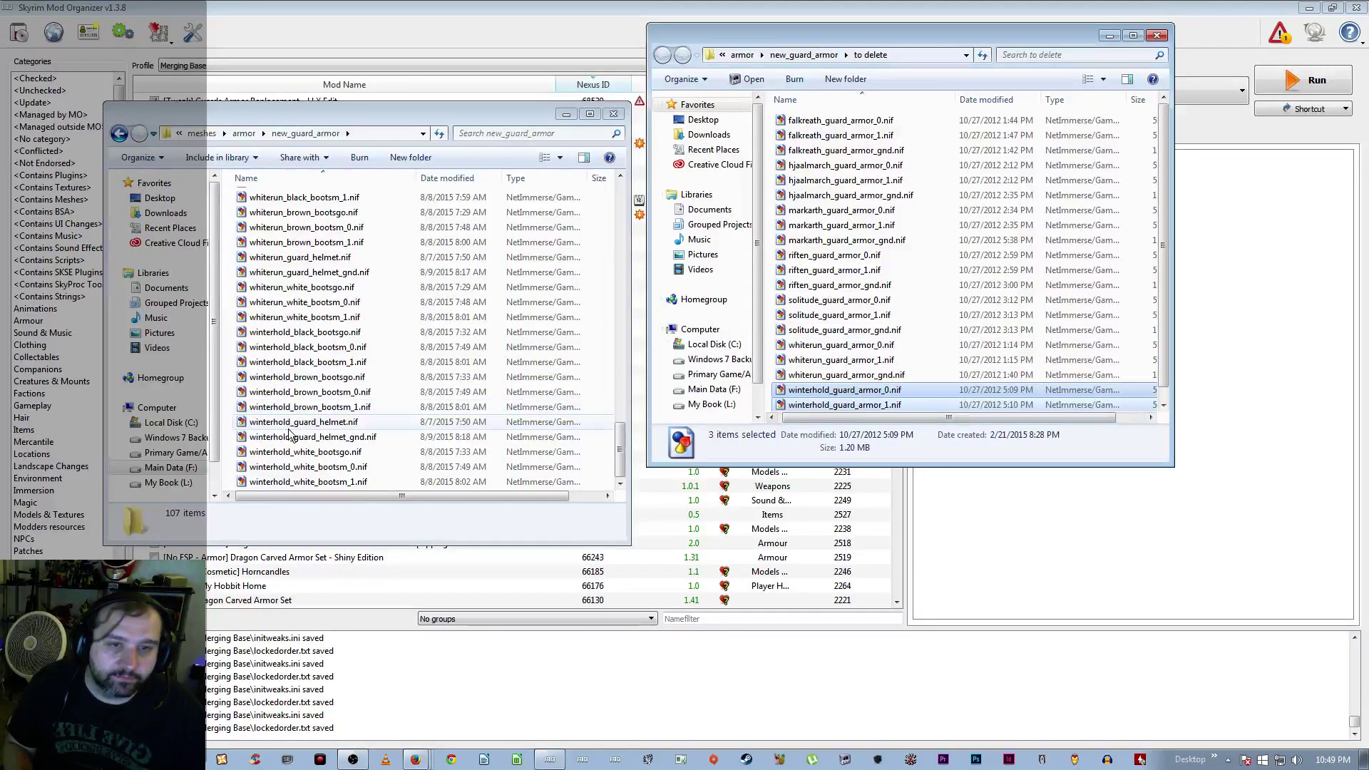
{"action": "left_click", "coordinate": [324, 422]}
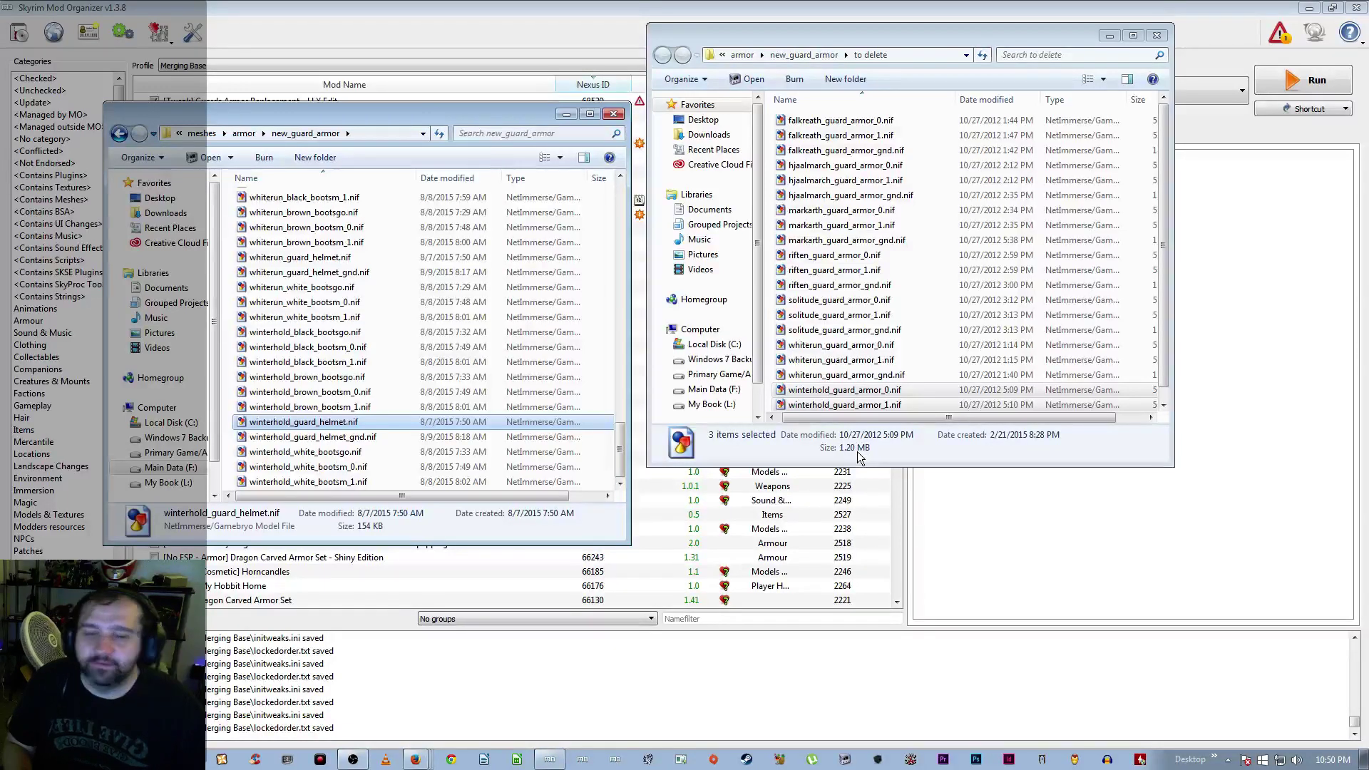
Close the extra folder window and move the to delete folder out of new_guard_armor into its parent armor folder
{"action": "left_click", "coordinate": [851, 362]}
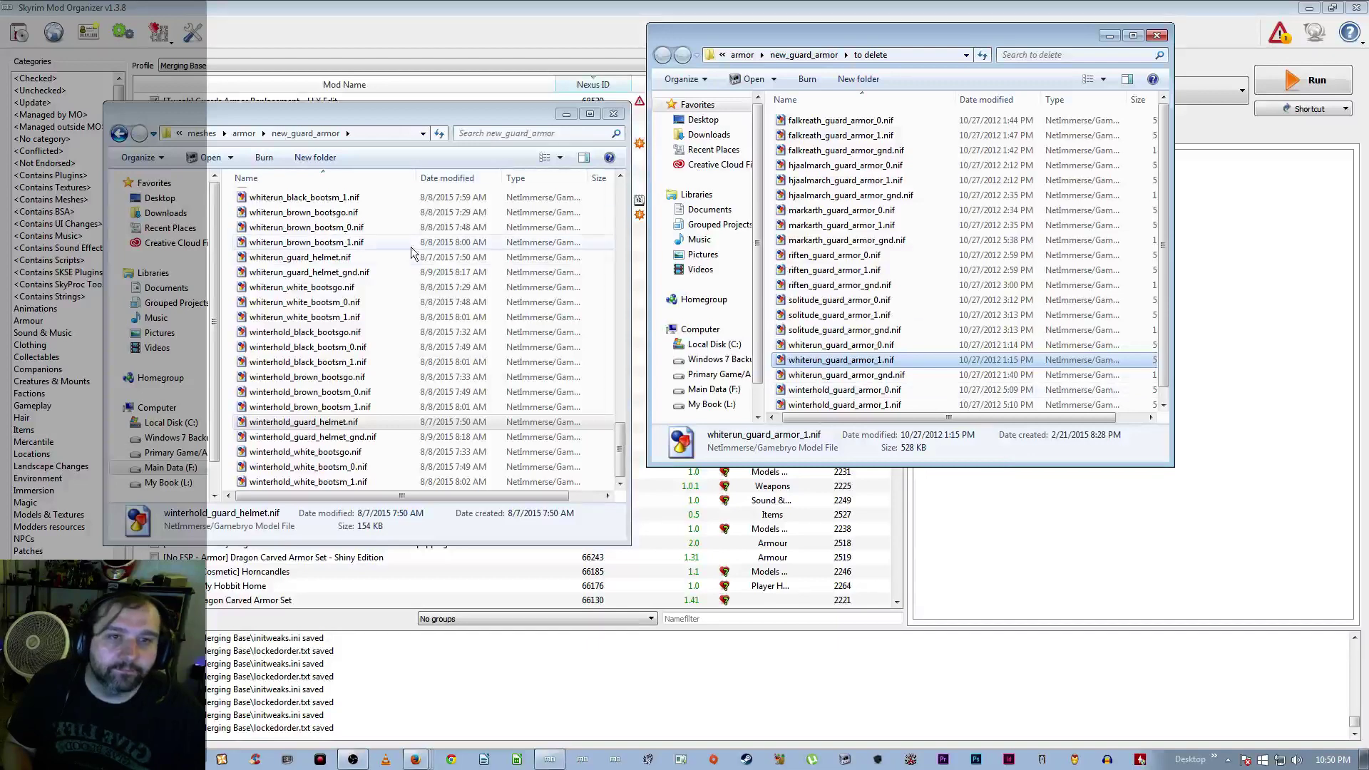
{"action": "left_click", "coordinate": [1161, 41]}
{"action": "left_click", "coordinate": [320, 332]}
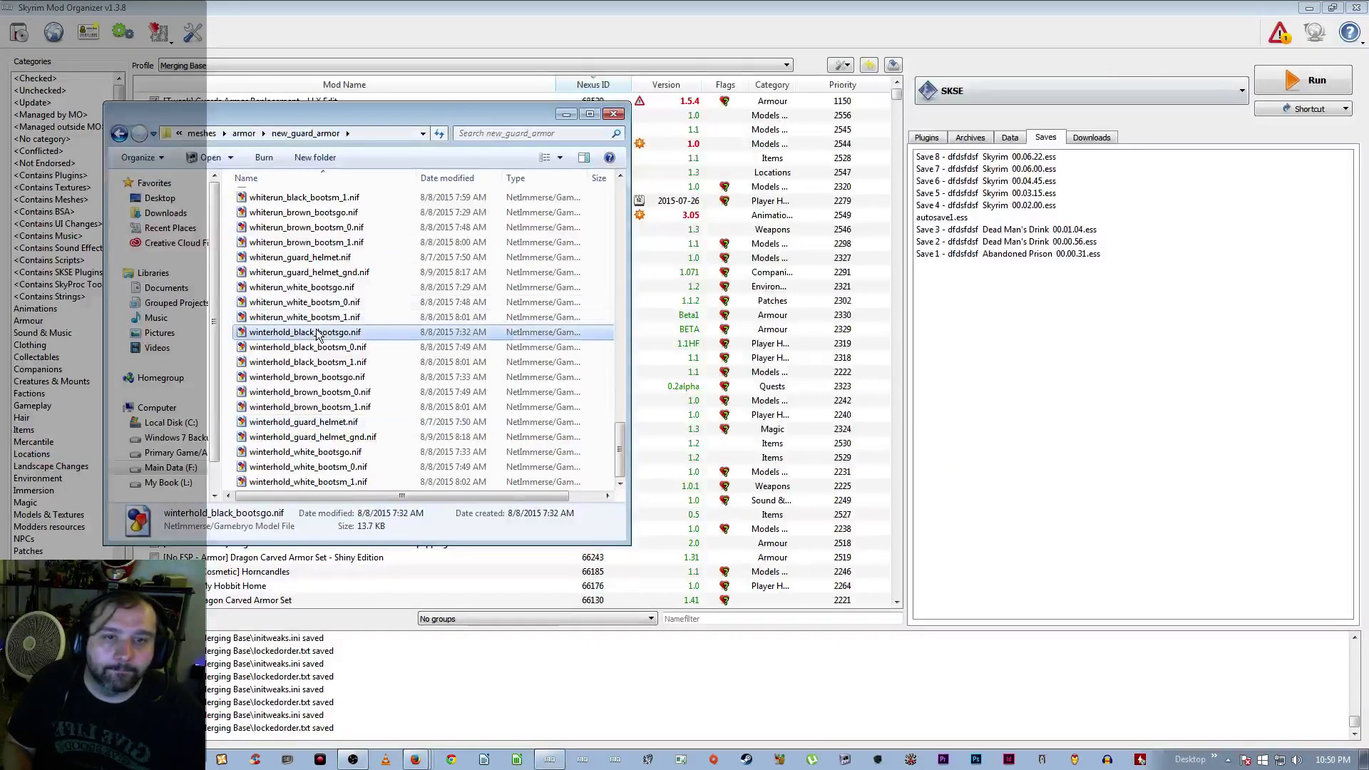
{"action": "scroll", "coordinate": [318, 306], "scroll_direction": "up", "scroll_amount": 8}
{"action": "scroll", "coordinate": [318, 299], "scroll_direction": "up", "scroll_amount": 20}
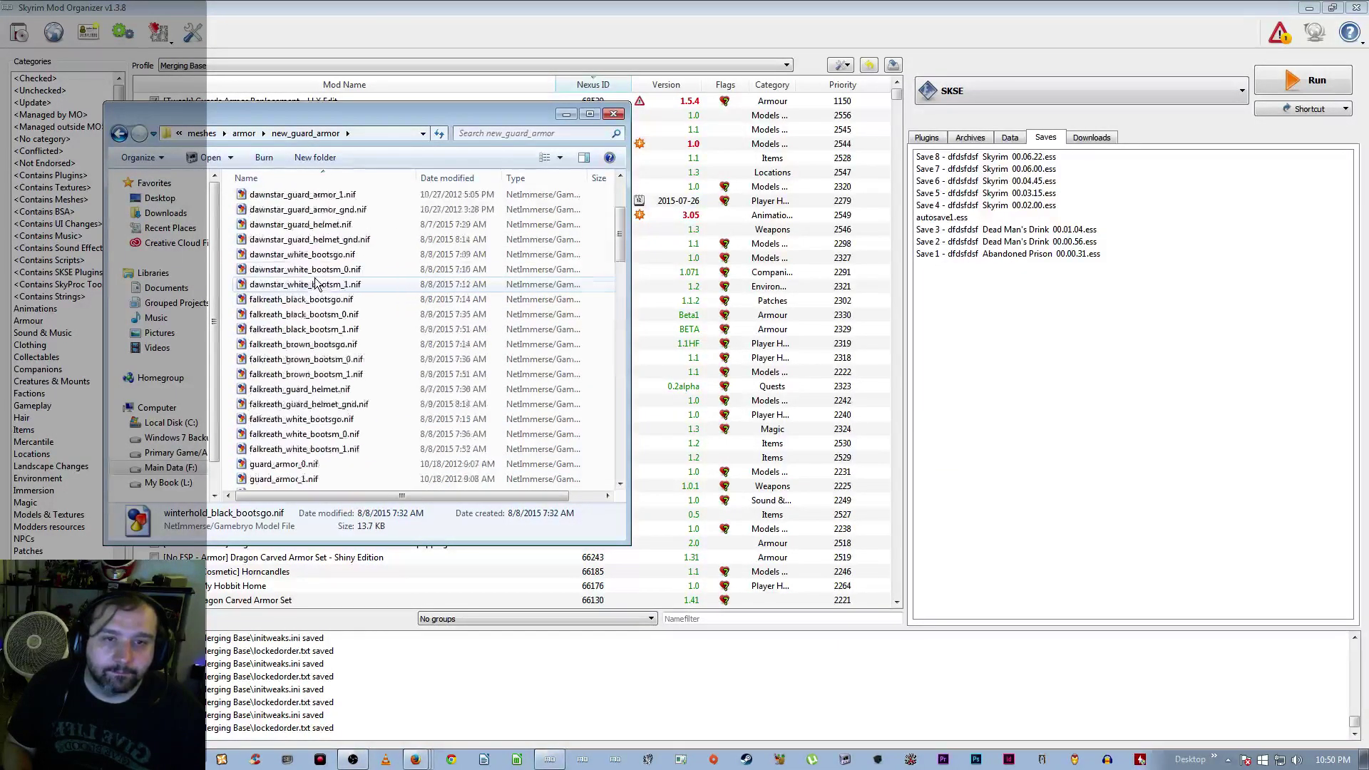
{"action": "left_click", "coordinate": [275, 217]}
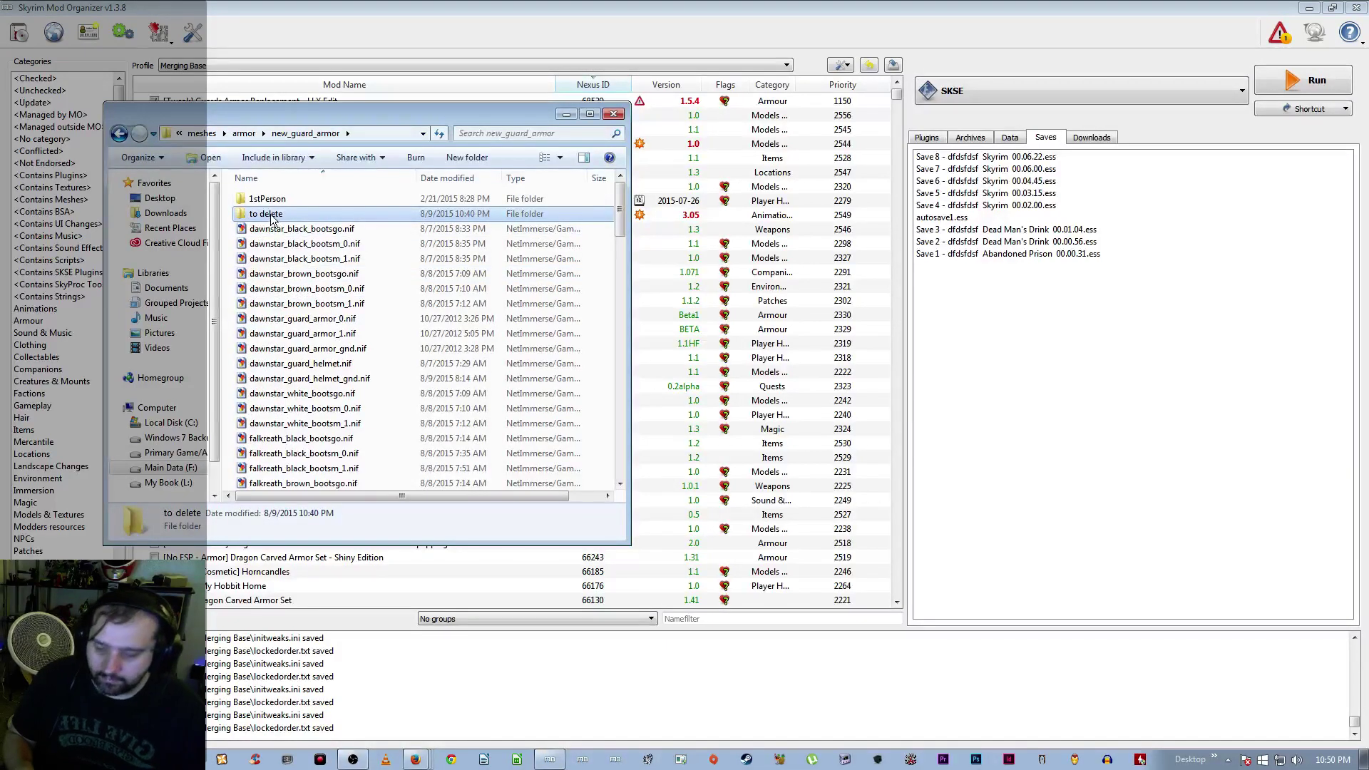
{"action": "left_click", "coordinate": [242, 133]}
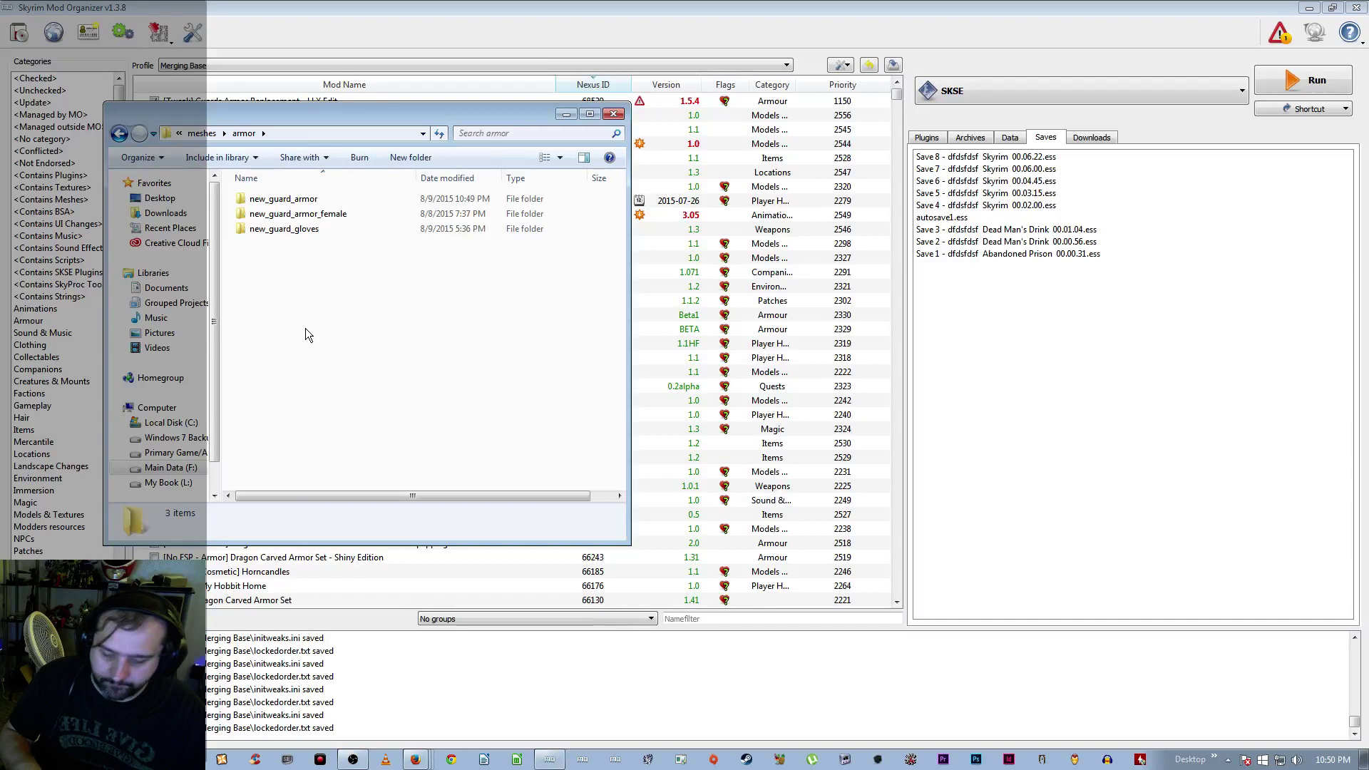
{"action": "key", "text": "ctrl+v"}
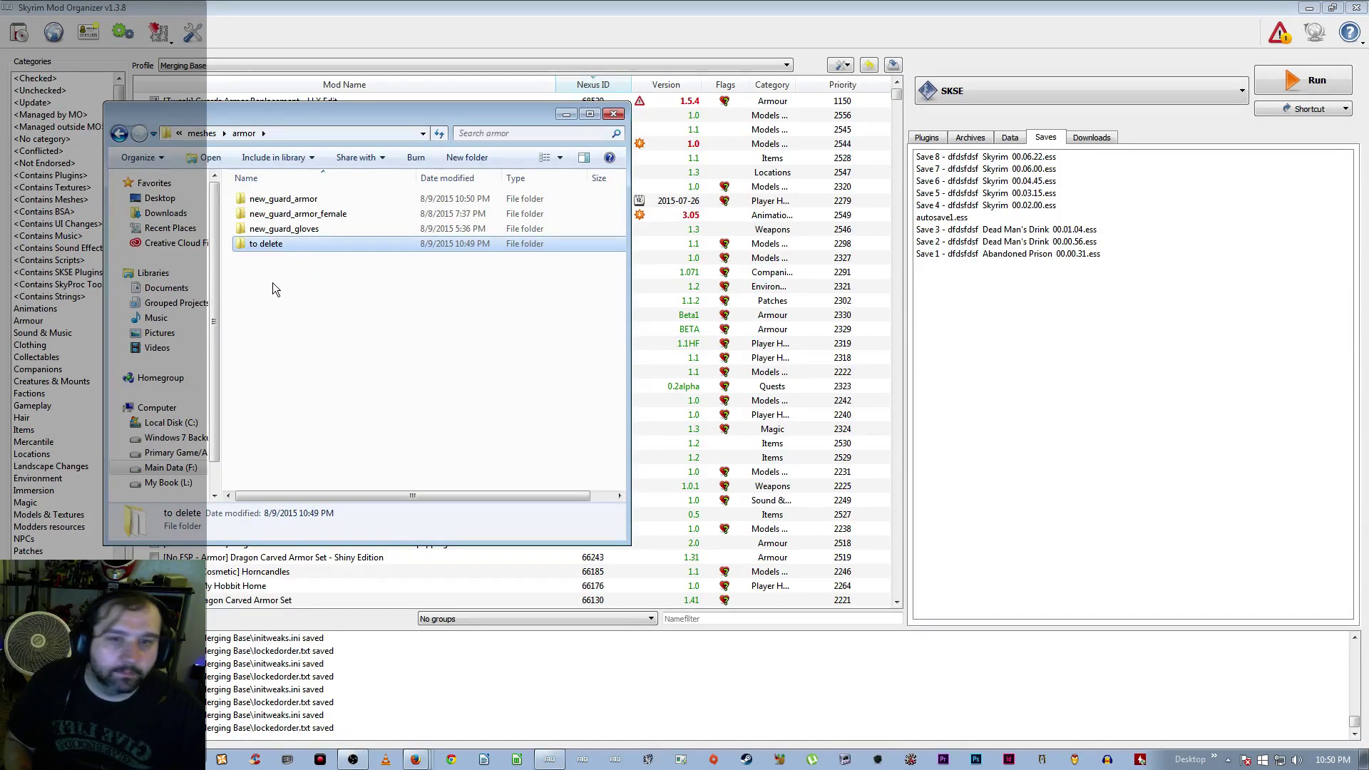
Check the total size and file count of the to delete folder in its properties
{"action": "right_click", "coordinate": [287, 250]}
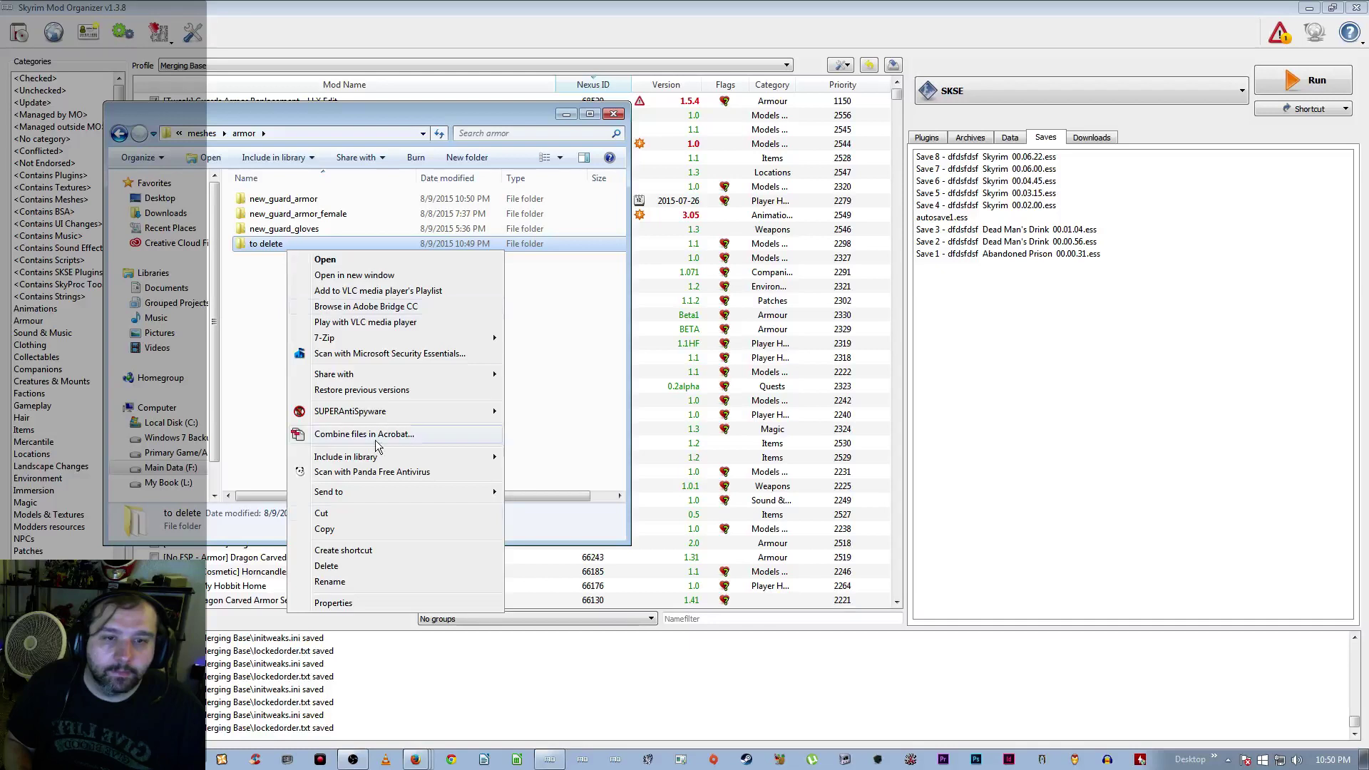
{"action": "left_click", "coordinate": [358, 602]}
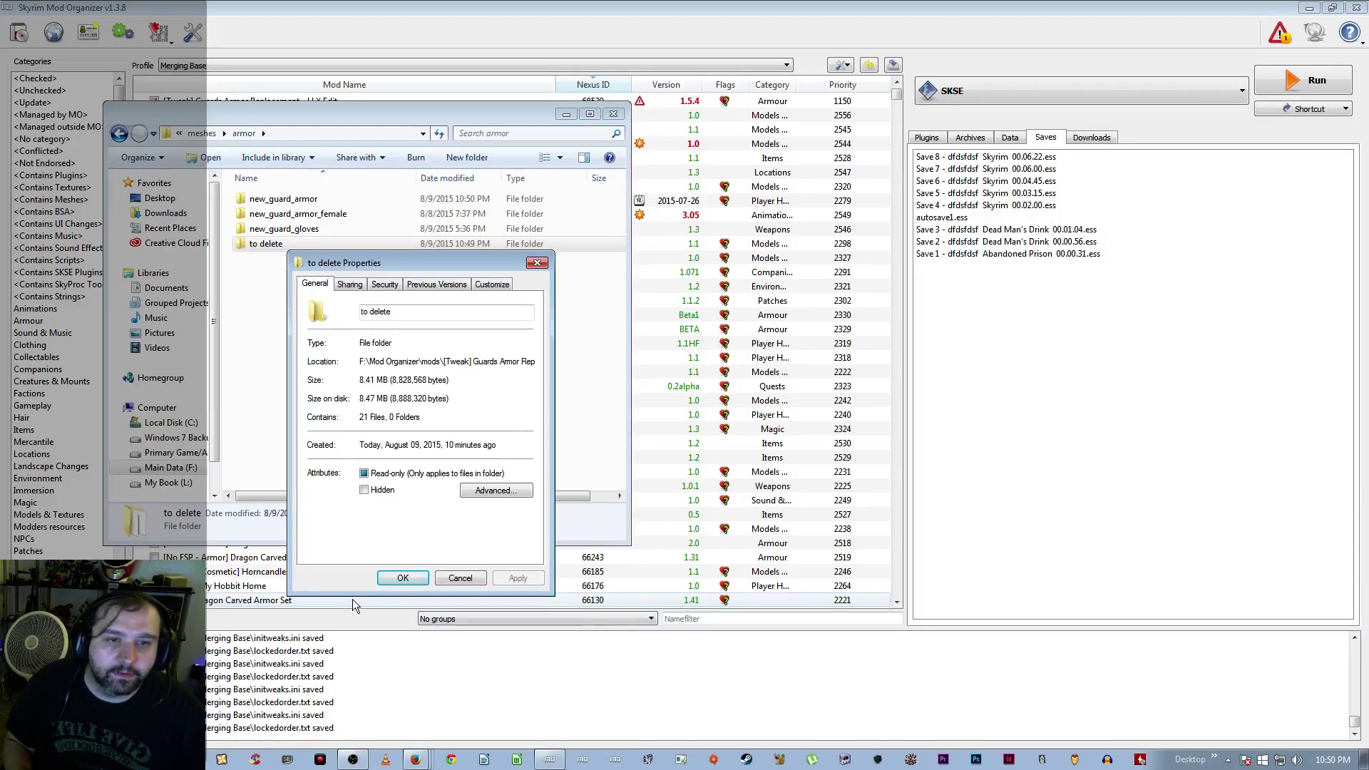
{"action": "left_click", "coordinate": [460, 578]}
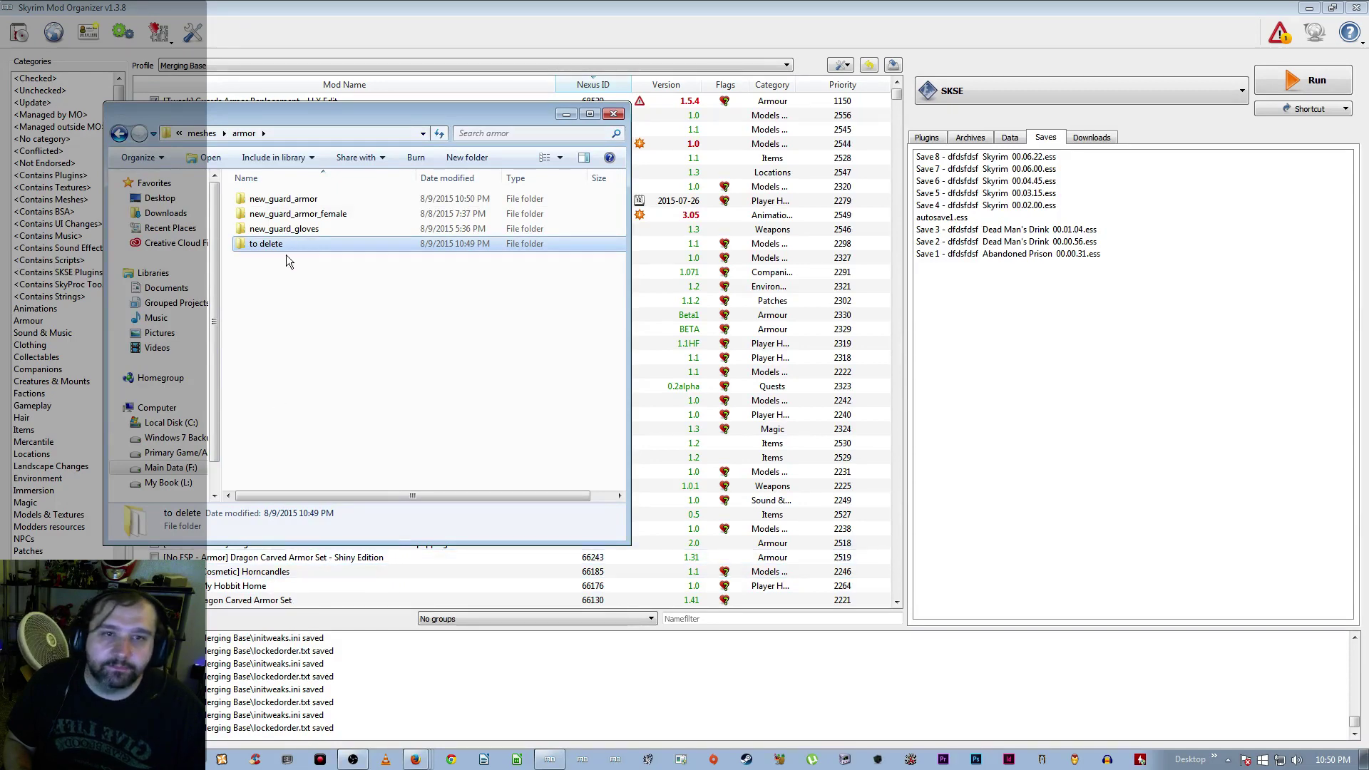
Check the combined size of the five dawnstar guard armor and helmet meshes in new_guard_armor, and return to the armor folder
{"action": "double_click", "coordinate": [292, 200]}
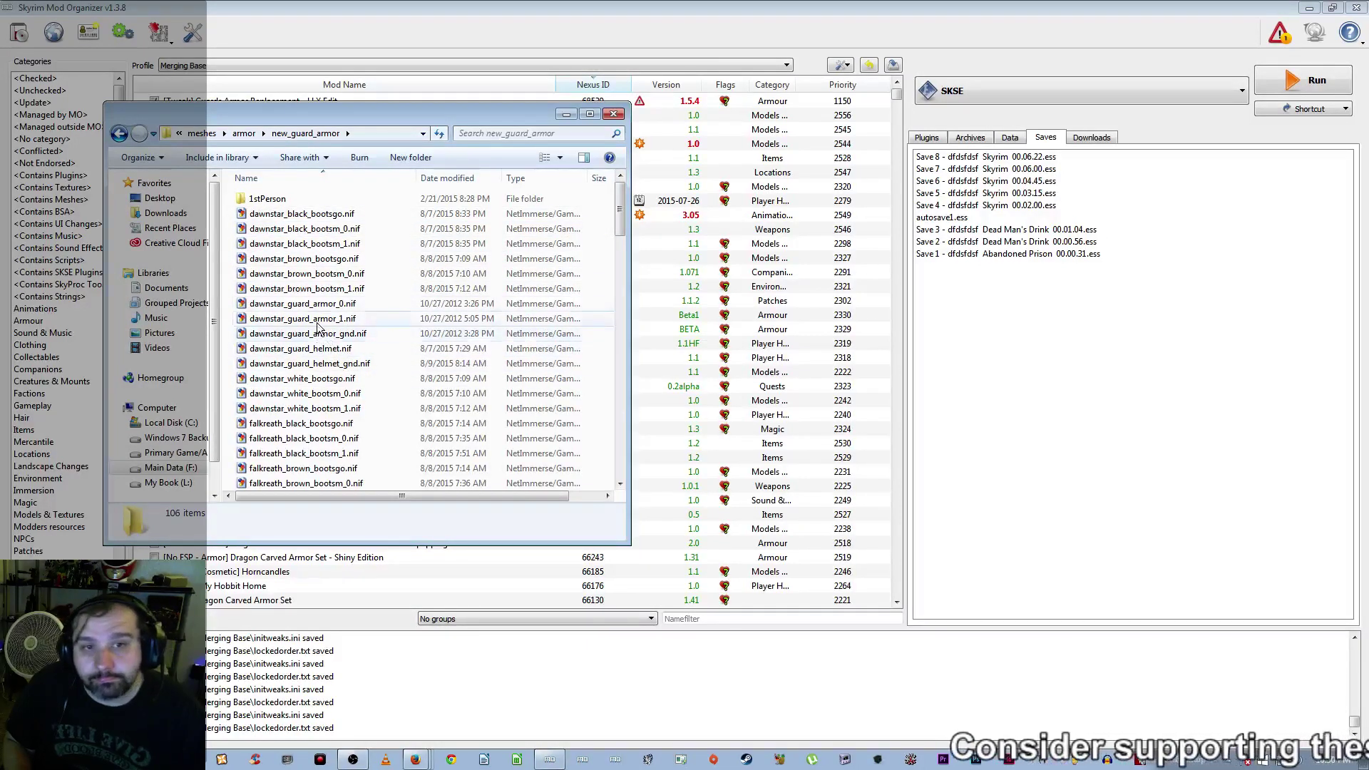
{"action": "left_click", "coordinate": [330, 305]}
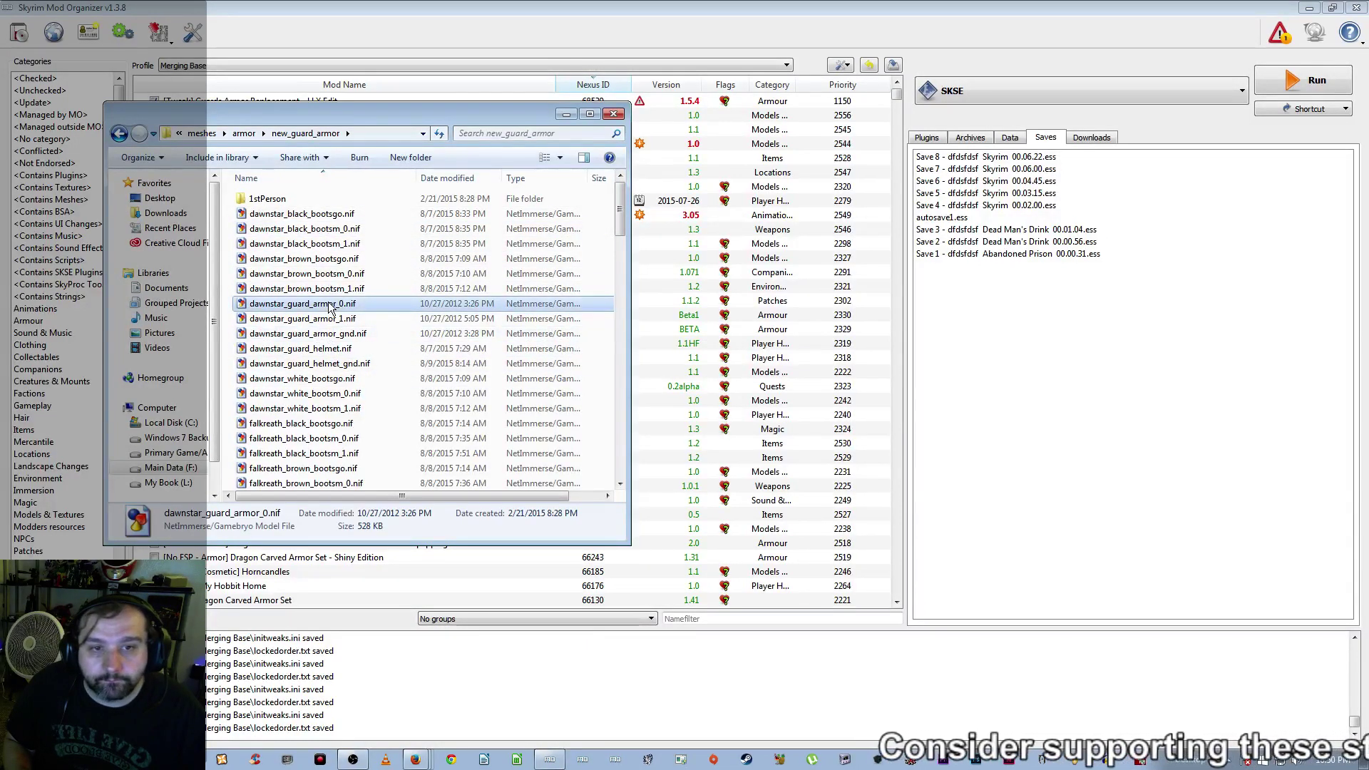
{"action": "left_click", "coordinate": [358, 369], "text": "shift"}
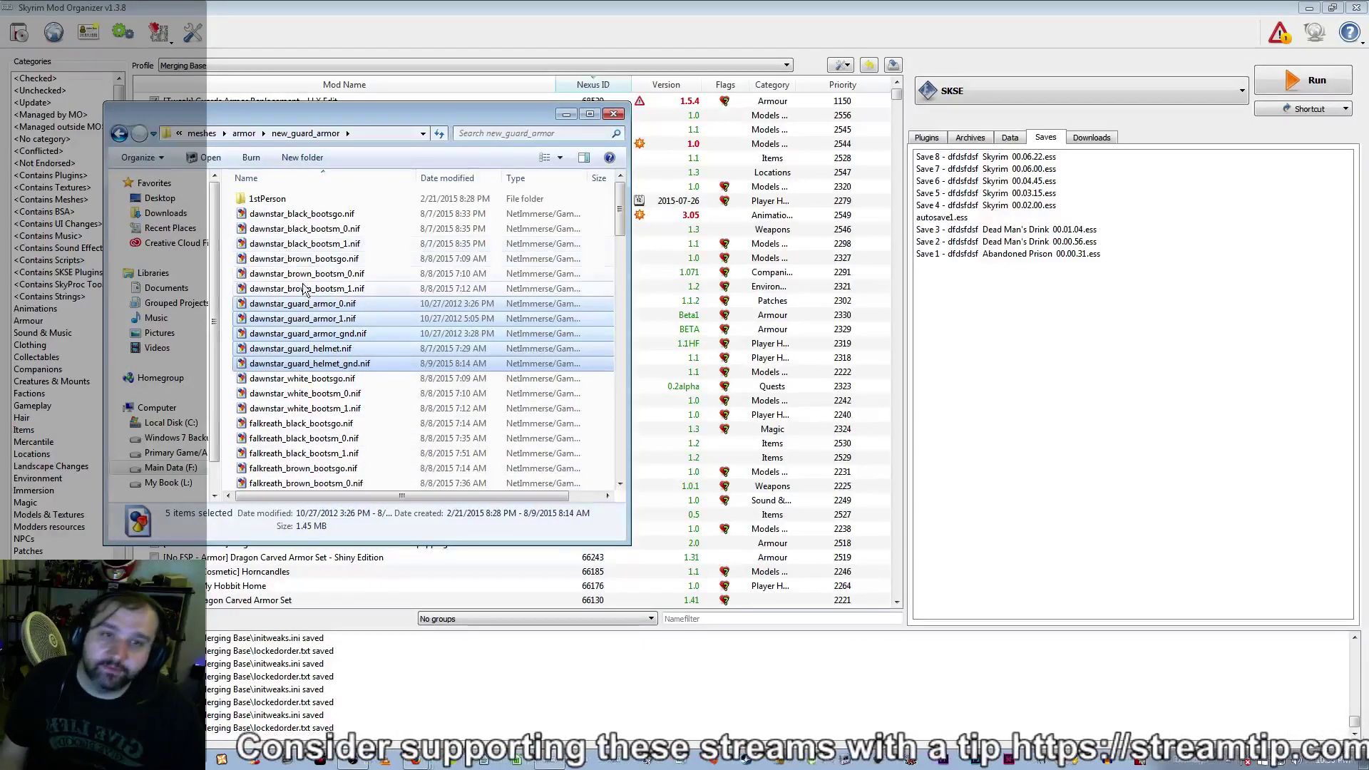
{"action": "right_click", "coordinate": [307, 321]}
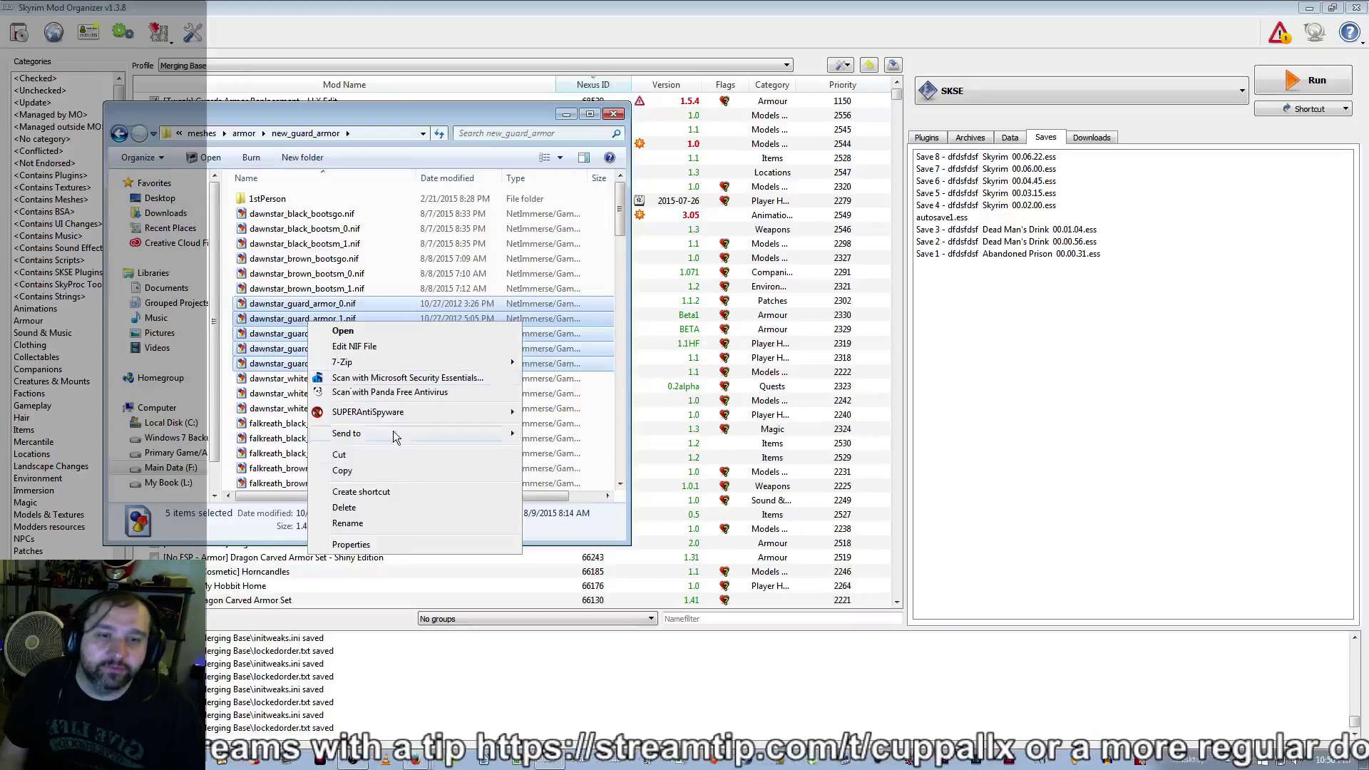
{"action": "left_click", "coordinate": [384, 547]}
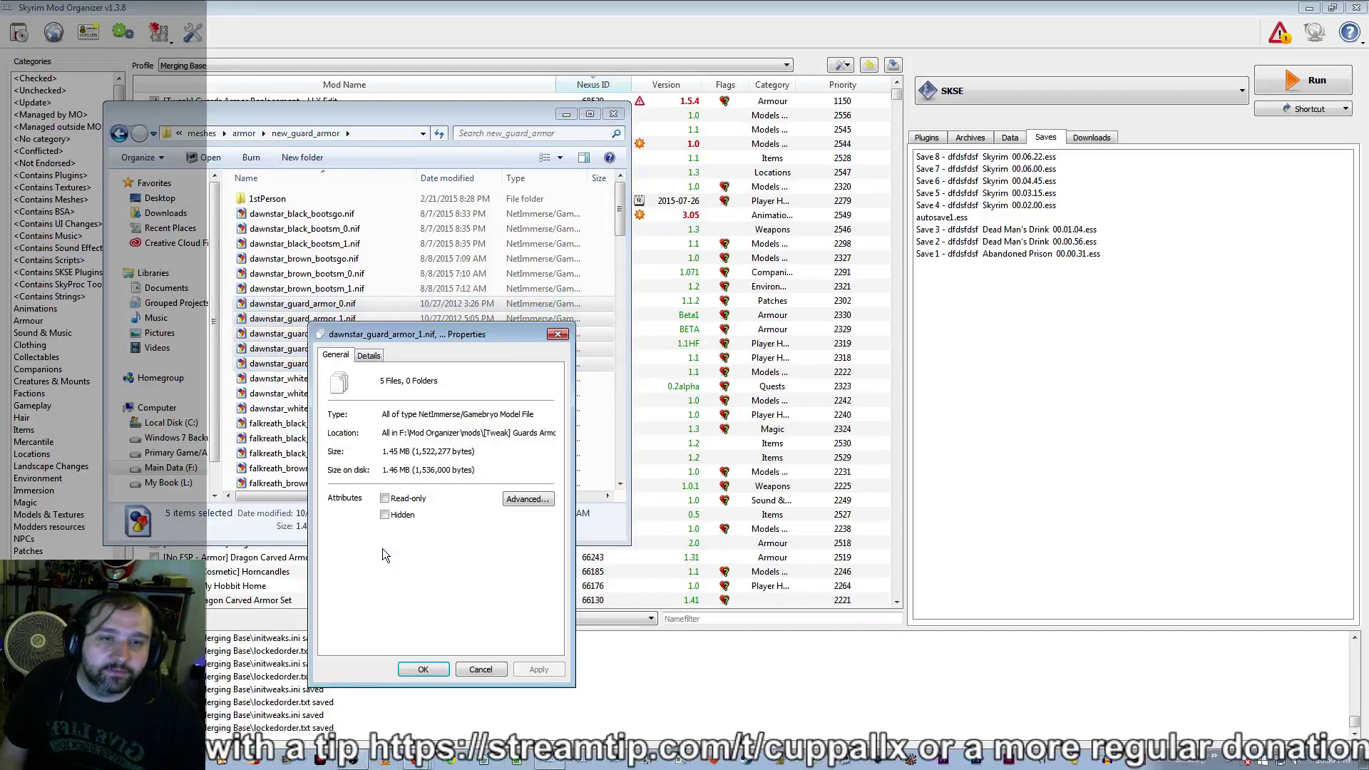
{"action": "left_click", "coordinate": [493, 670]}
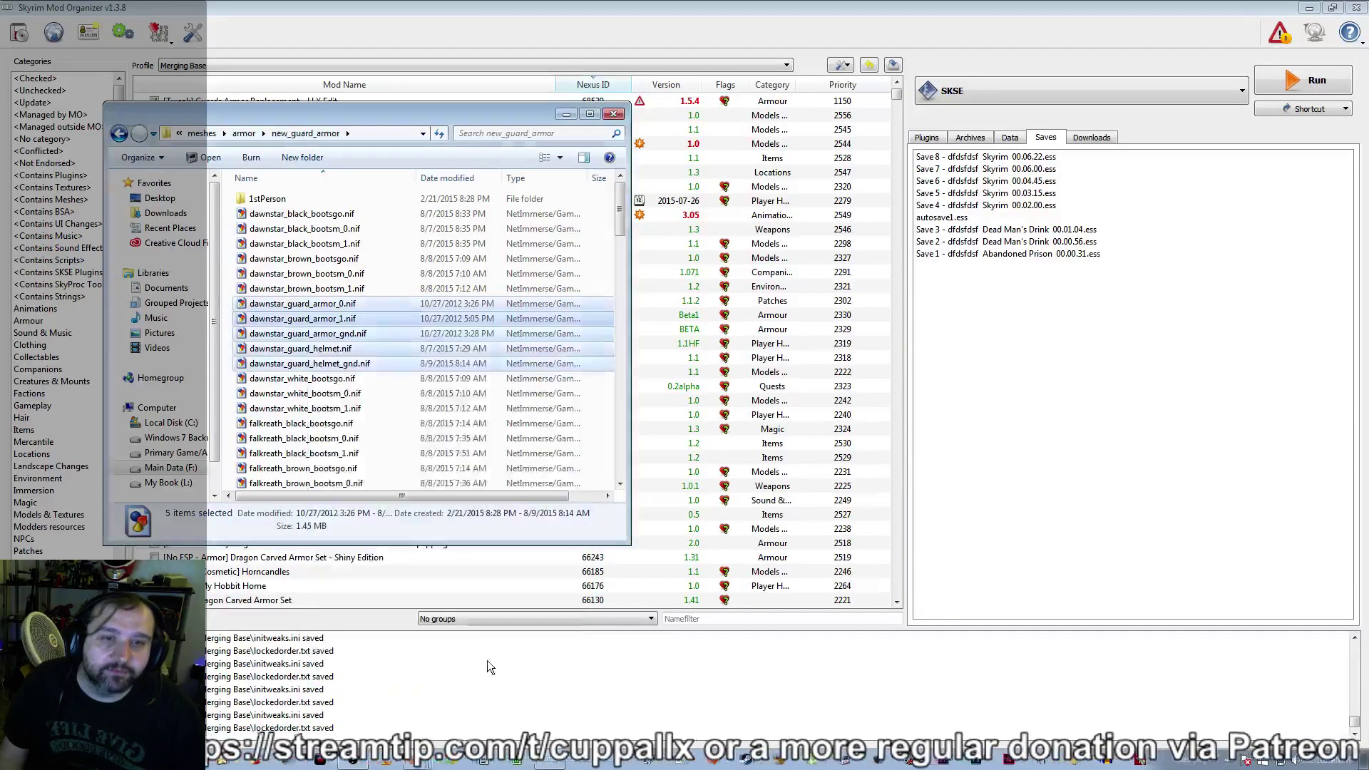
{"action": "left_click", "coordinate": [245, 133]}
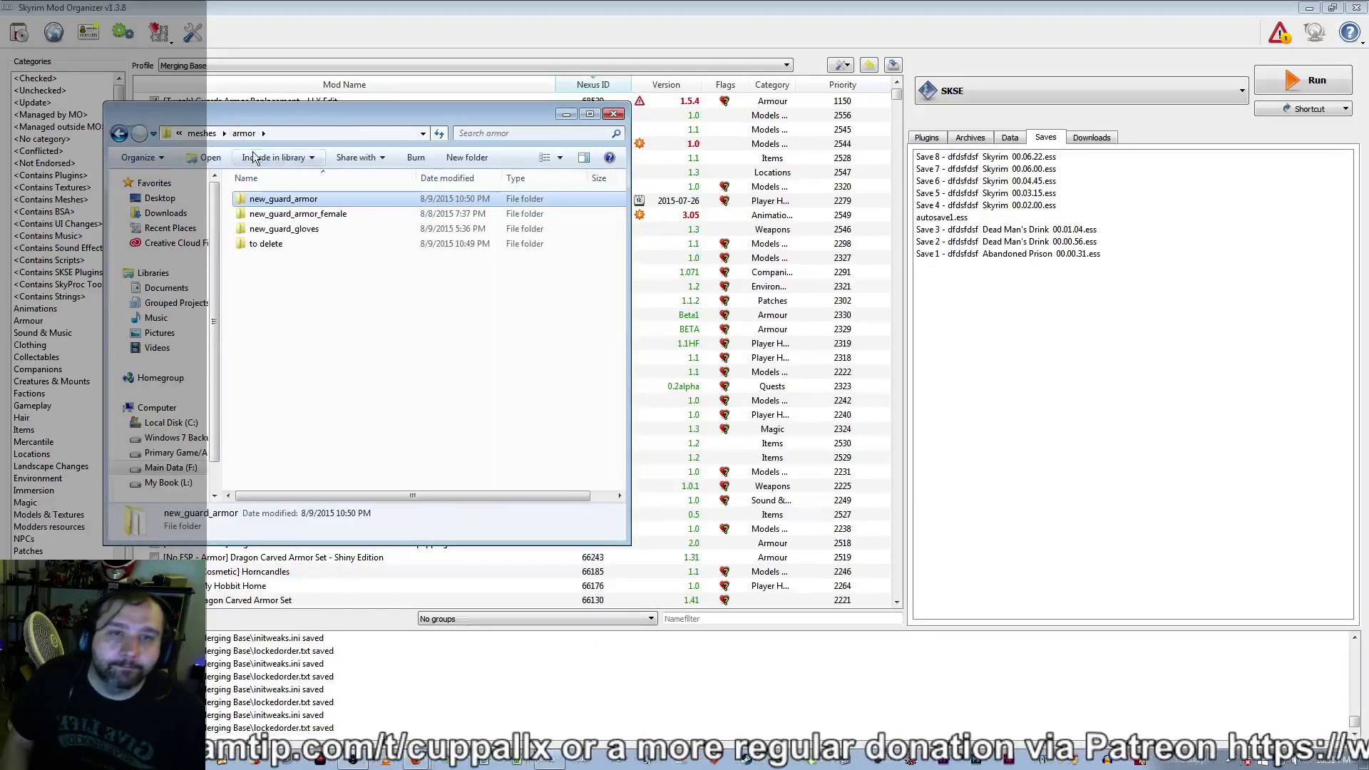
Check the combined size of the 1stPerson folder and the five dawnstar guard armor and helmet meshes in new_guard_armor
{"action": "double_click", "coordinate": [278, 200]}
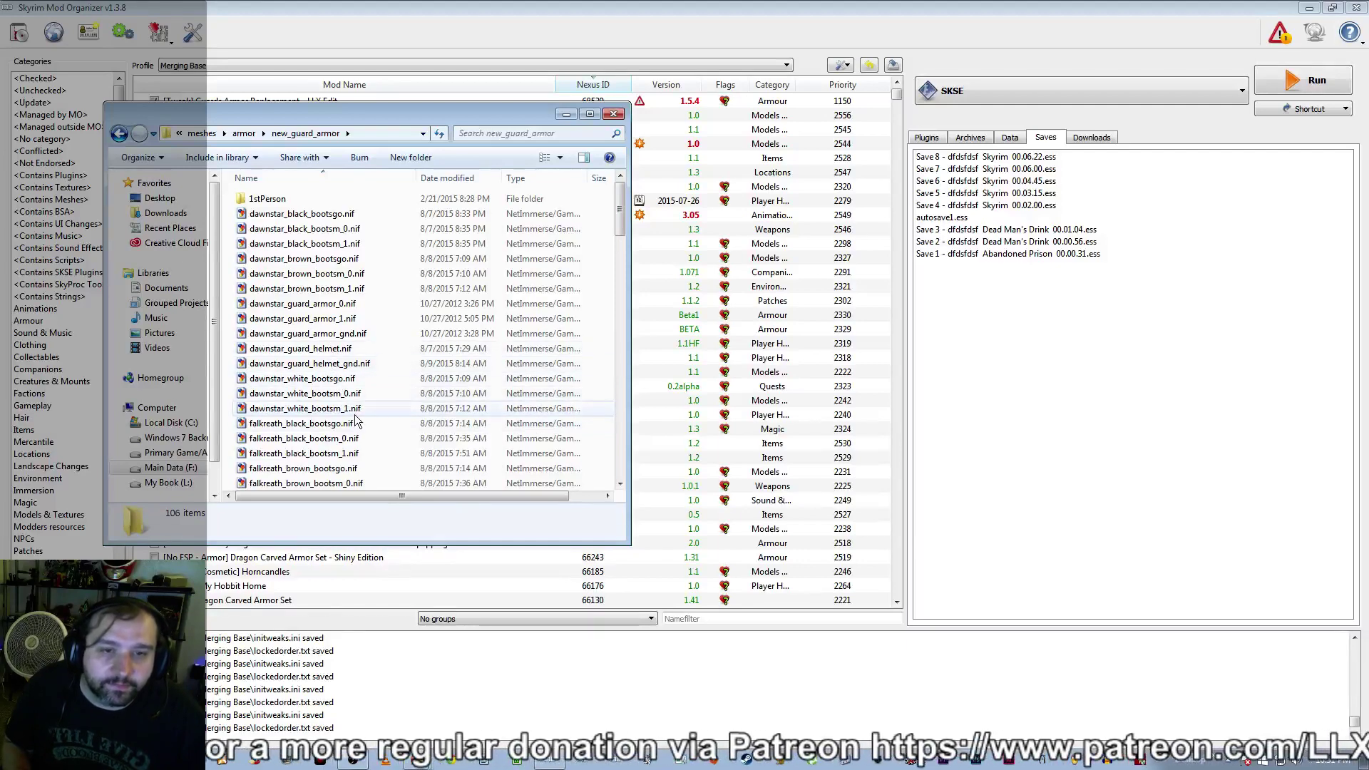
{"action": "left_click", "coordinate": [345, 335]}
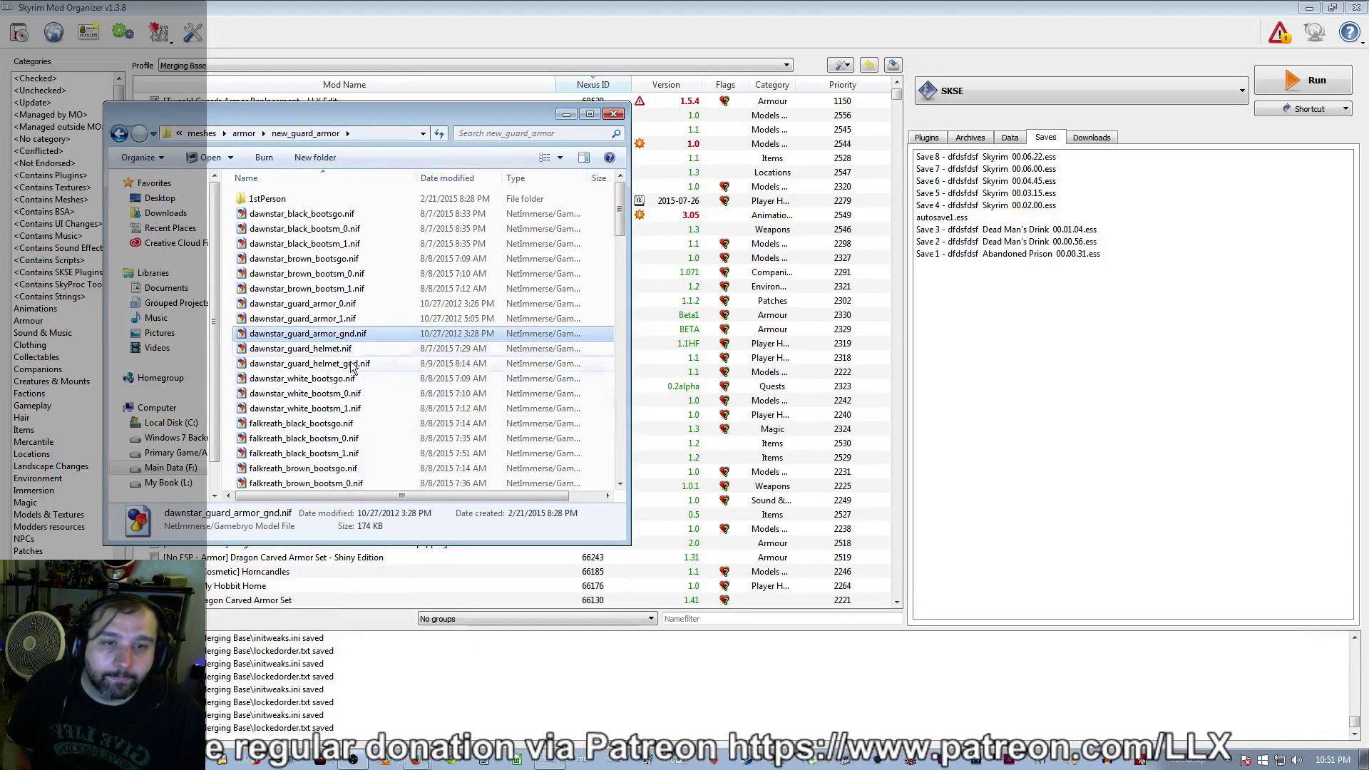
{"action": "left_click", "coordinate": [353, 364], "text": "shift"}
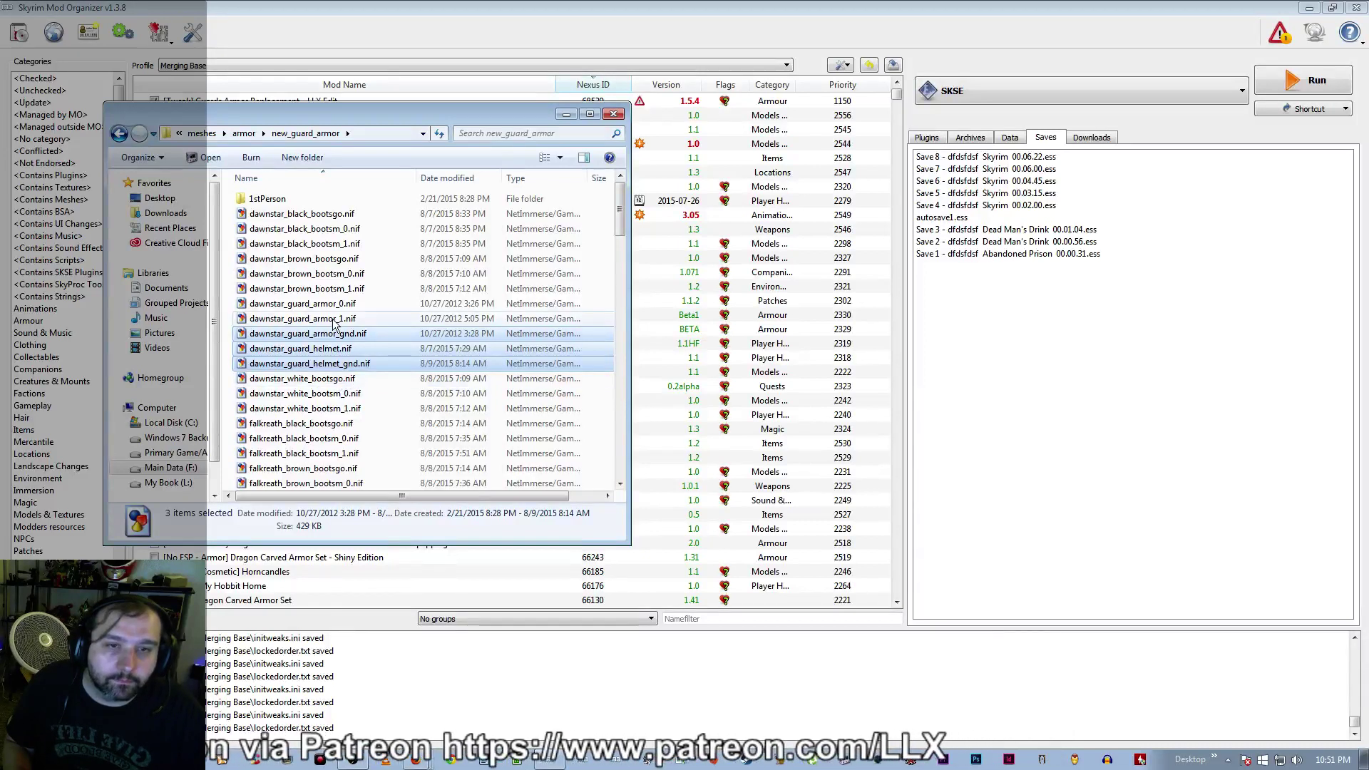
{"action": "left_click", "coordinate": [337, 319]}
{"action": "left_click", "coordinate": [338, 304]}
{"action": "left_click", "coordinate": [349, 366], "text": "shift"}
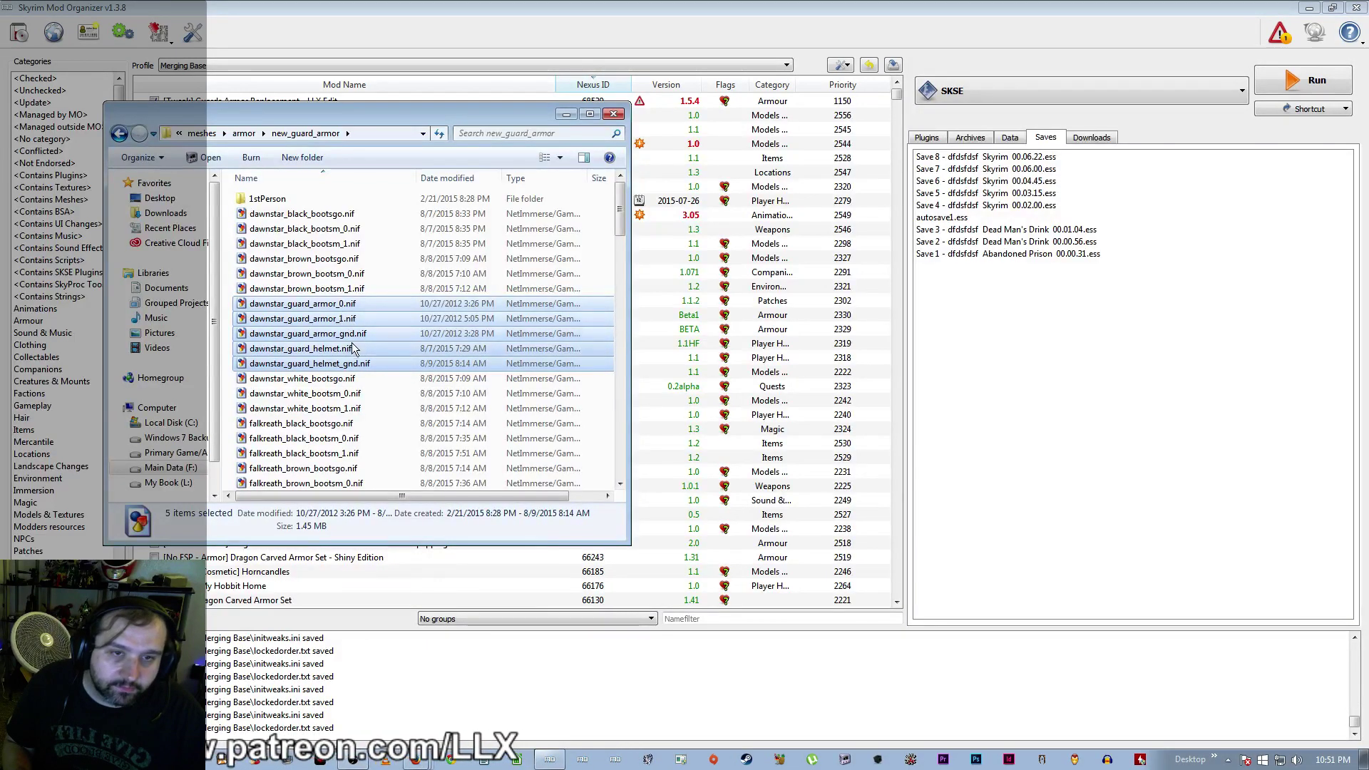
{"action": "left_click", "coordinate": [251, 202], "text": "ctrl"}
{"action": "right_click", "coordinate": [260, 204]}
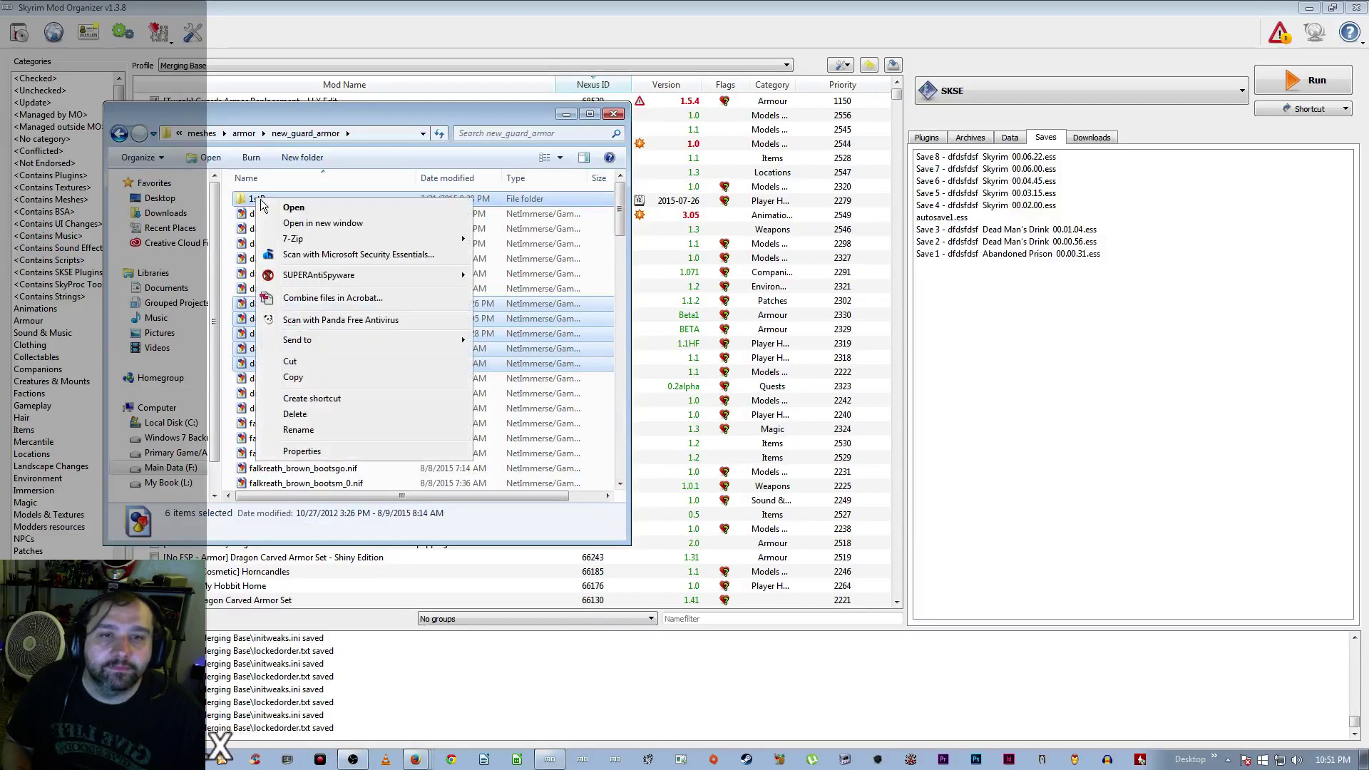
{"action": "left_click", "coordinate": [303, 451]}
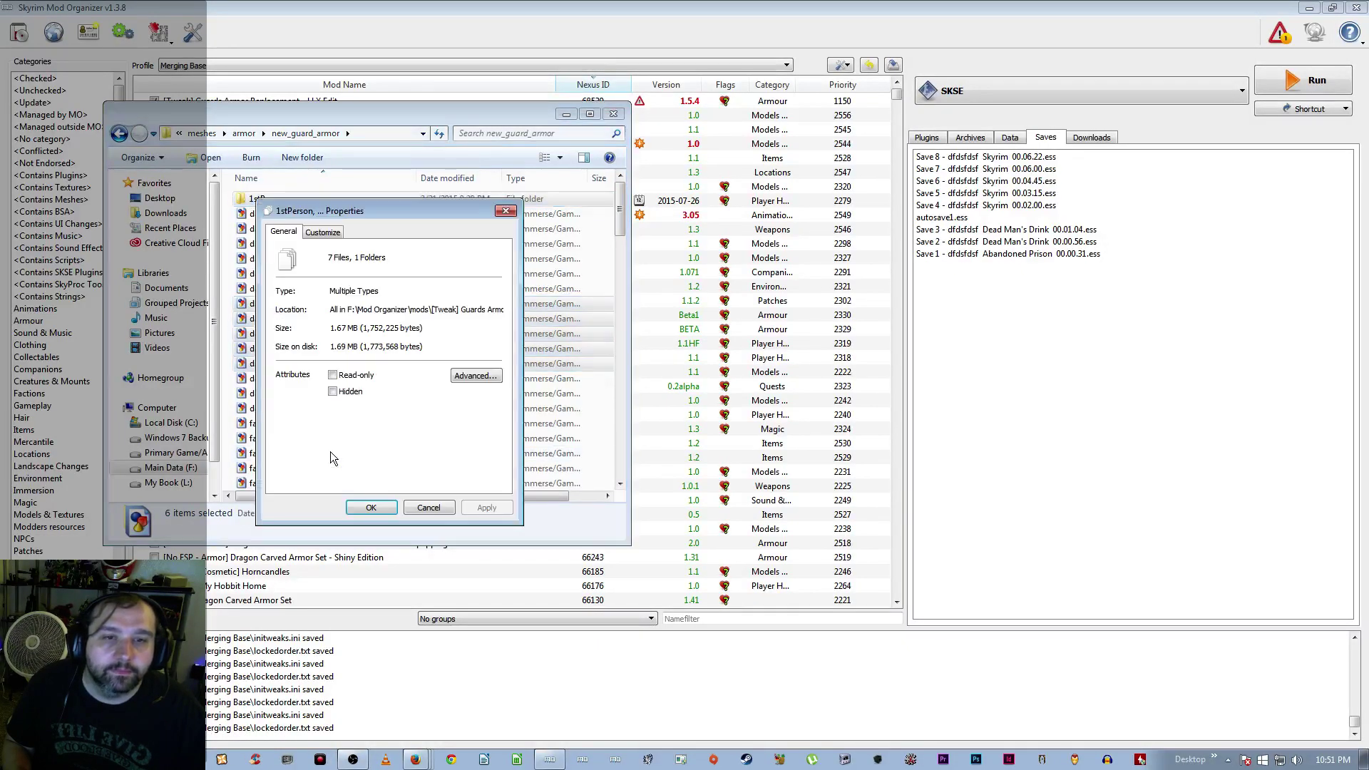
{"action": "left_click", "coordinate": [425, 512]}
{"action": "left_click", "coordinate": [242, 134]}
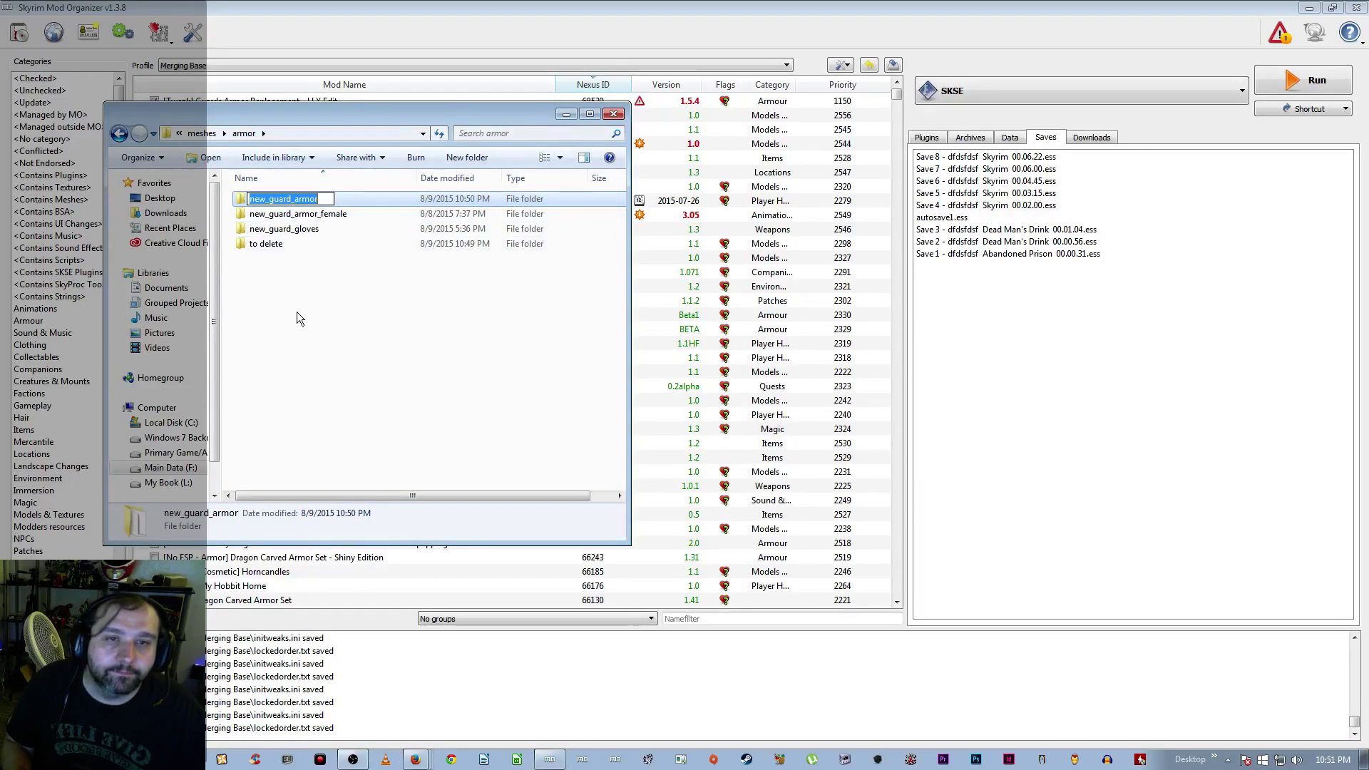
Check the combined size and file count of the new_guard_armor and to delete folders
{"action": "left_click", "coordinate": [271, 249]}
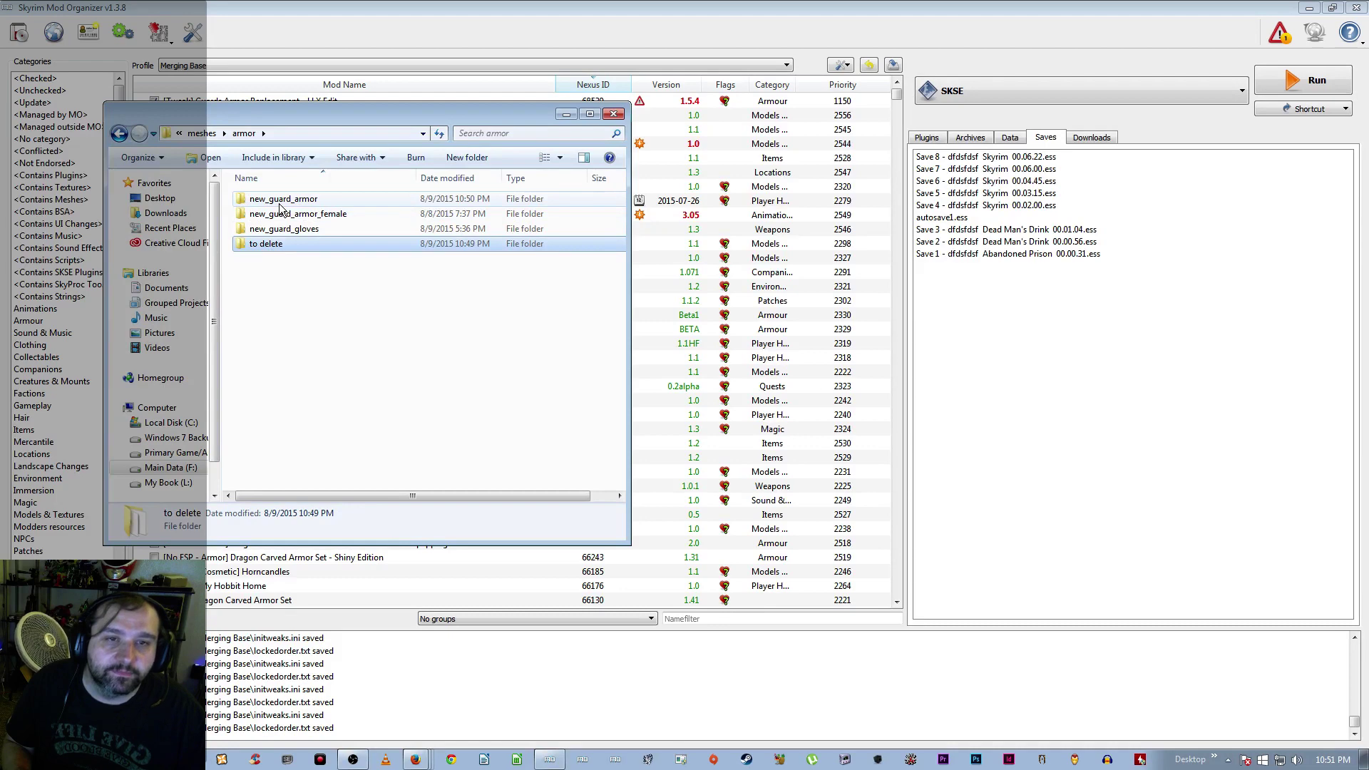
{"action": "left_click", "coordinate": [278, 203], "text": "shift"}
{"action": "left_click", "coordinate": [278, 245]}
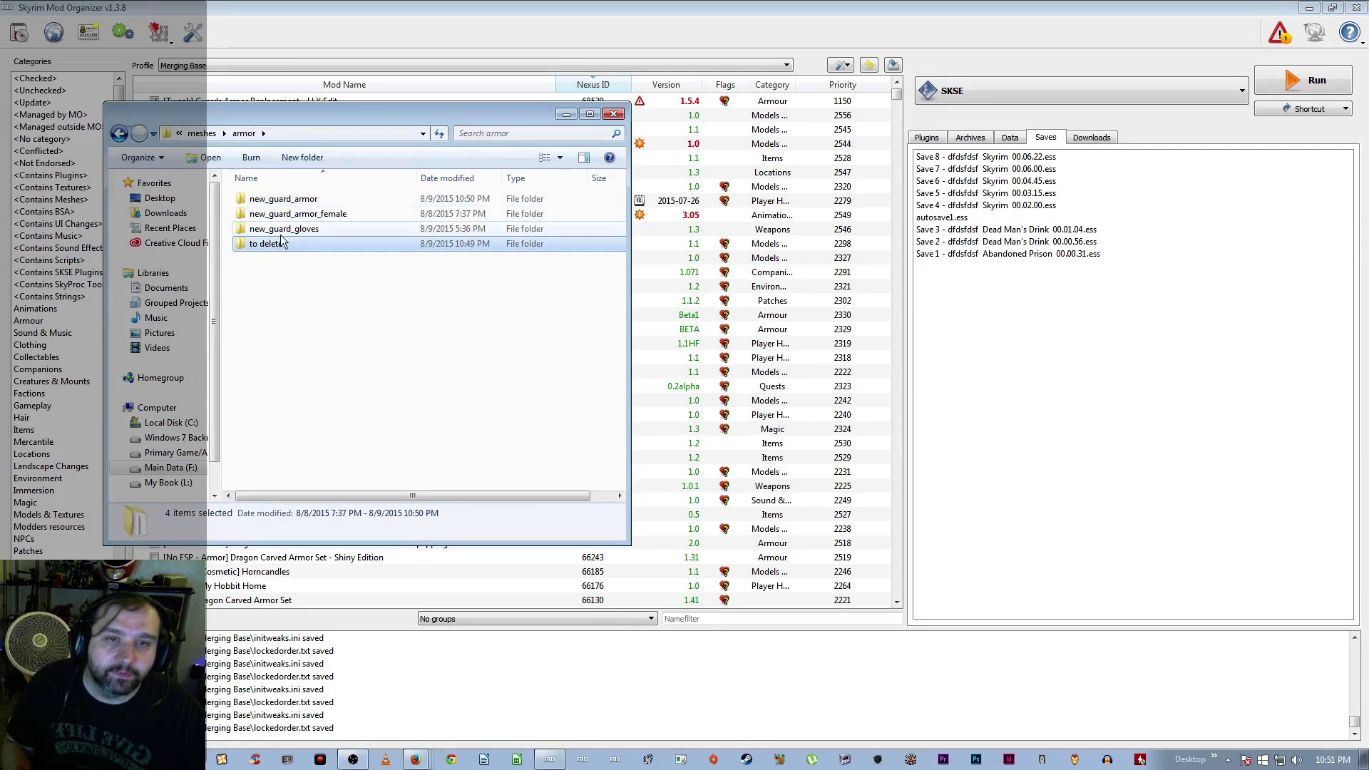
{"action": "left_click", "coordinate": [284, 202], "text": "ctrl"}
{"action": "right_click", "coordinate": [285, 202]}
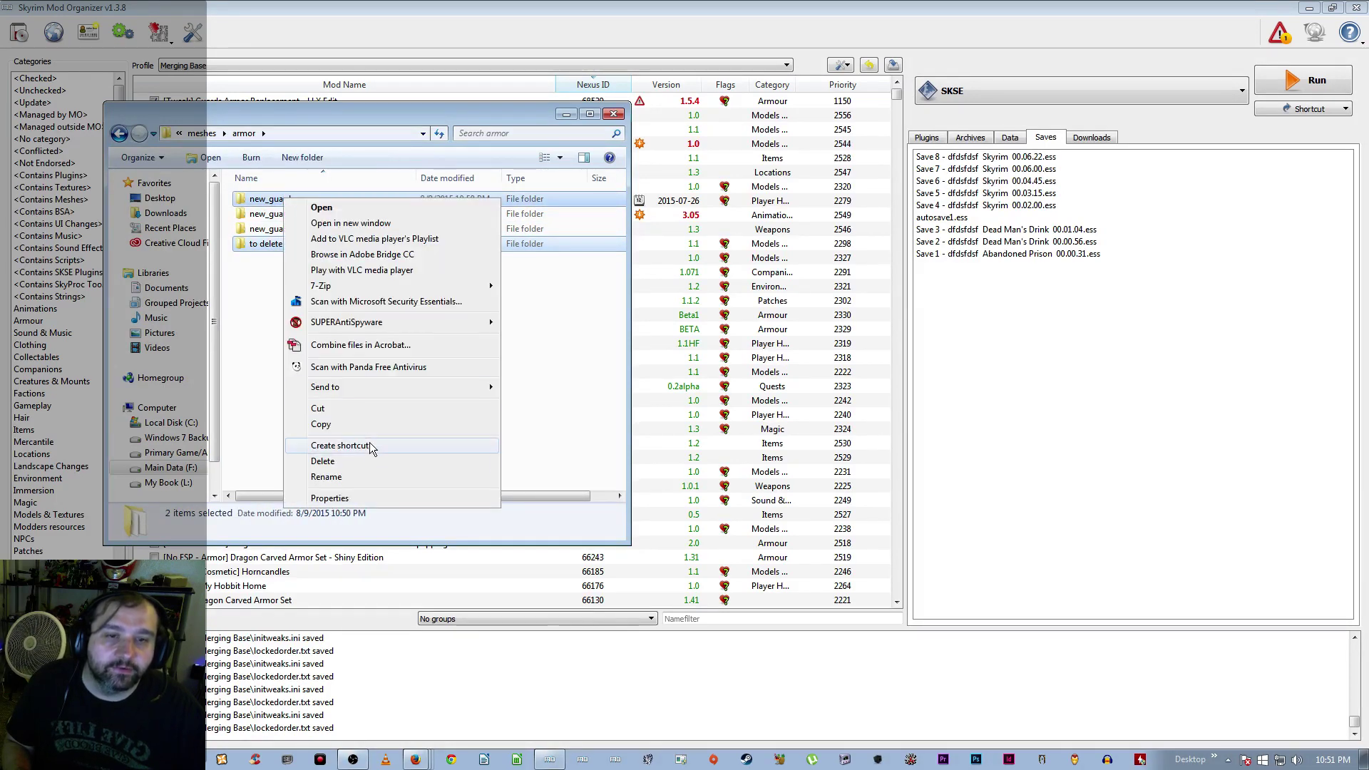
{"action": "left_click", "coordinate": [364, 497]}
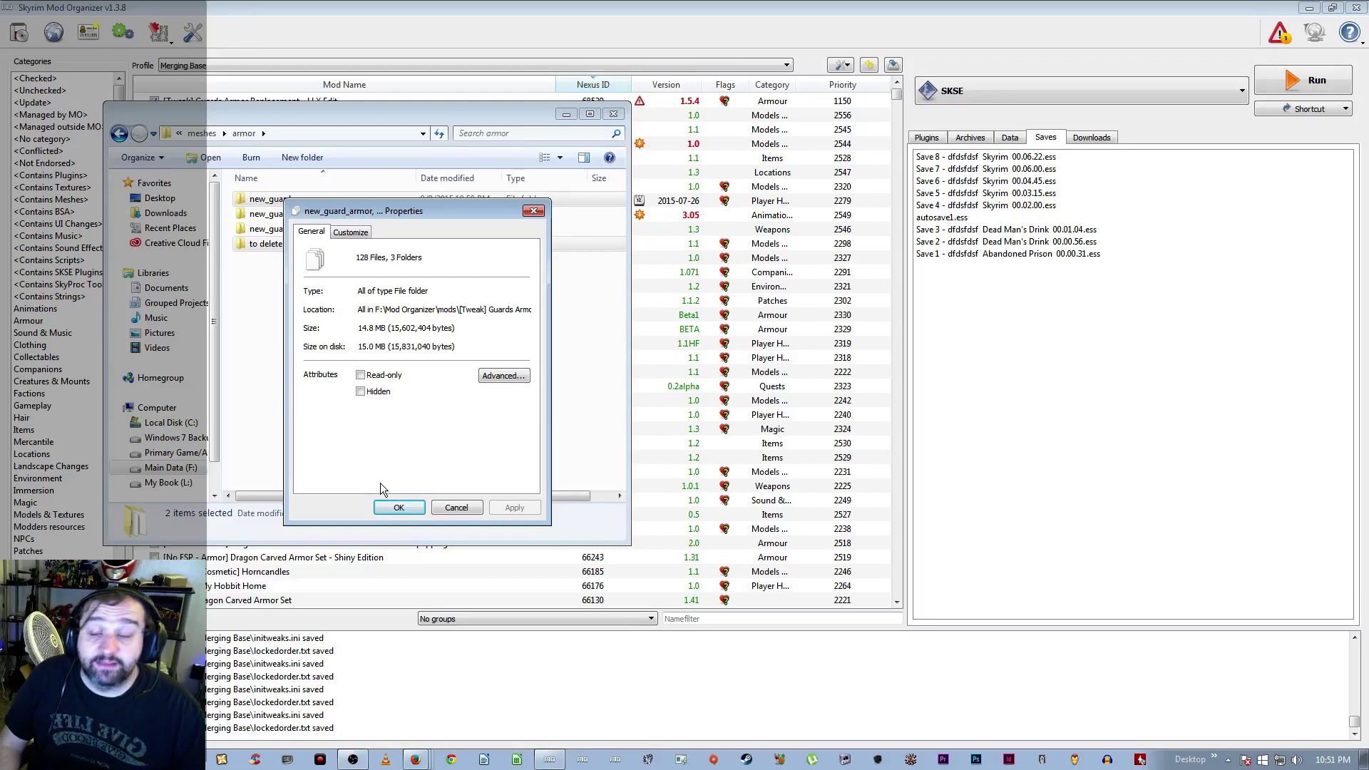
{"action": "left_click", "coordinate": [455, 506]}
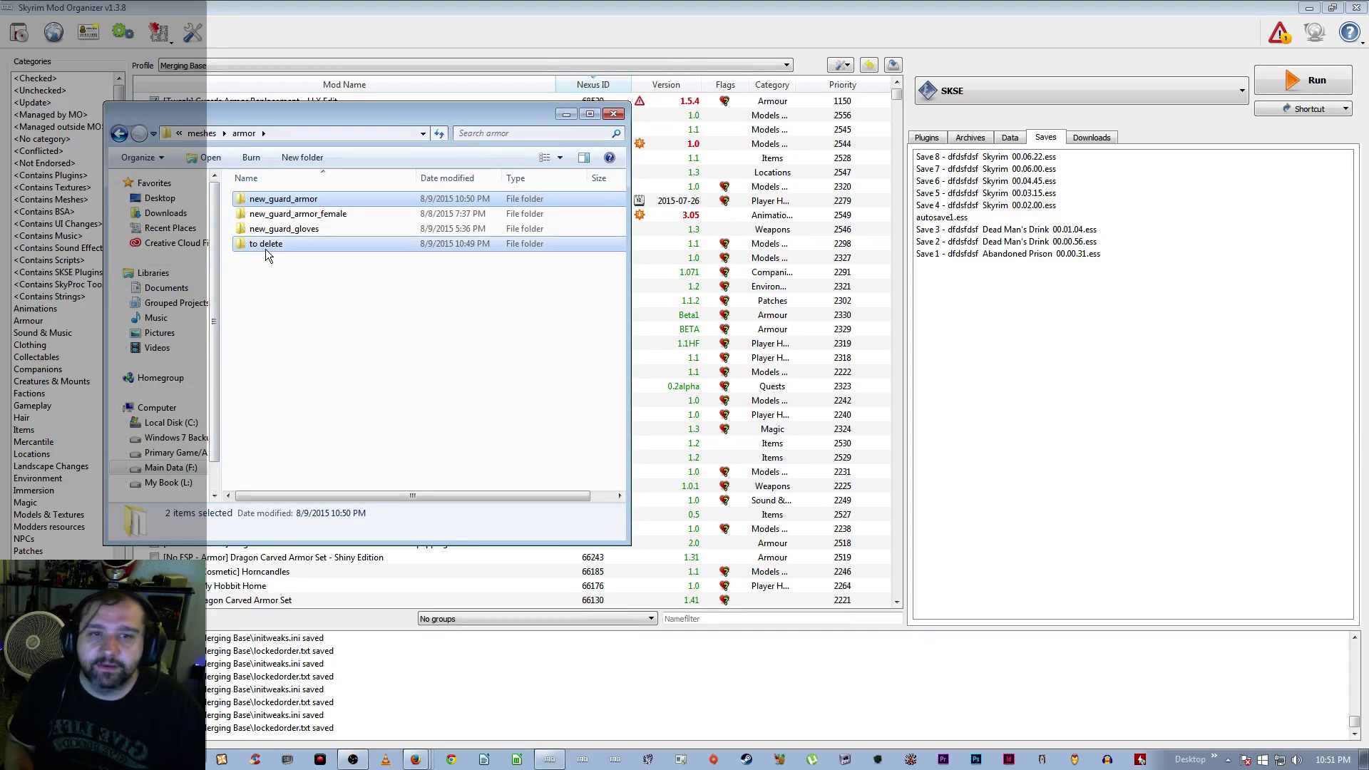
Check the combined size of the 1stPerson folder and the two dawnstar_guard_armor_F meshes in new_guard_armor_female, and return to the armor folder
{"action": "left_click", "coordinate": [293, 217]}
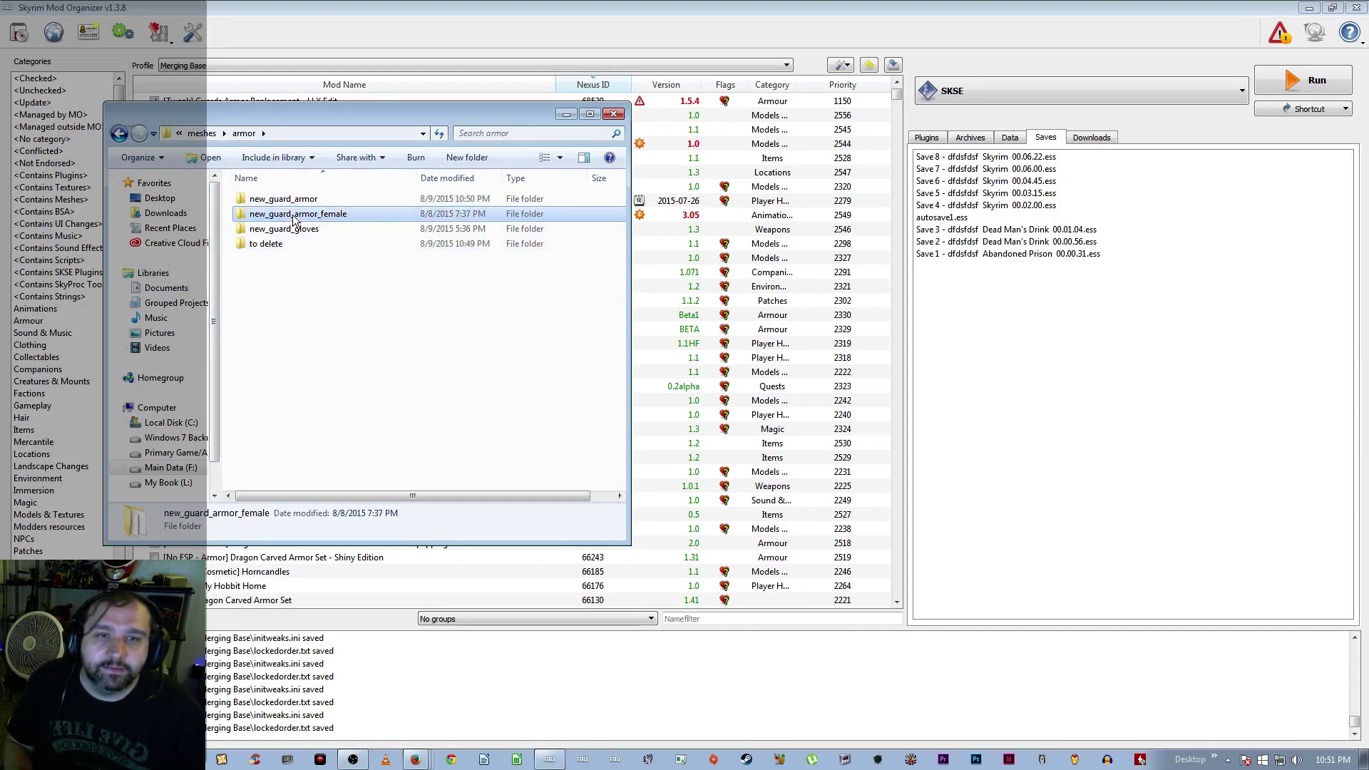
{"action": "double_click", "coordinate": [293, 216]}
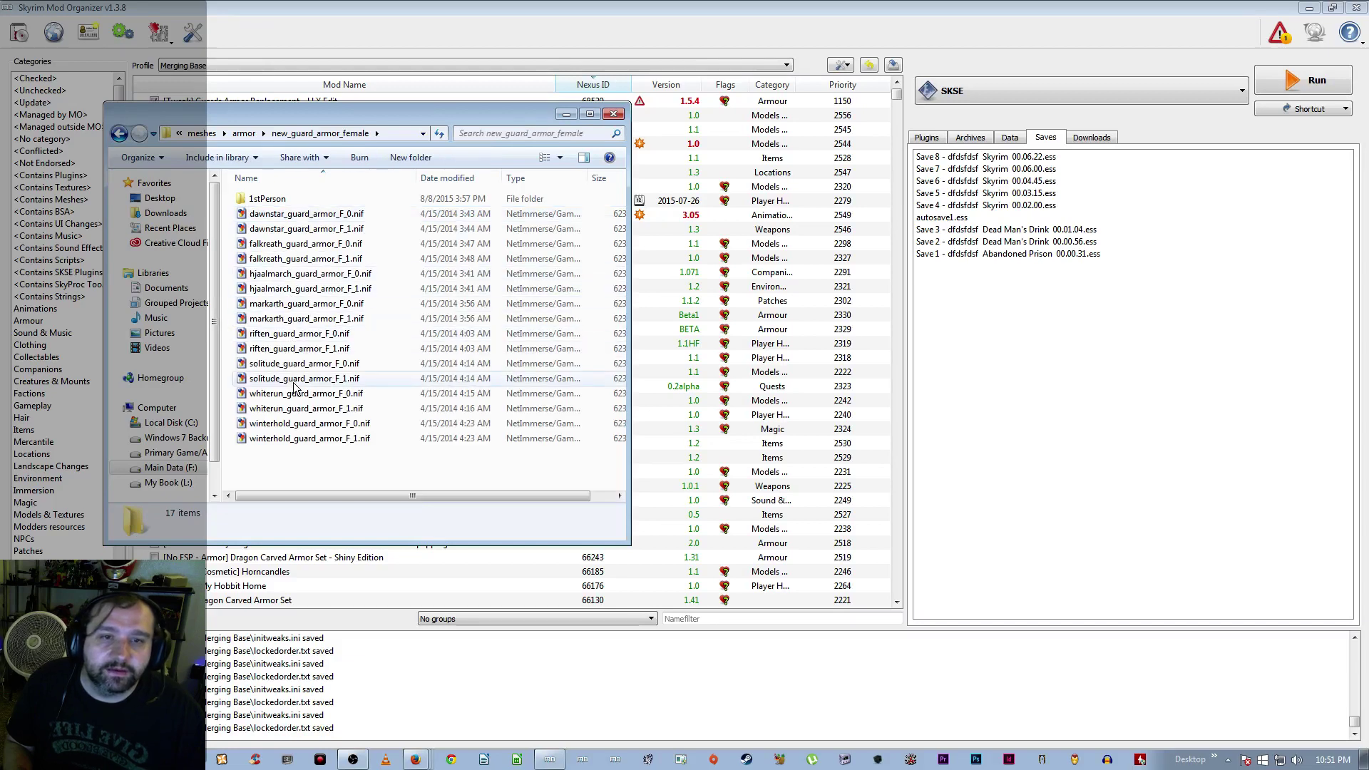
{"action": "left_click", "coordinate": [309, 216]}
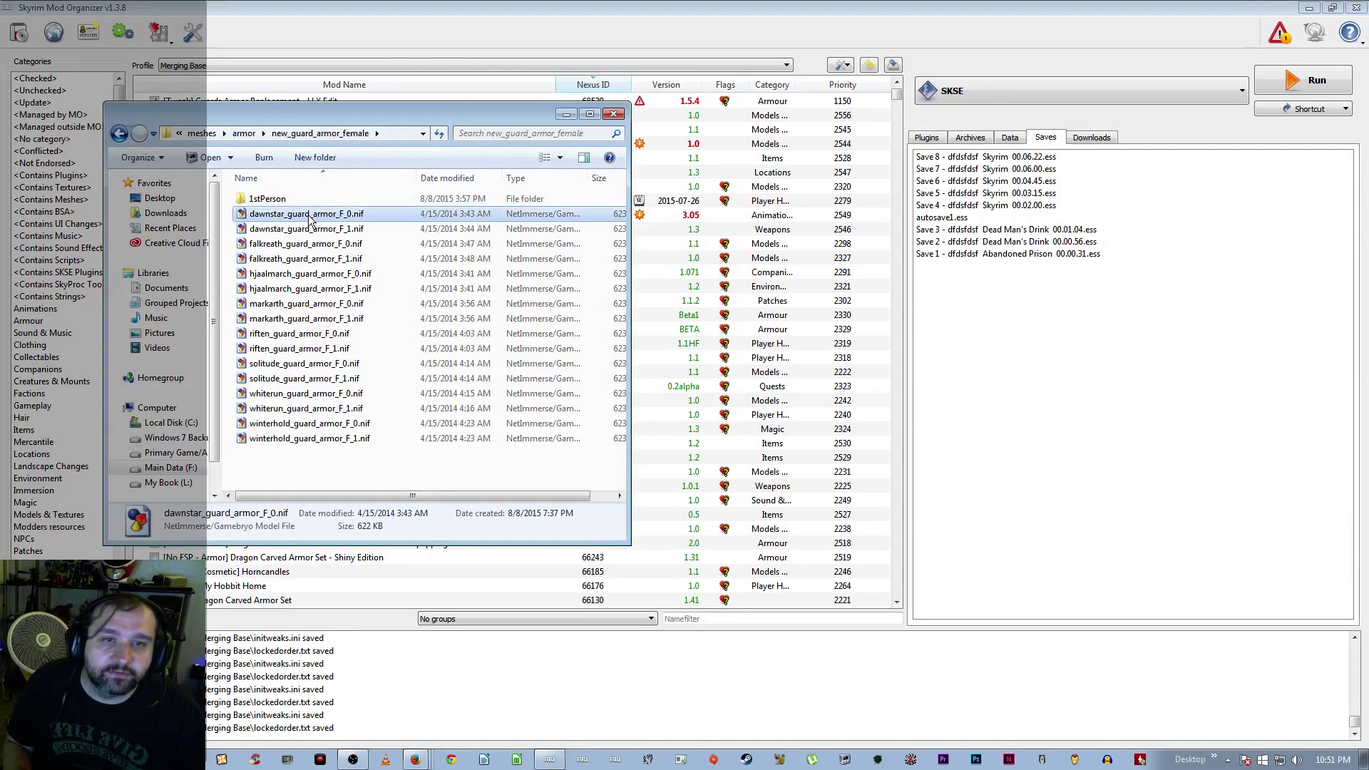
{"action": "key", "text": "Up"}
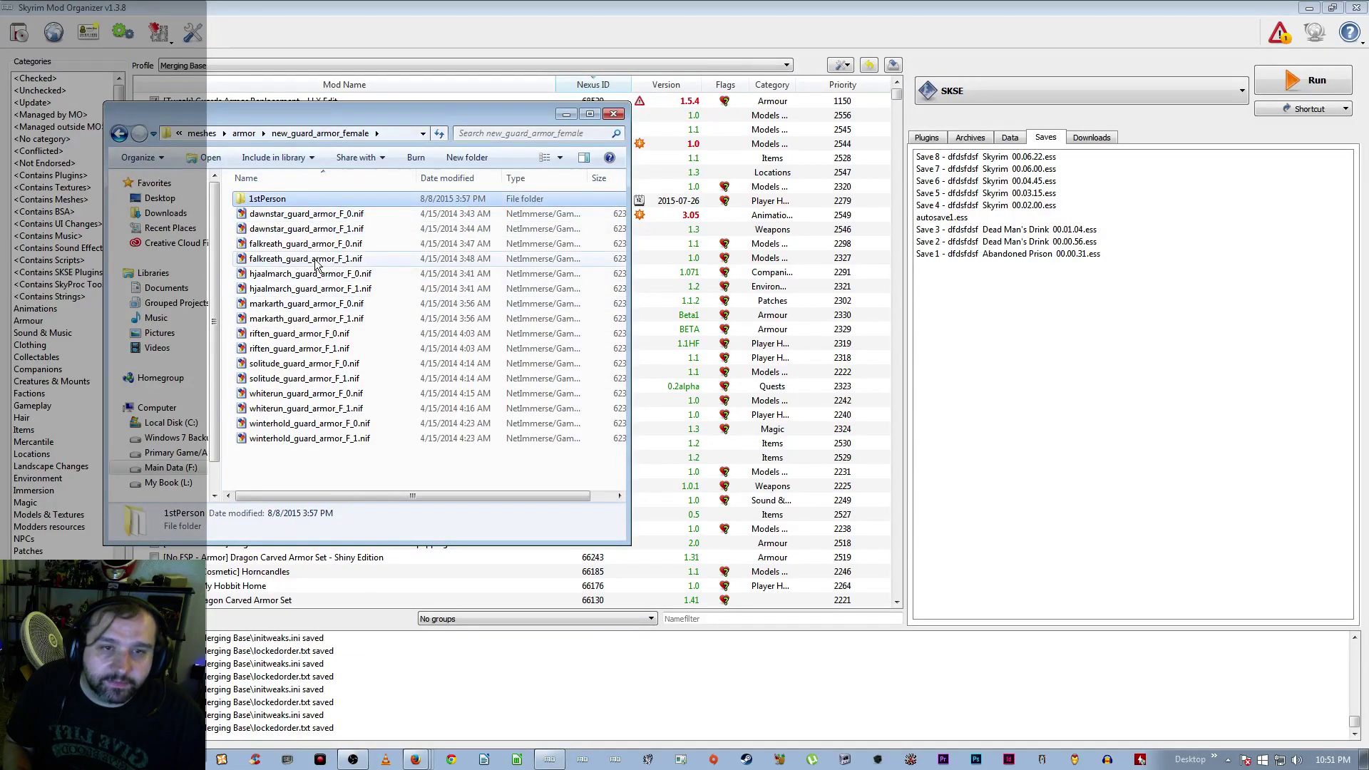
{"action": "left_click", "coordinate": [336, 230], "text": "shift"}
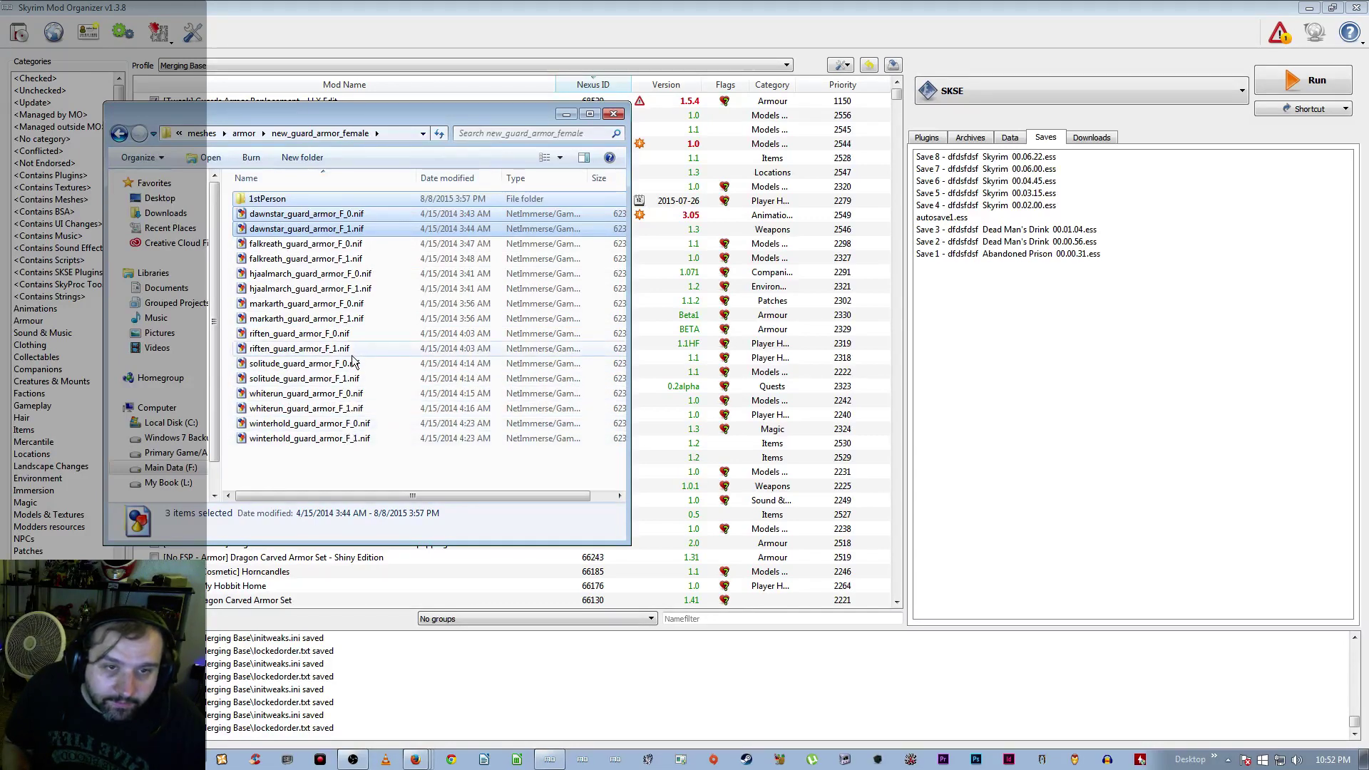
{"action": "right_click", "coordinate": [285, 228]}
{"action": "left_click", "coordinate": [362, 447]}
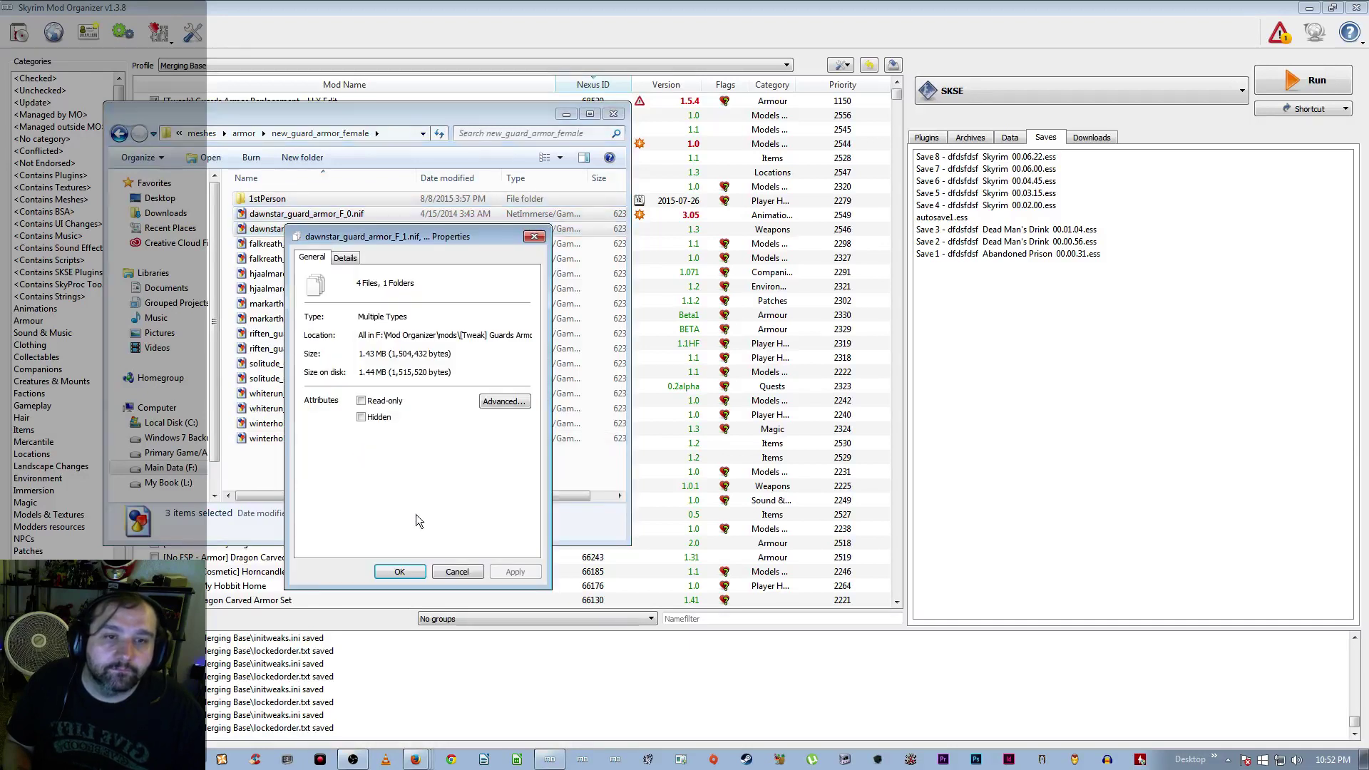
{"action": "left_click", "coordinate": [456, 571]}
{"action": "left_click", "coordinate": [242, 133]}
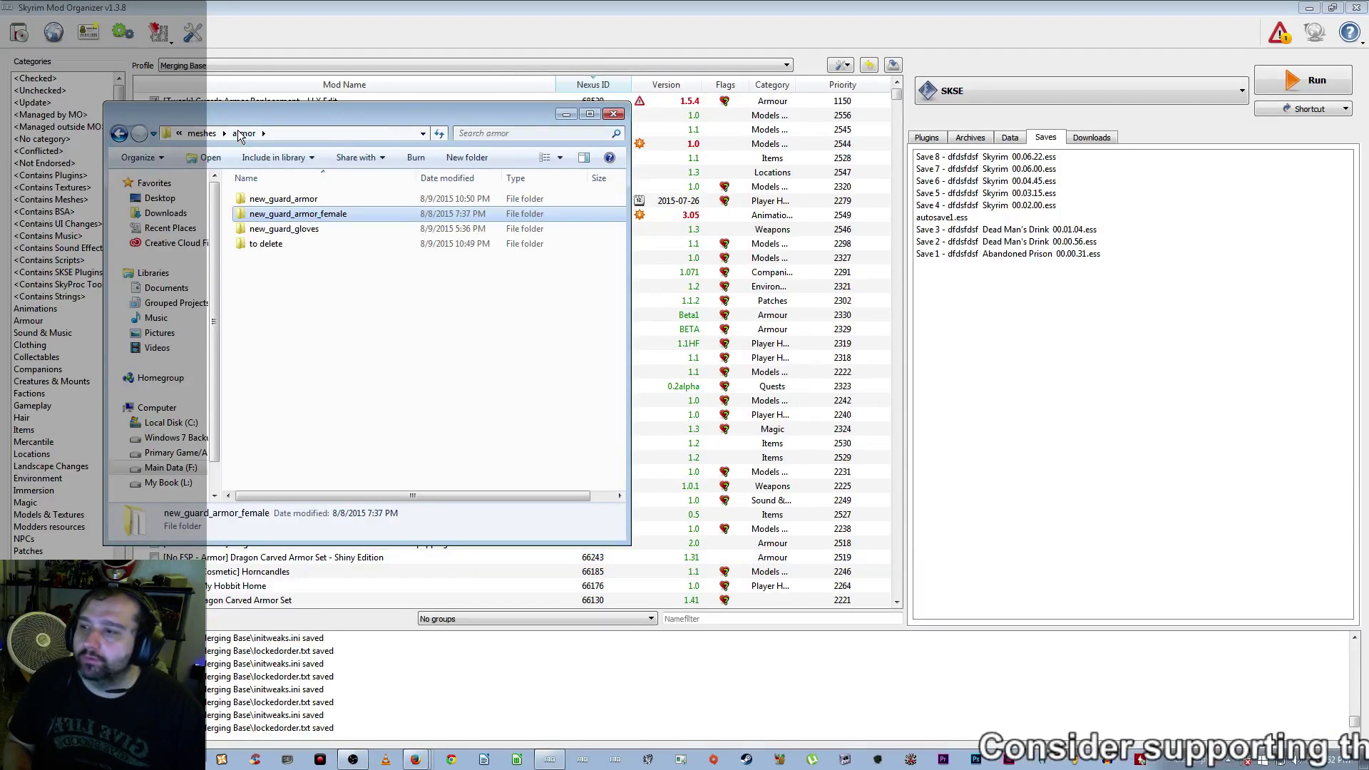
Check the combined size and file count of all four folders inside the armor folder
{"action": "left_click", "coordinate": [289, 200]}
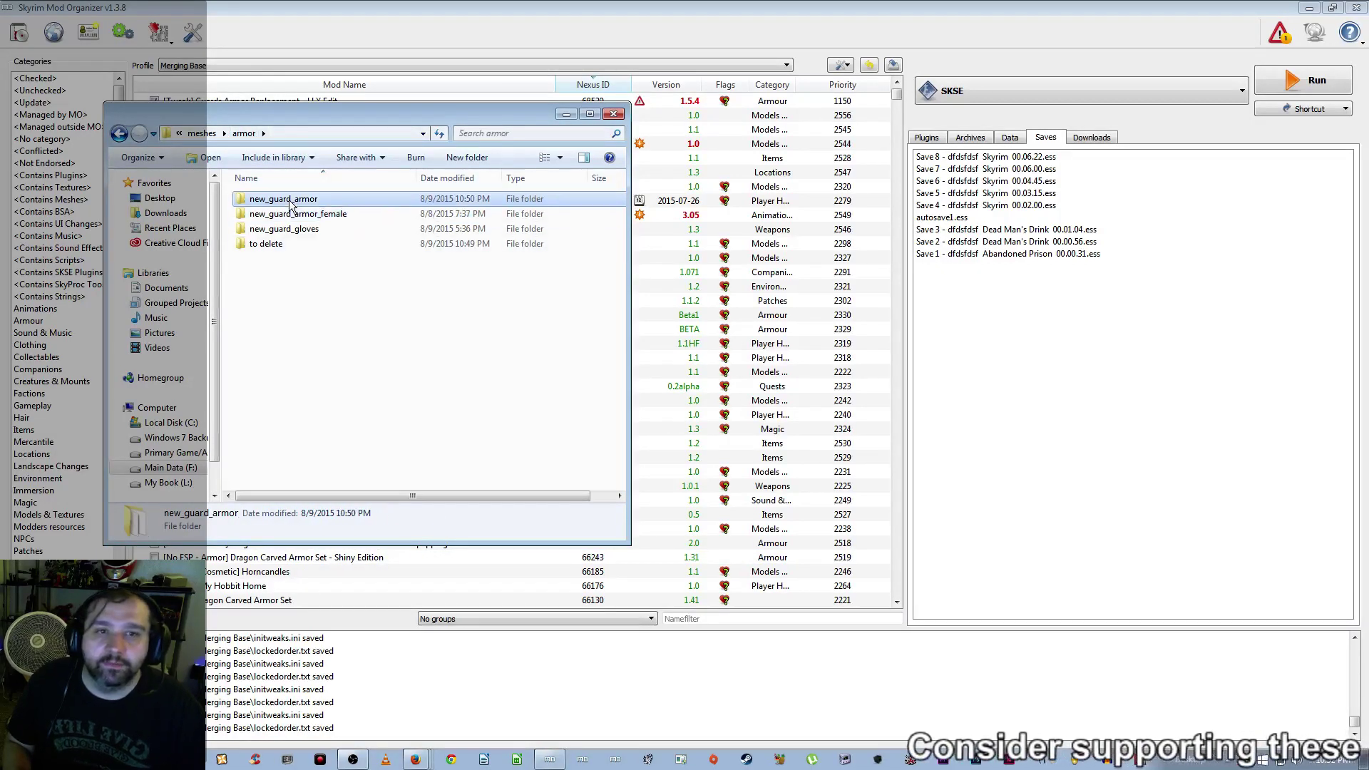
{"action": "left_click", "coordinate": [279, 244], "text": "shift"}
{"action": "right_click", "coordinate": [278, 246]}
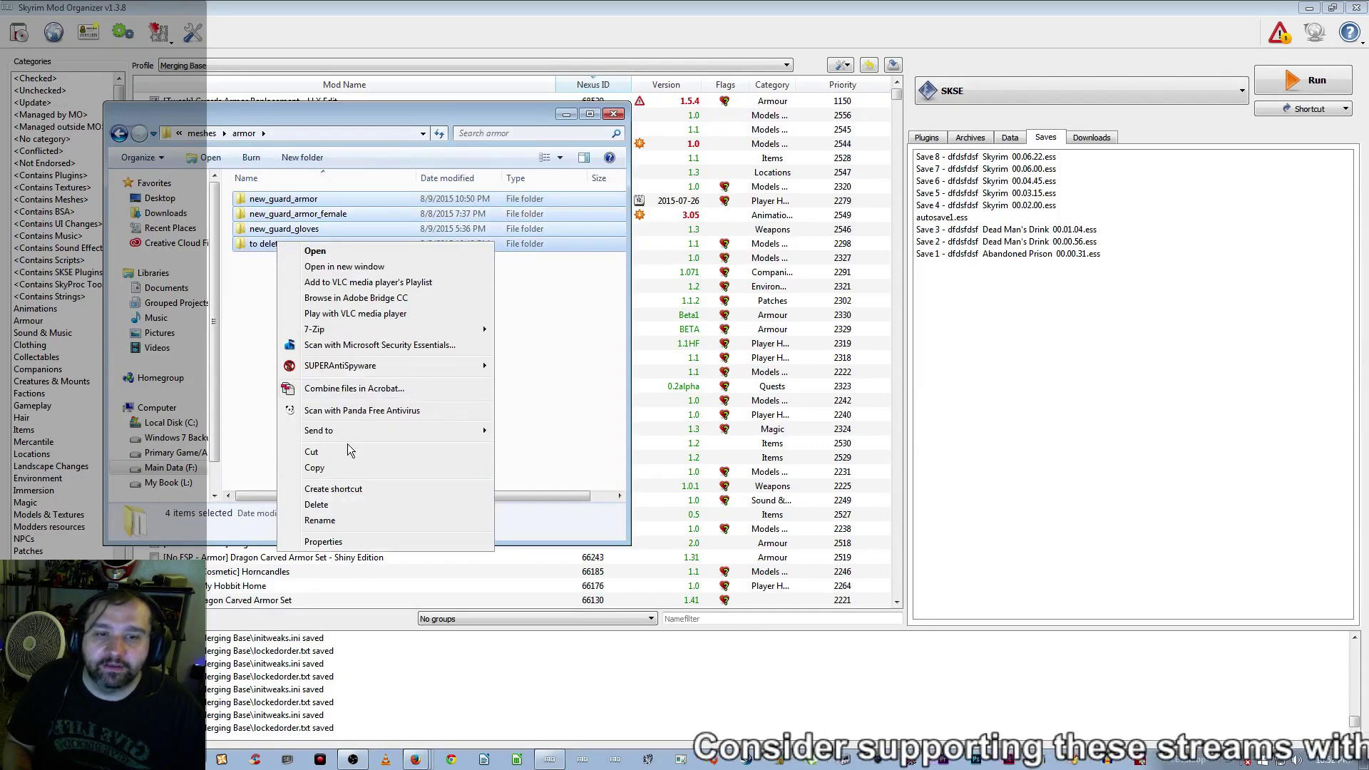
{"action": "left_click", "coordinate": [336, 547]}
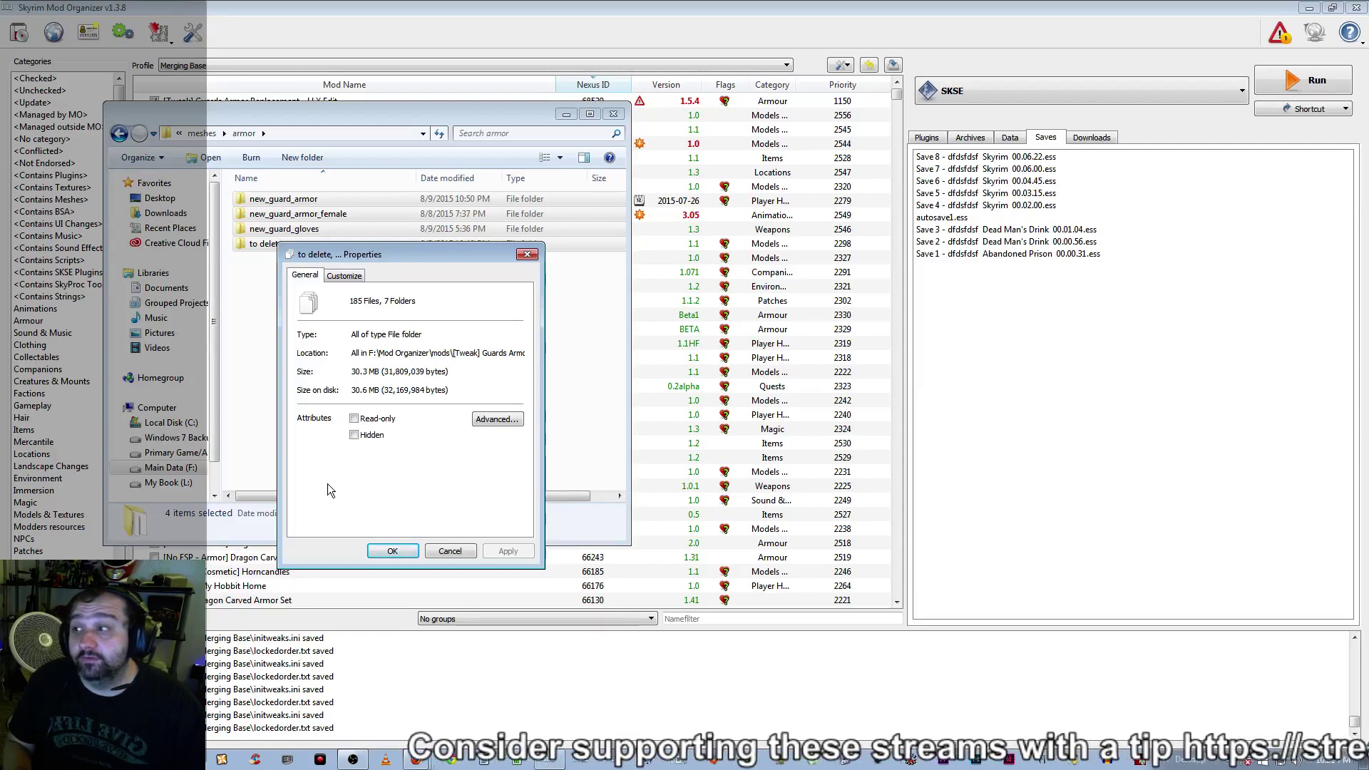
{"action": "left_click", "coordinate": [449, 551]}
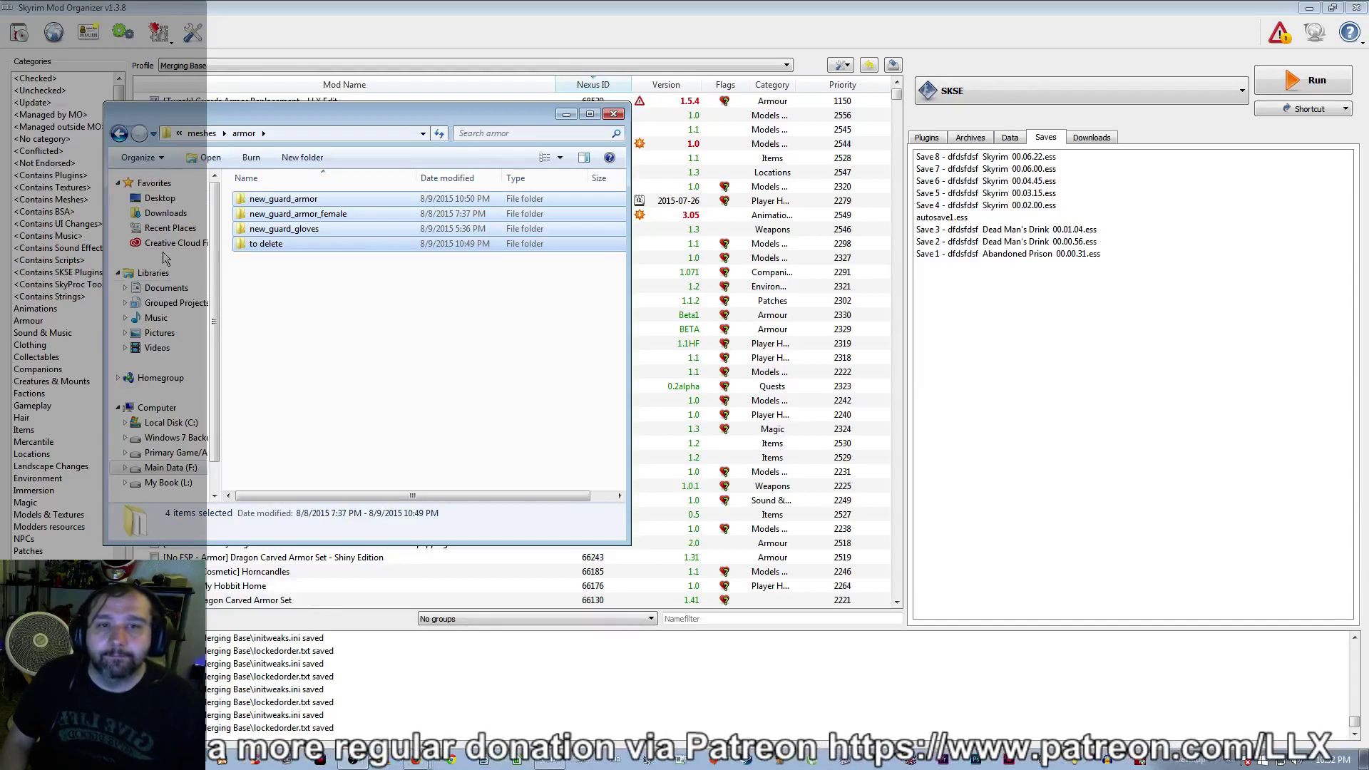
Return to the mod's root folder and delete the TES5Edit Backups folder
{"action": "left_click", "coordinate": [202, 134]}
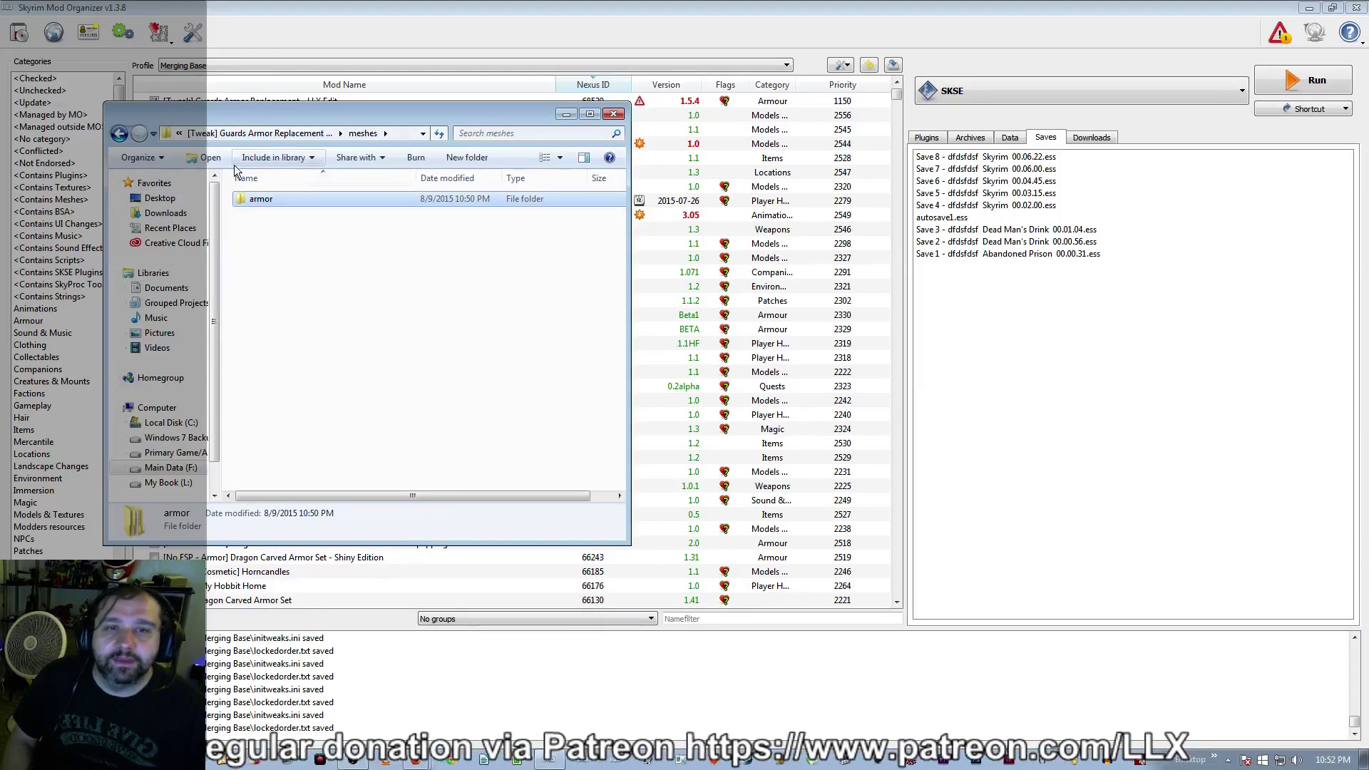
{"action": "left_click", "coordinate": [259, 133]}
{"action": "left_click", "coordinate": [270, 245]}
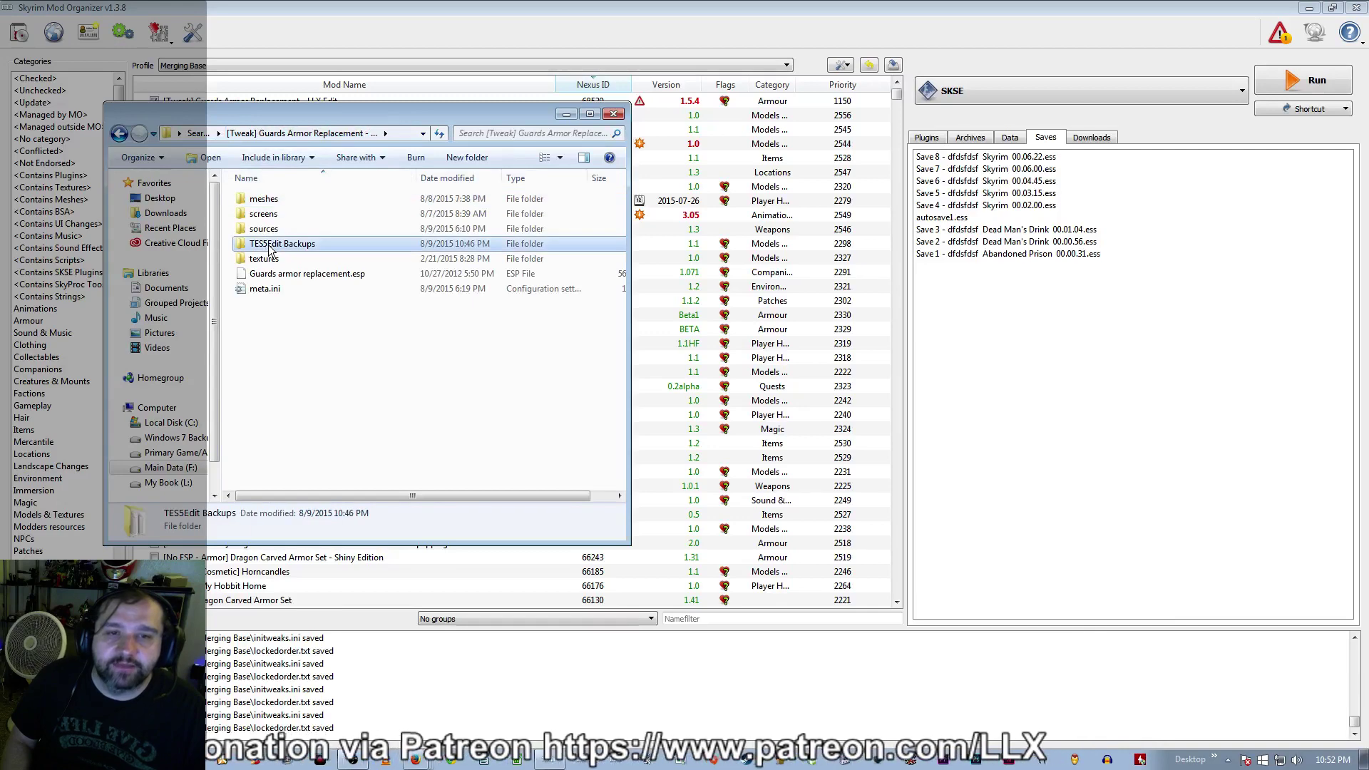
{"action": "key", "text": "Delete"}
{"action": "key", "text": "Return"}
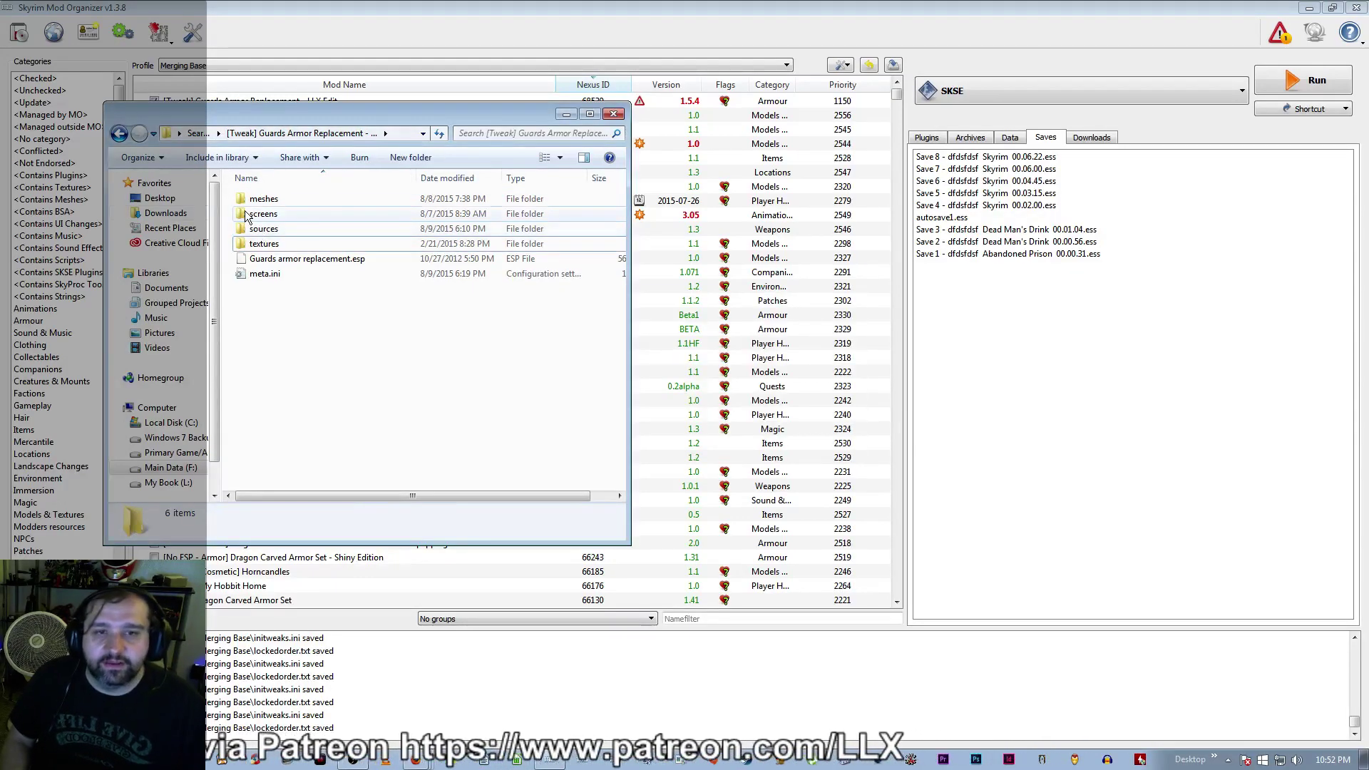
Check the size and file count of the mod's textures folder
{"action": "left_click", "coordinate": [273, 245]}
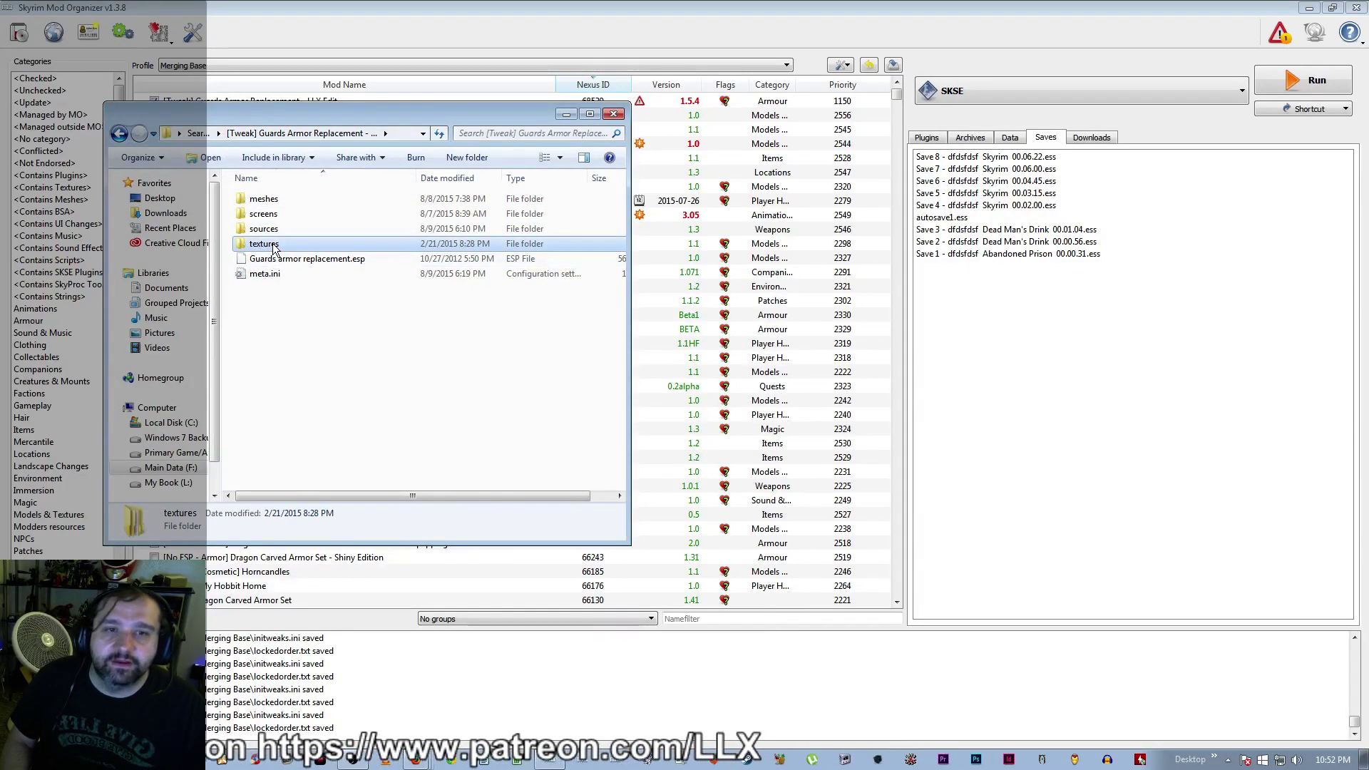
{"action": "right_click", "coordinate": [274, 245]}
{"action": "left_click", "coordinate": [327, 597]}
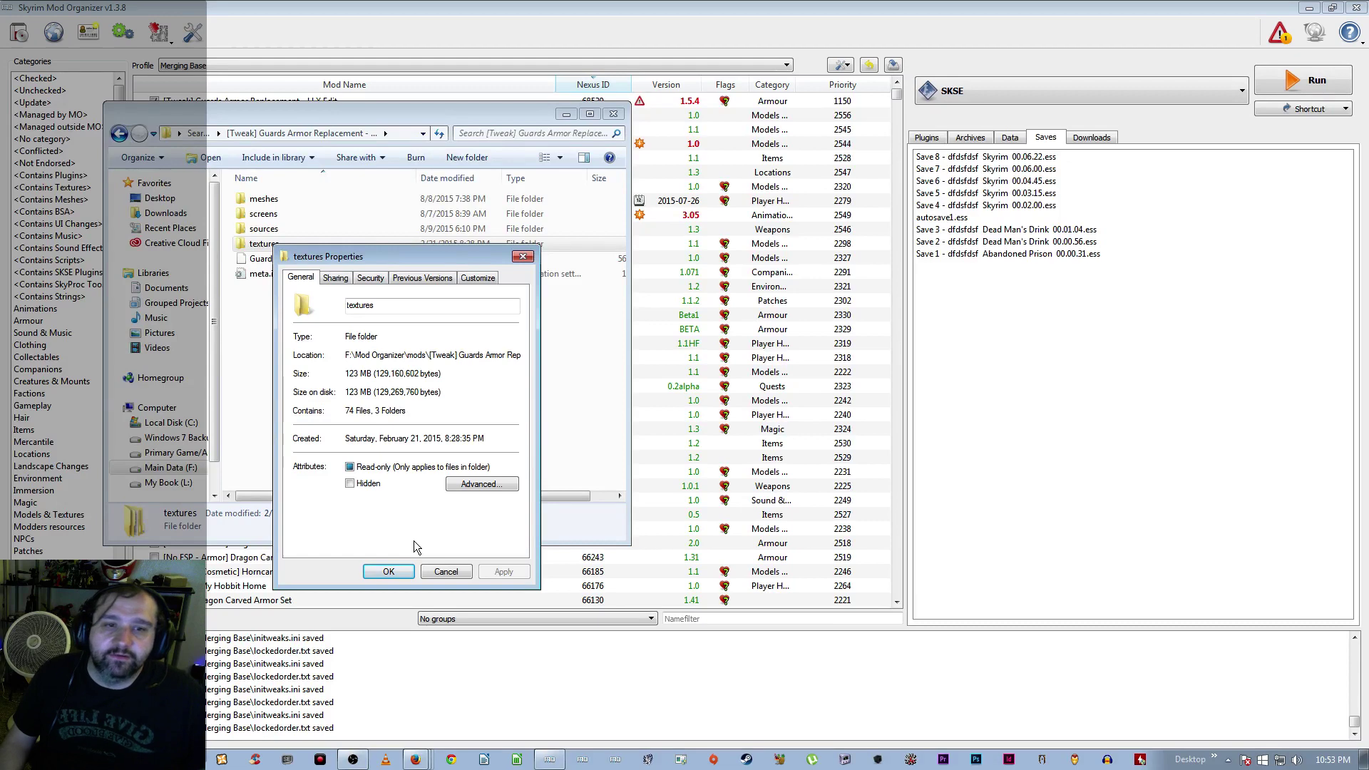
{"action": "left_click", "coordinate": [434, 571]}
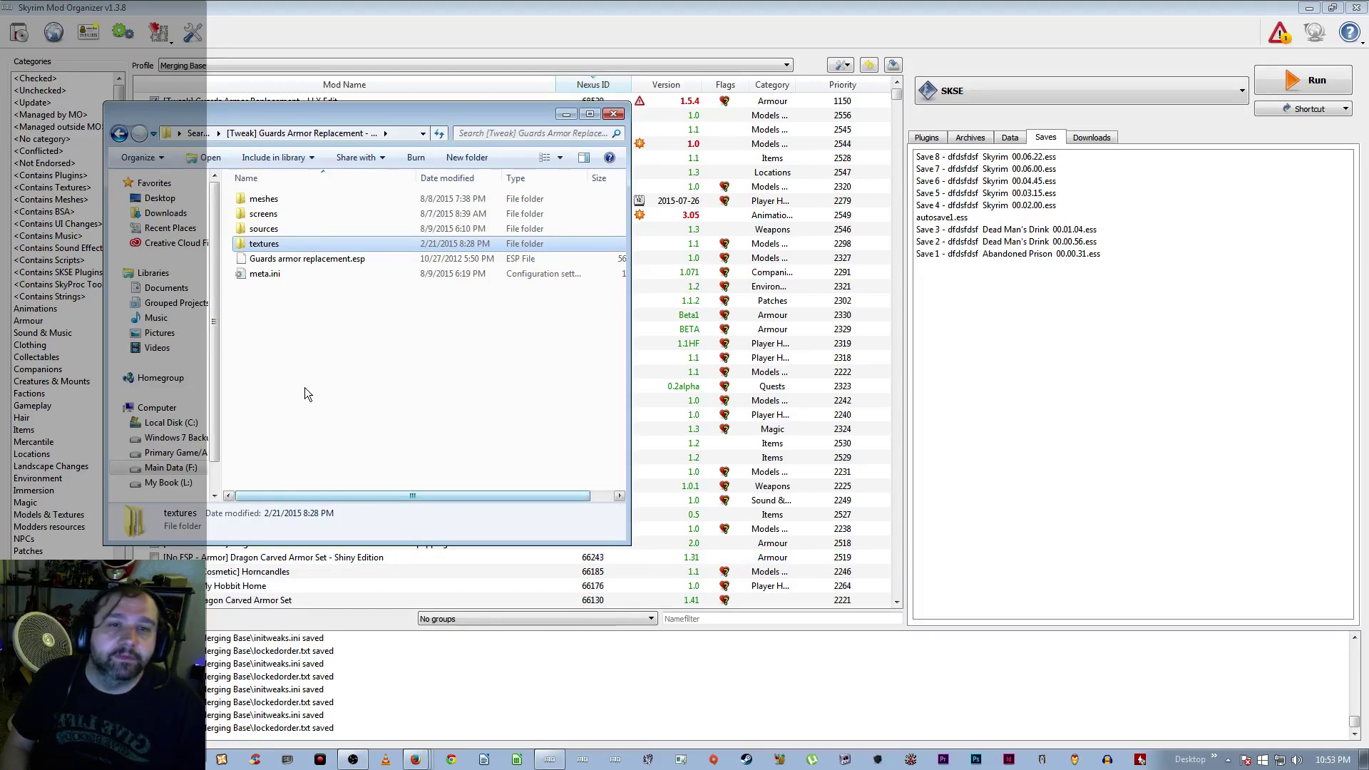
Minimize the mod's folder window to return to Mod Organizer, and open the list of profiles
{"action": "left_click", "coordinate": [565, 114]}
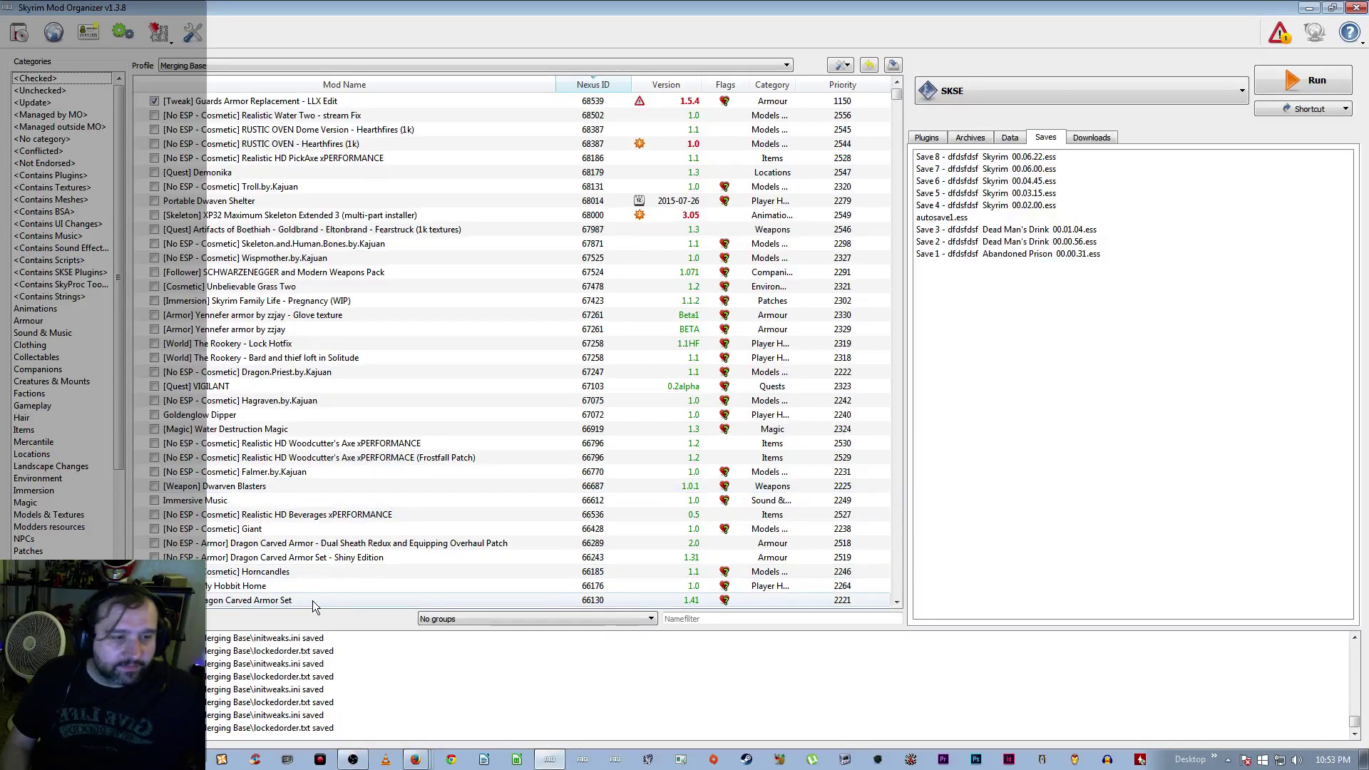
{"action": "left_click", "coordinate": [405, 67]}
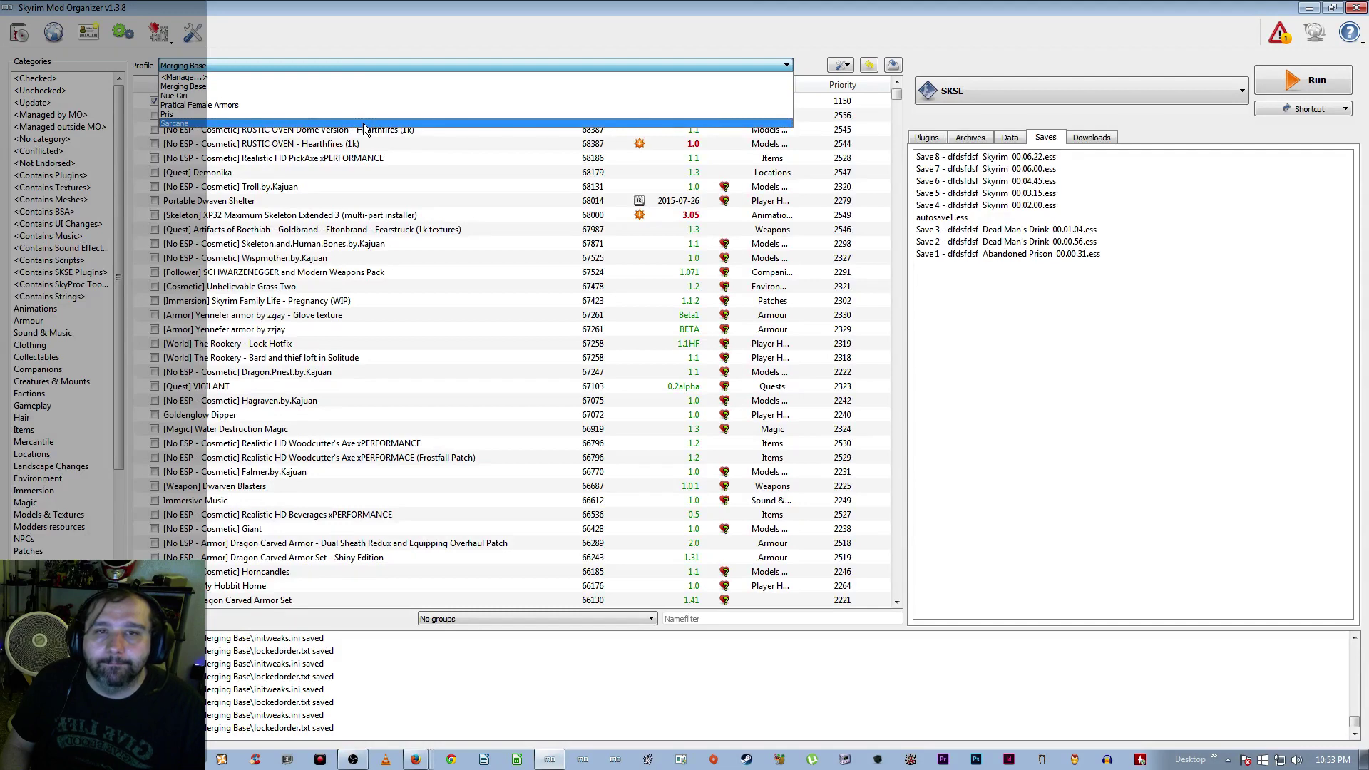